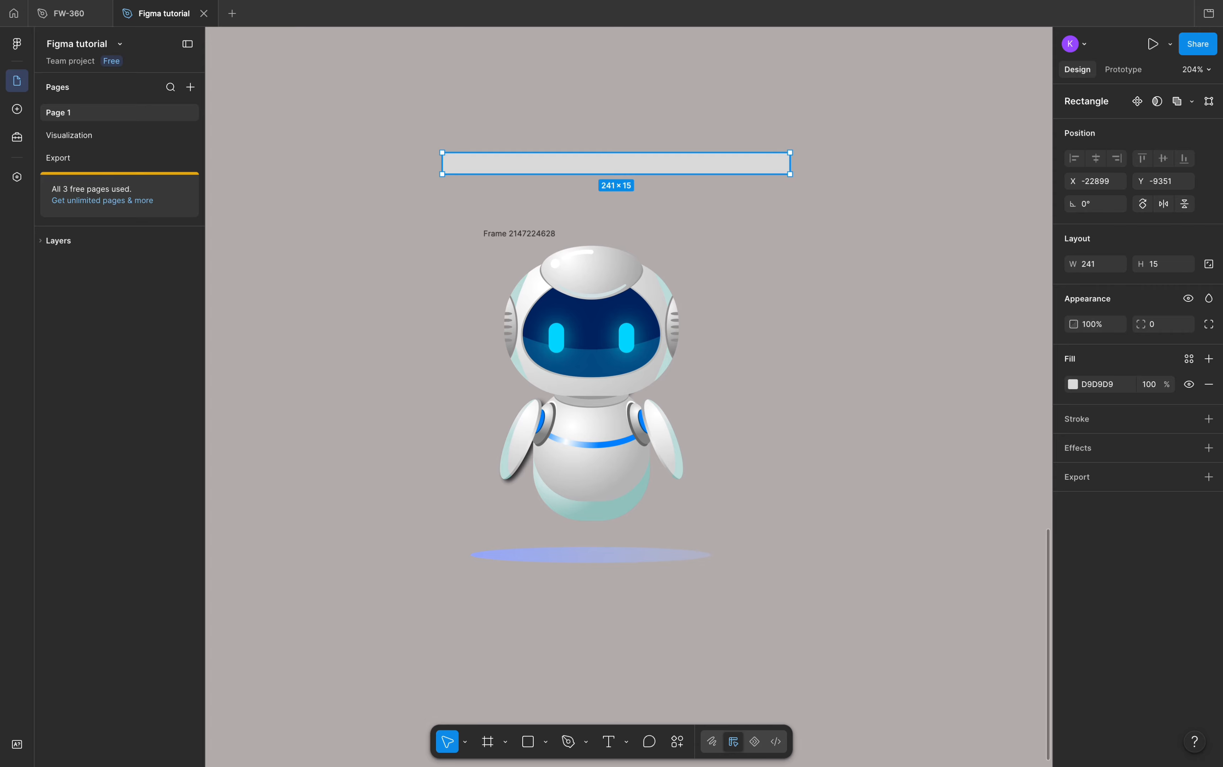
Step: Move the 241 × 15 rectangle to just above the robot's head, at about X -22913, Y -9311
key("Left")
key("Left")
key("Left")
key("Left")
key("Left")
key("Left")
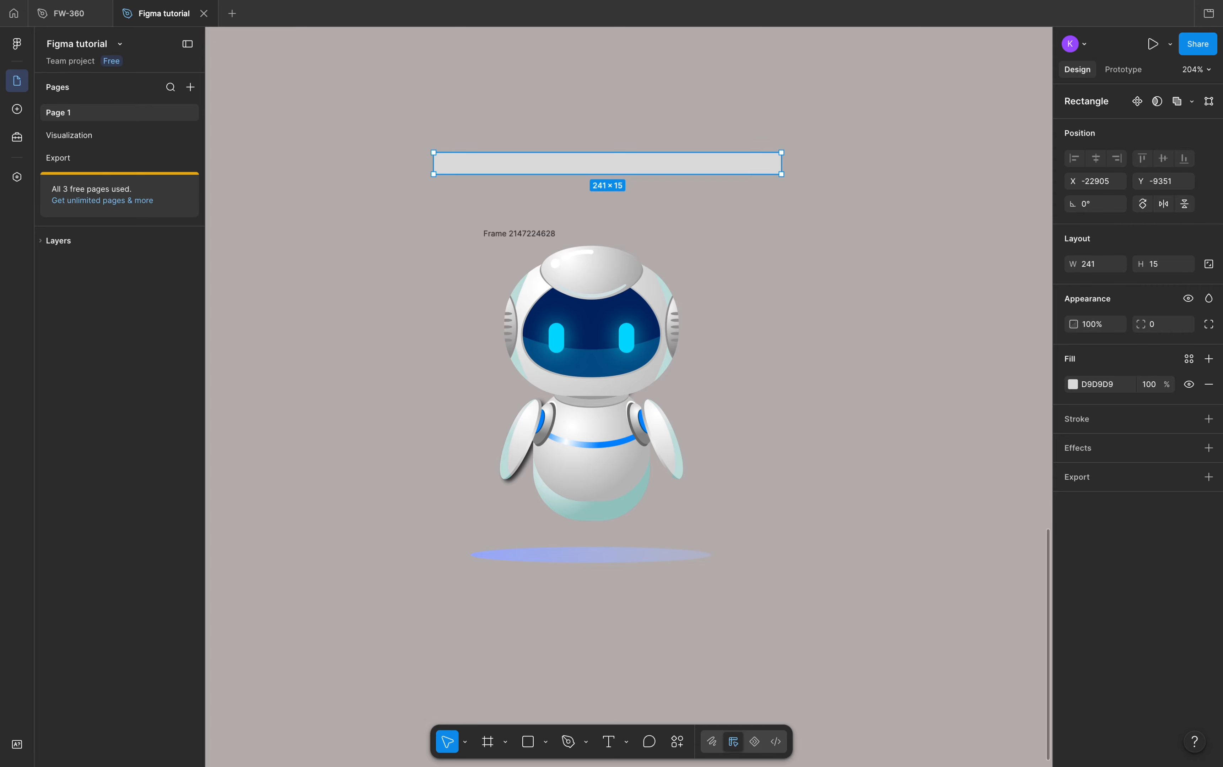
scroll(687, 475, "up", 5)
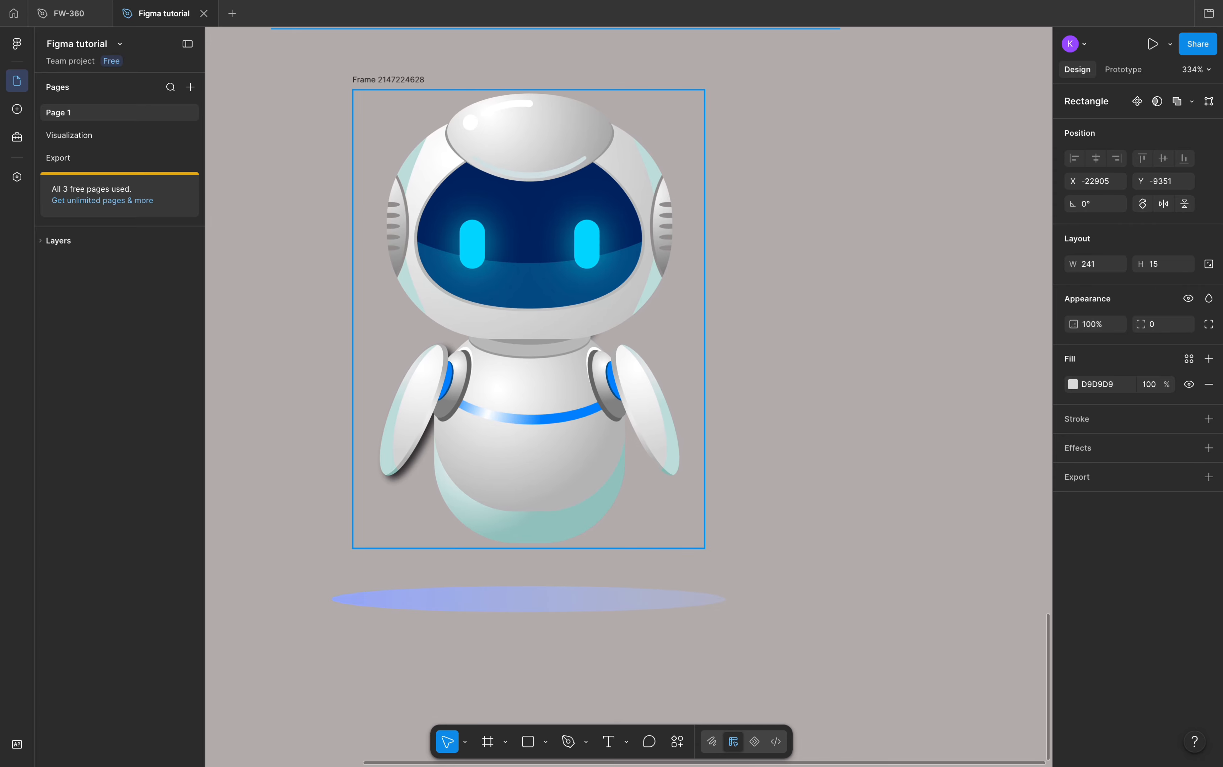
scroll(678, 381, "down", 4)
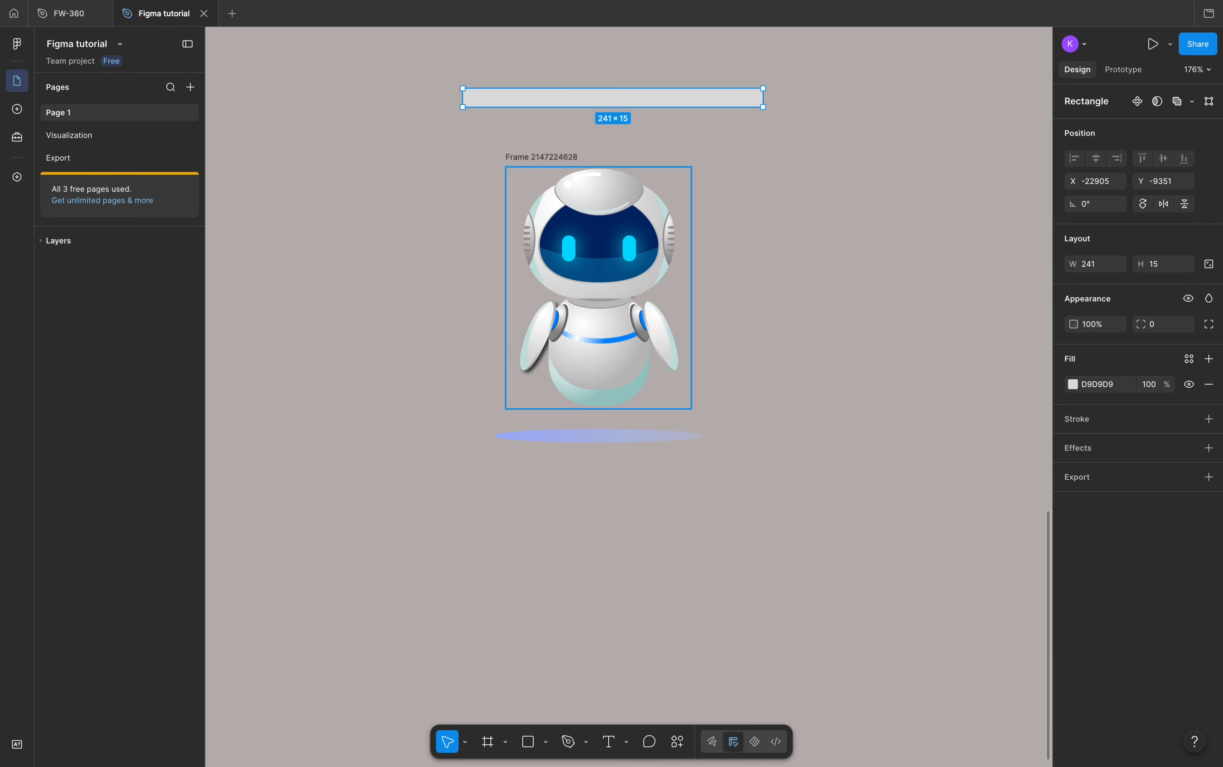
scroll(579, 178, "up", 4)
left_click_drag(580, 147, 540, 223)
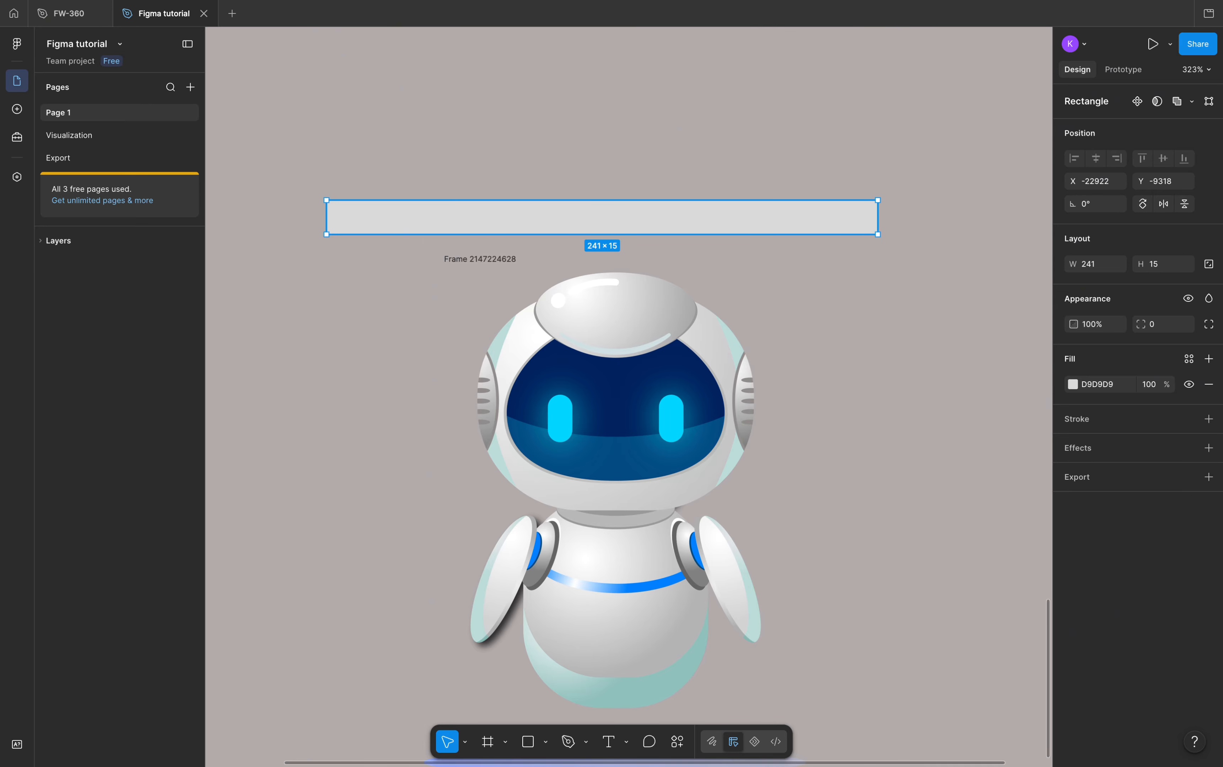
left_click_drag(540, 223, 561, 239)
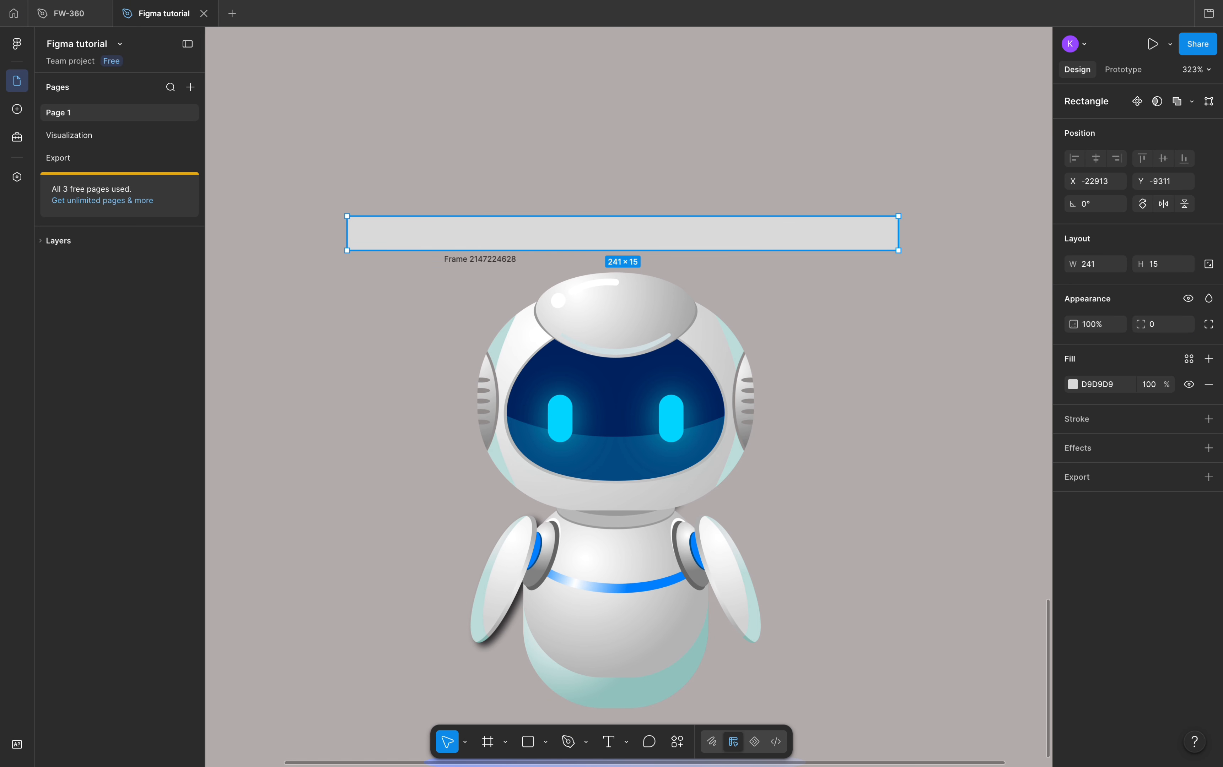
Step: Nudge the rectangle above the robot's head down 2 px to Y -9309
scroll(598, 239, "up", 5, "ctrl")
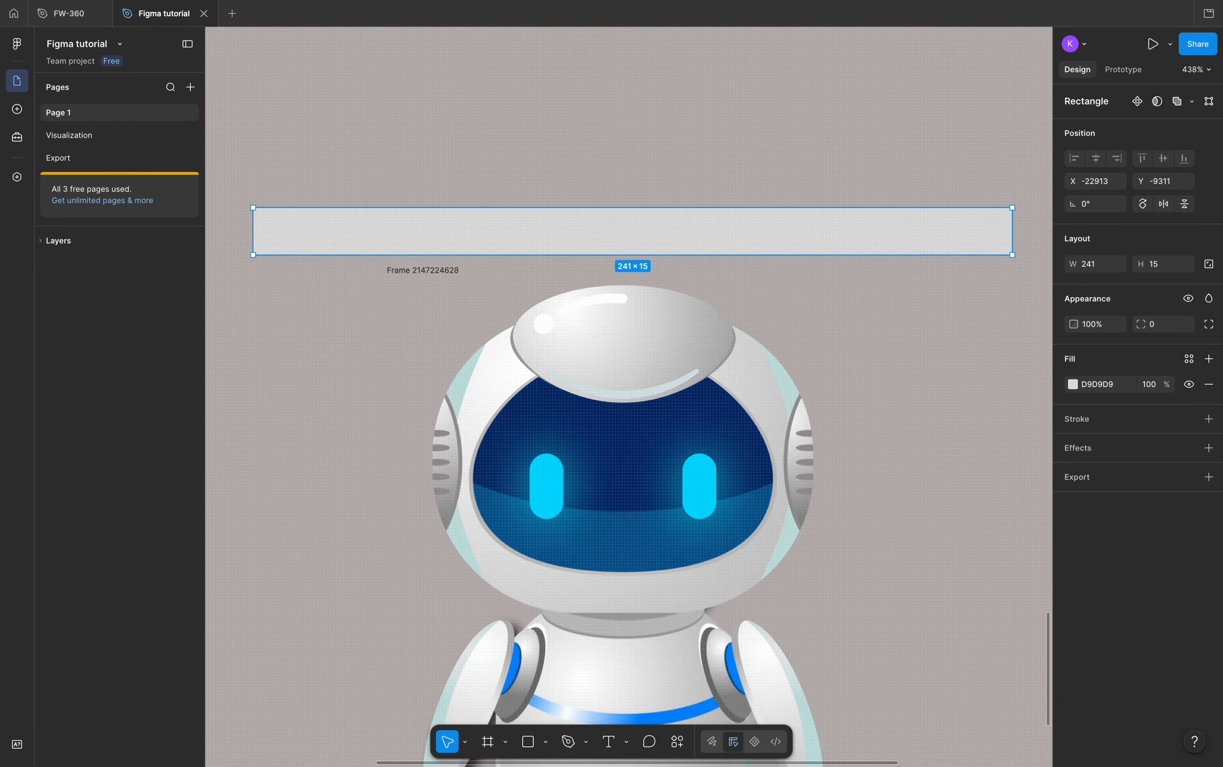
scroll(603, 238, "up", 4, "ctrl")
scroll(603, 238, "down", 5, "ctrl")
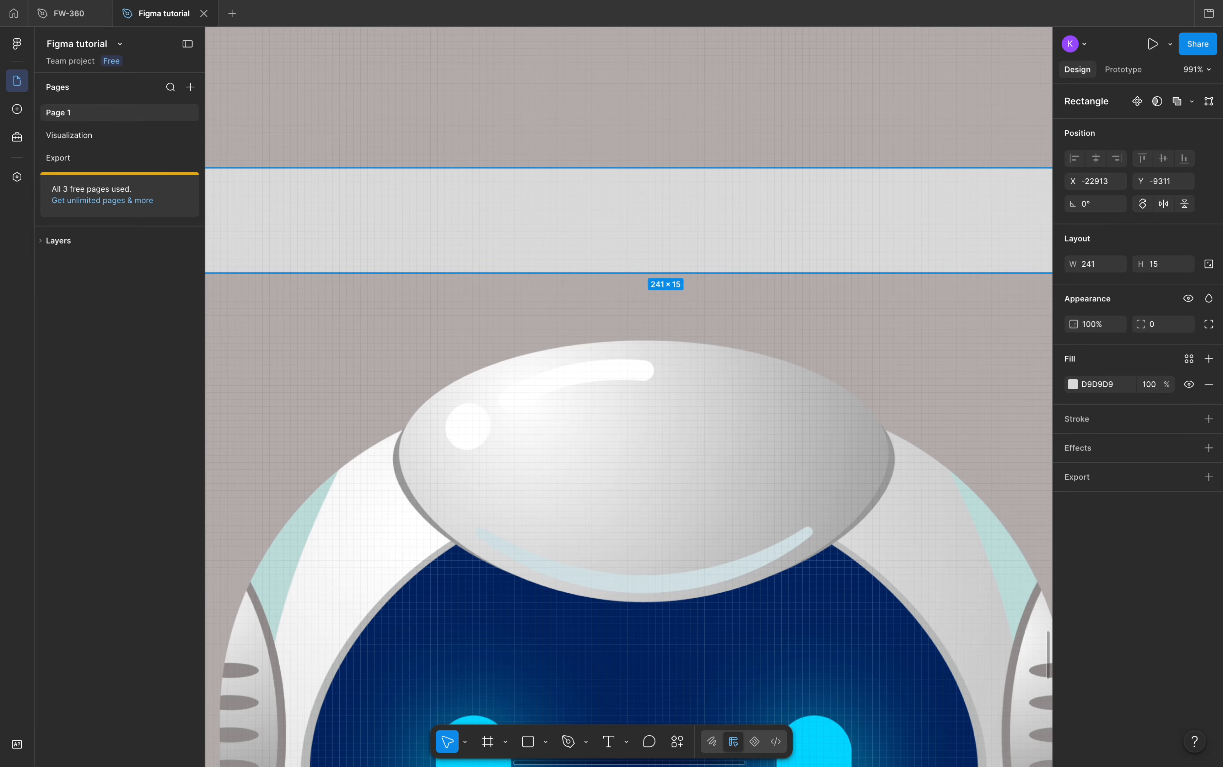
scroll(538, 238, "up", 2, "ctrl")
scroll(587, 242, "up", 4, "ctrl")
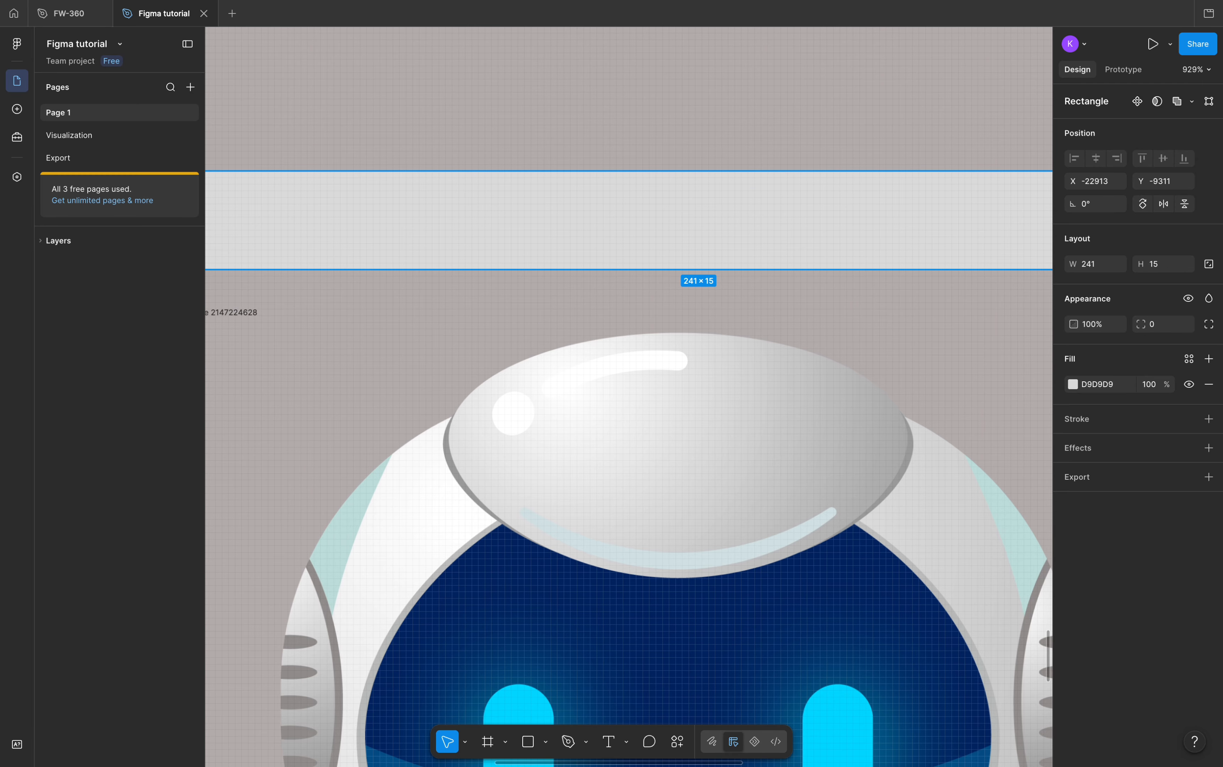
key("Down")
key("Down")
key("shift+1")
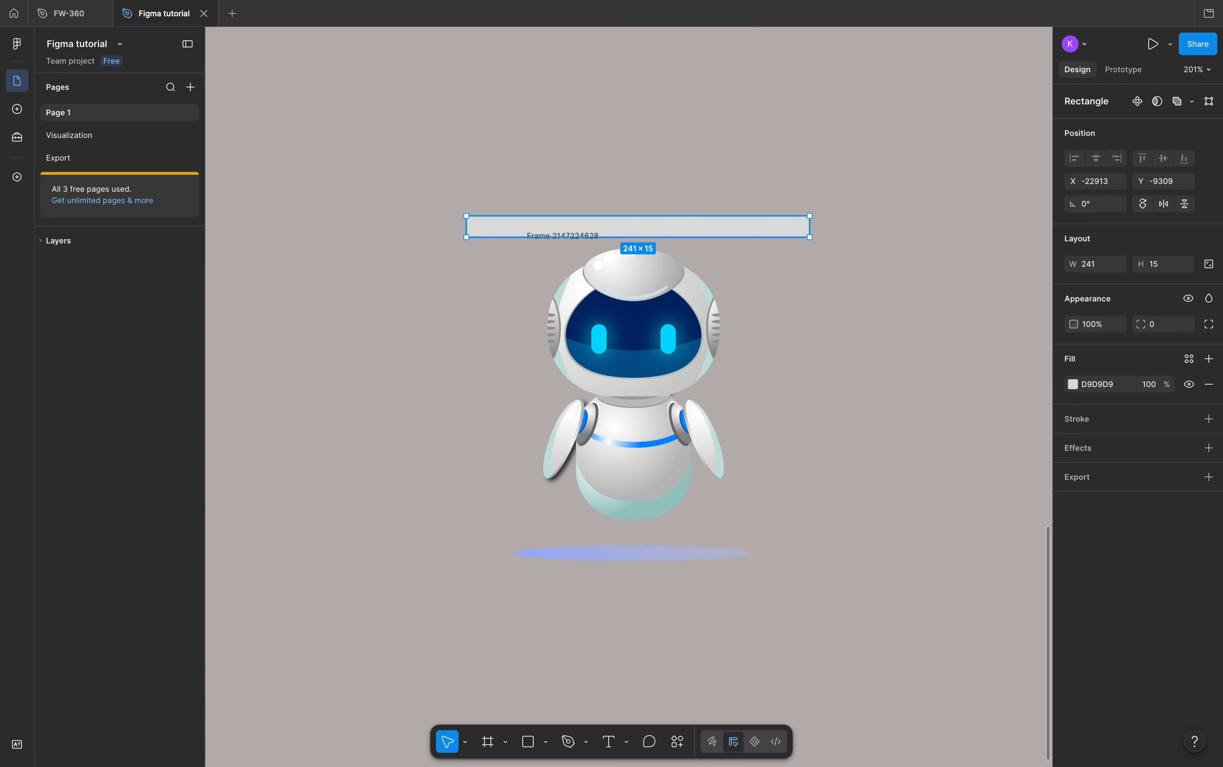
Step: Duplicate the rectangle to the gap between the robot's body and the shadow ellipse, with its Y position at 192
left_click_drag(637, 226, 643, 530, "alt")
key("shift+2")
scroll(608, 528, "up", 5)
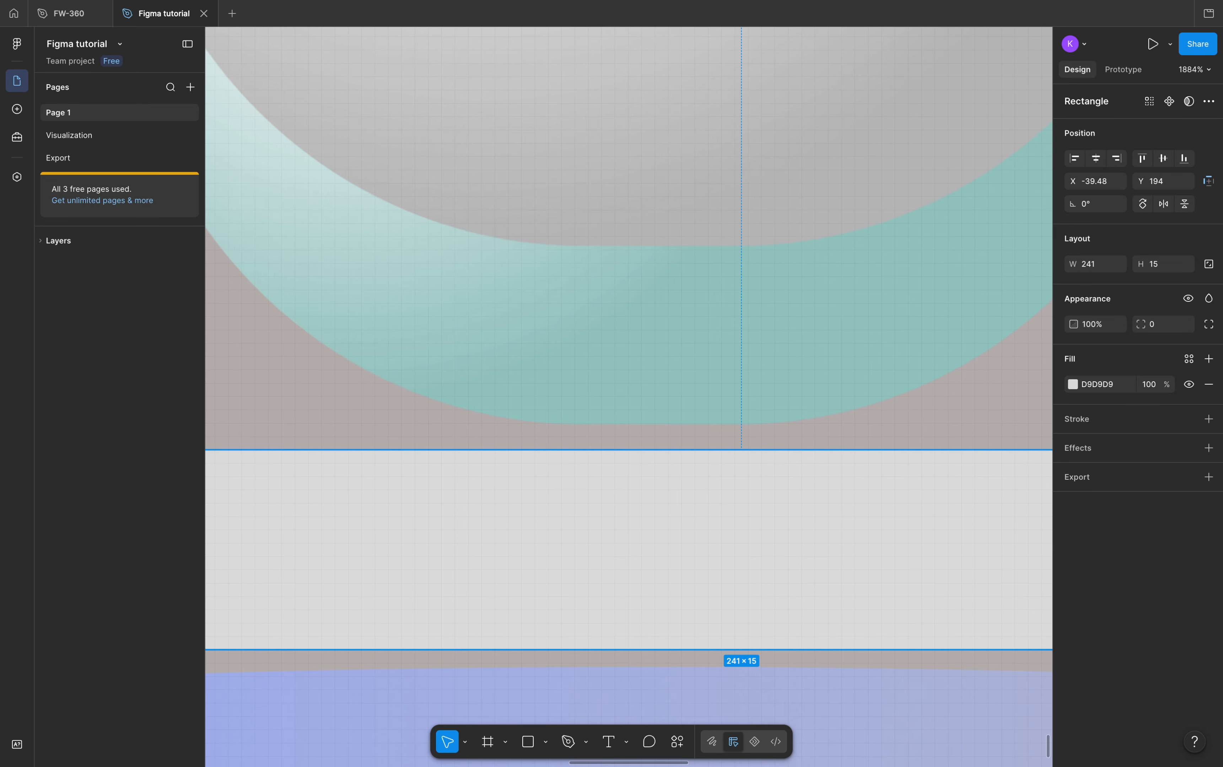
key("Up")
key("Up")
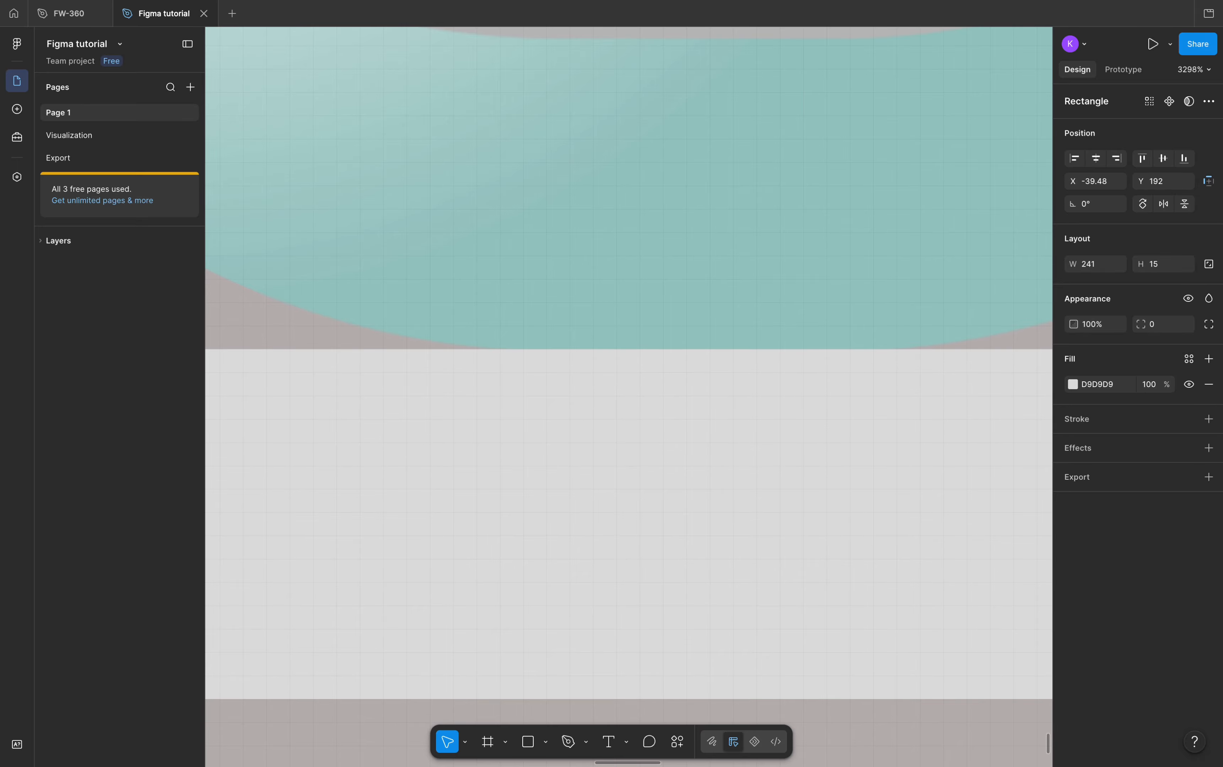
scroll(630, 358, "down", 3)
scroll(572, 361, "up", 3)
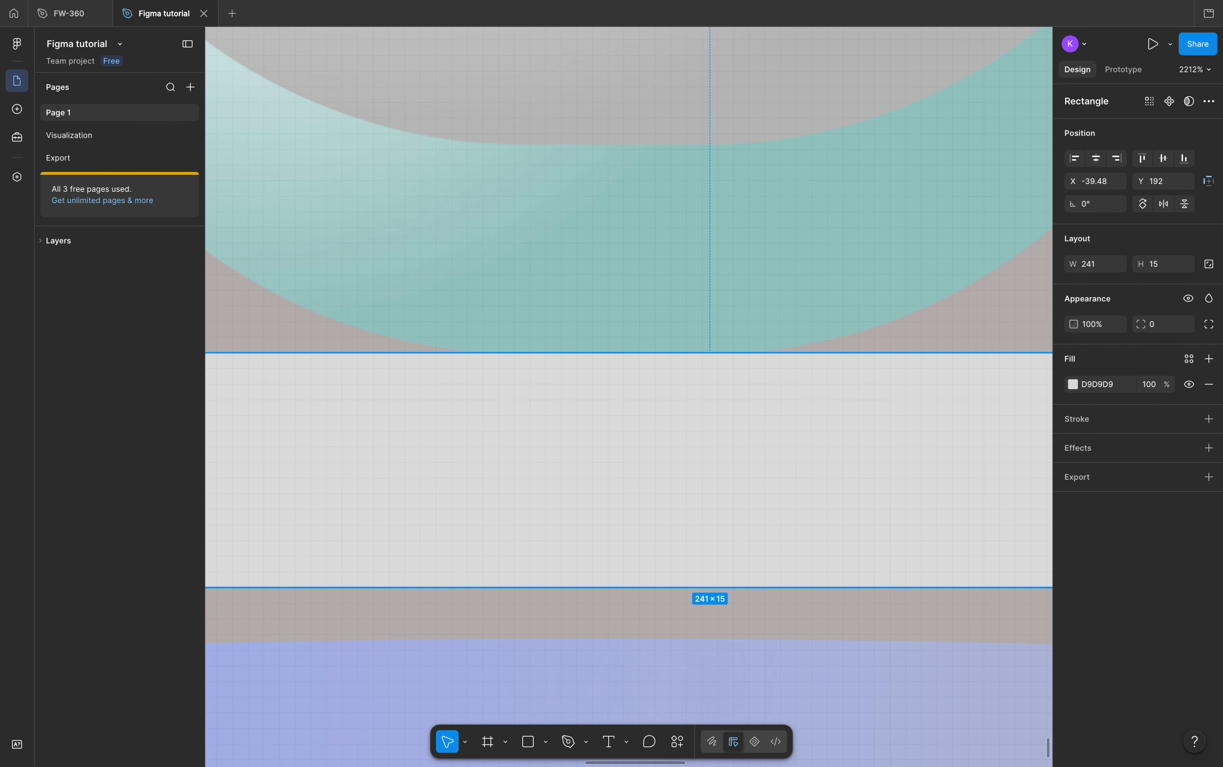
Step: Nudge the lower rectangle down 1 px to Y 193 and deselect it
left_click(618, 229)
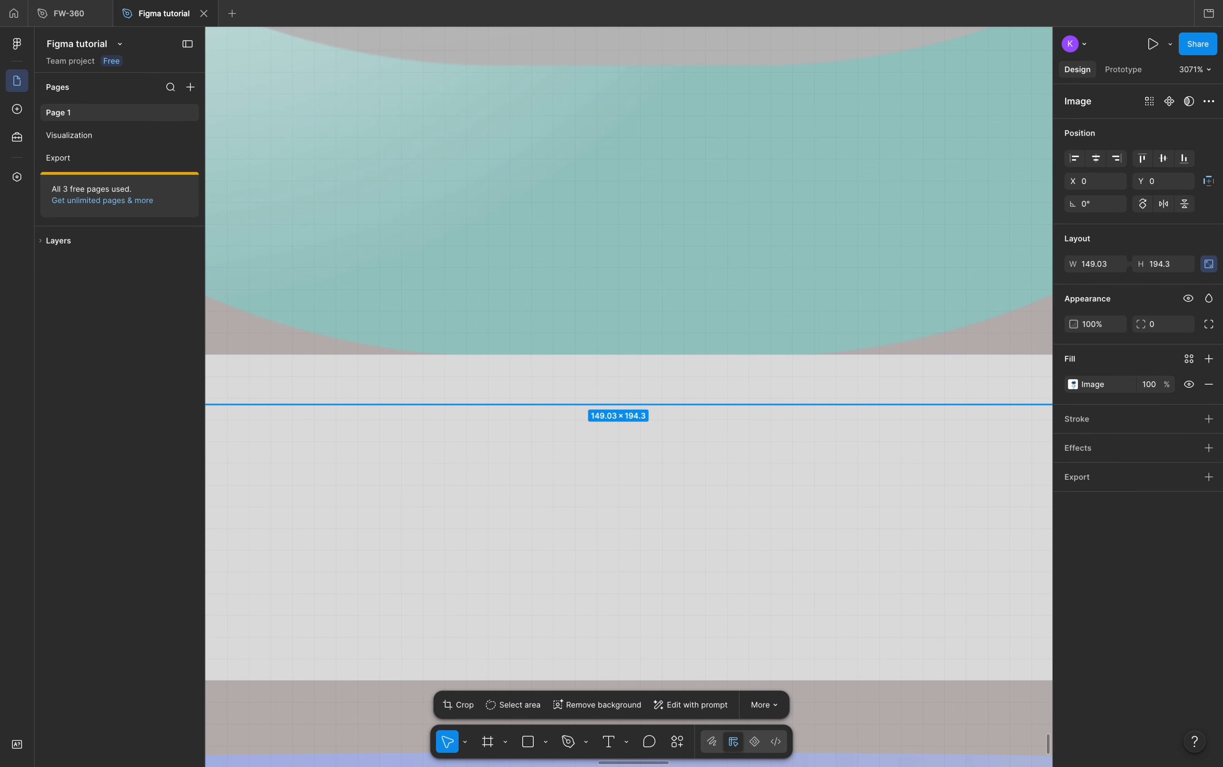
scroll(584, 418, "up", 2)
left_click(584, 418)
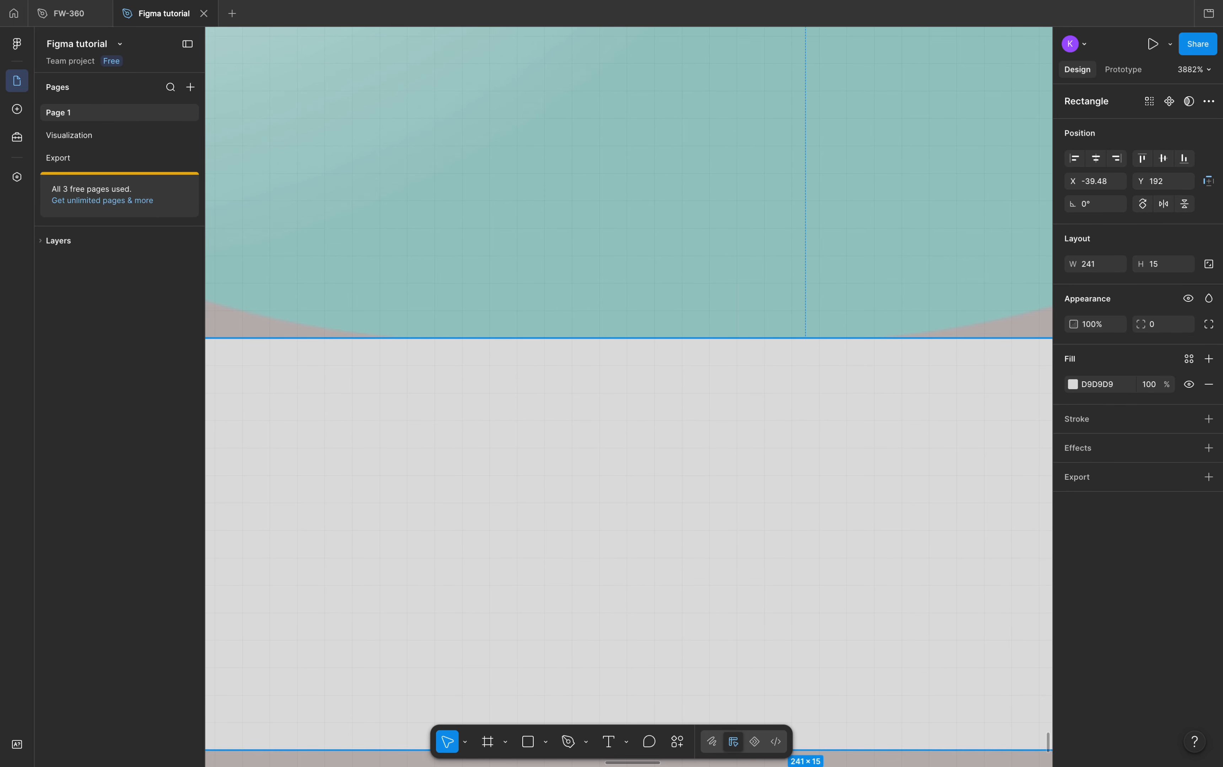
key("Down")
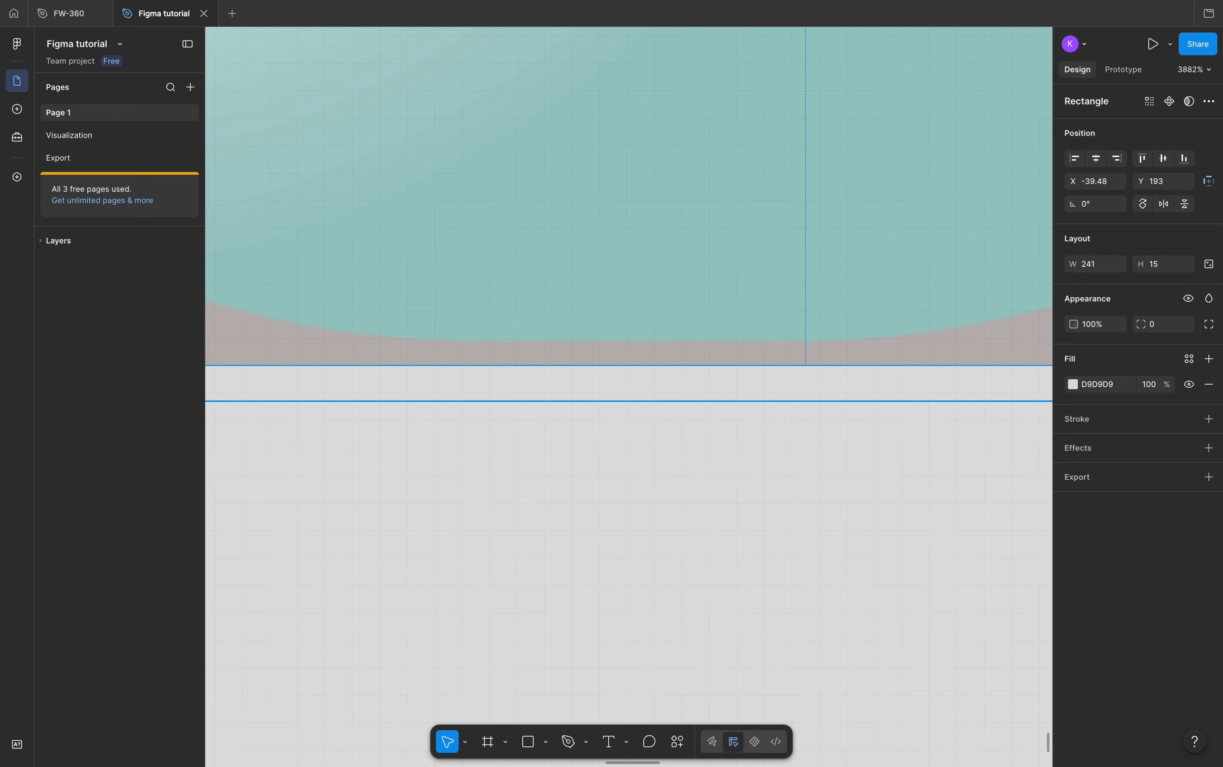
scroll(609, 352, "down", 15)
key("Escape")
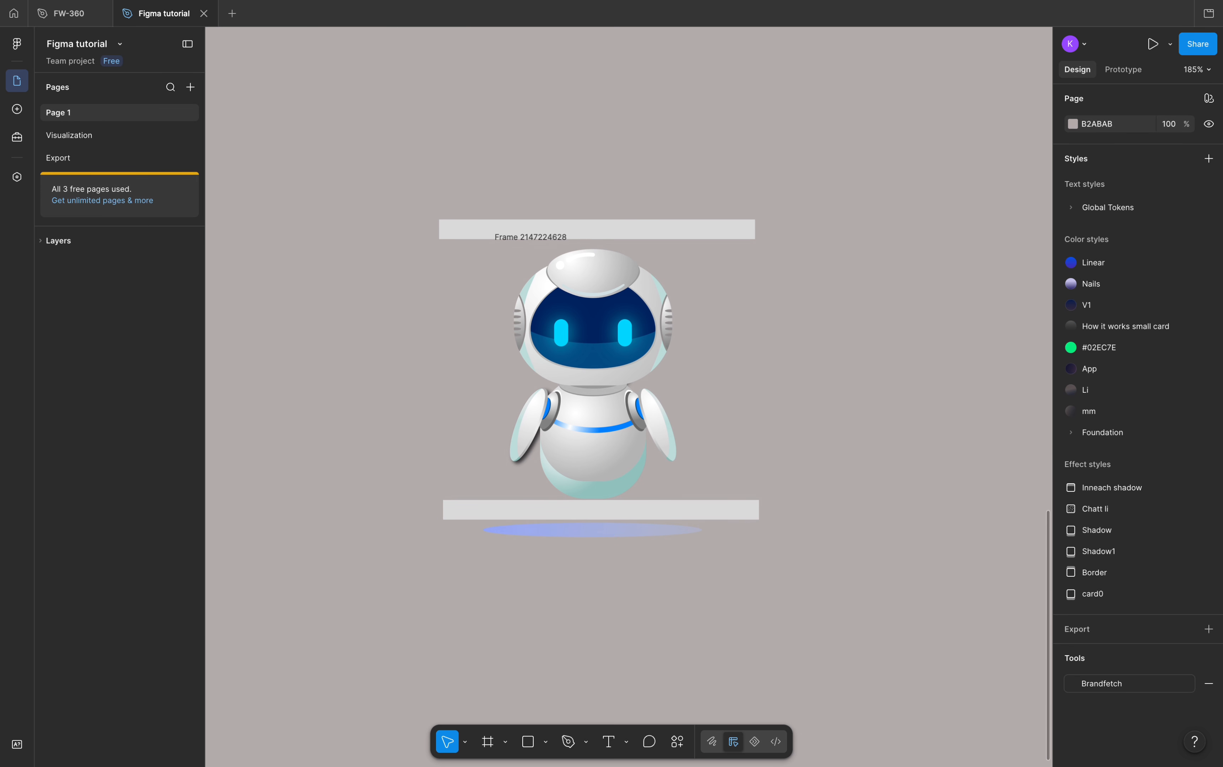
Step: Examine the robot image, the two spacing rectangles and the shadow ellipse beneath the body
scroll(581, 376, "up", 4)
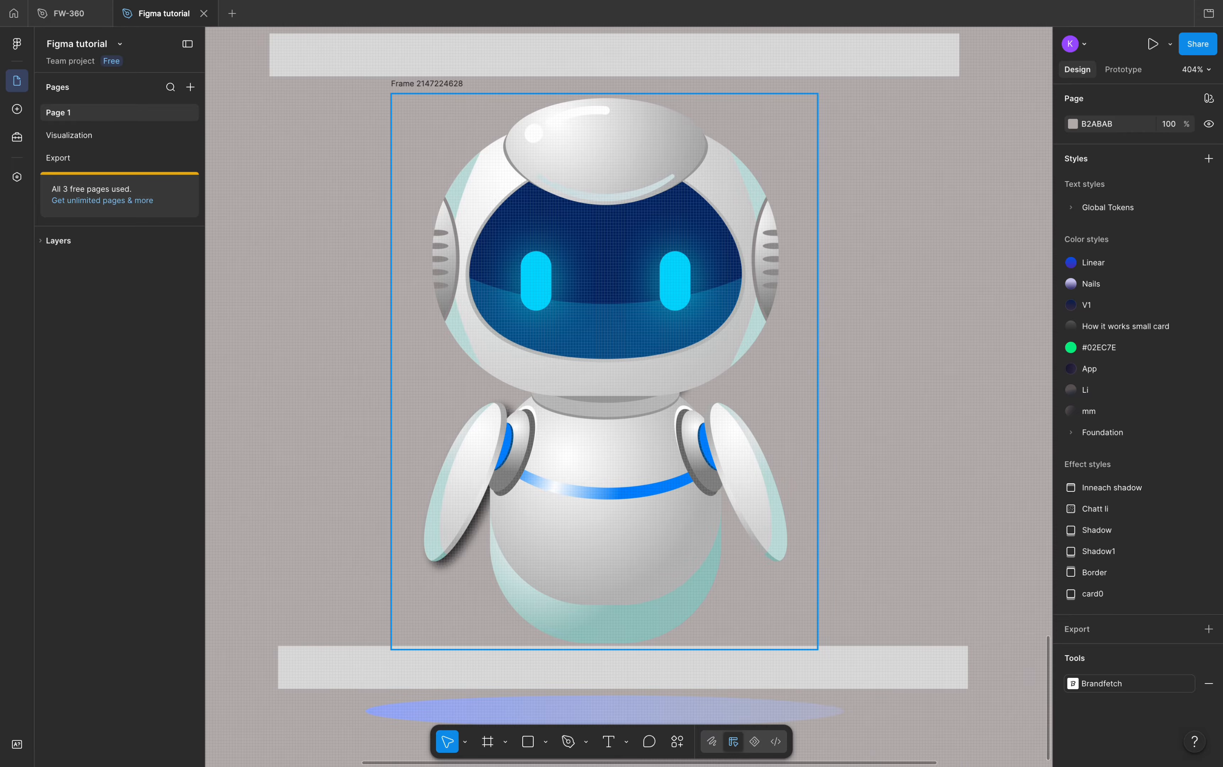
scroll(618, 327, "down", 4)
scroll(618, 523, "up", 6)
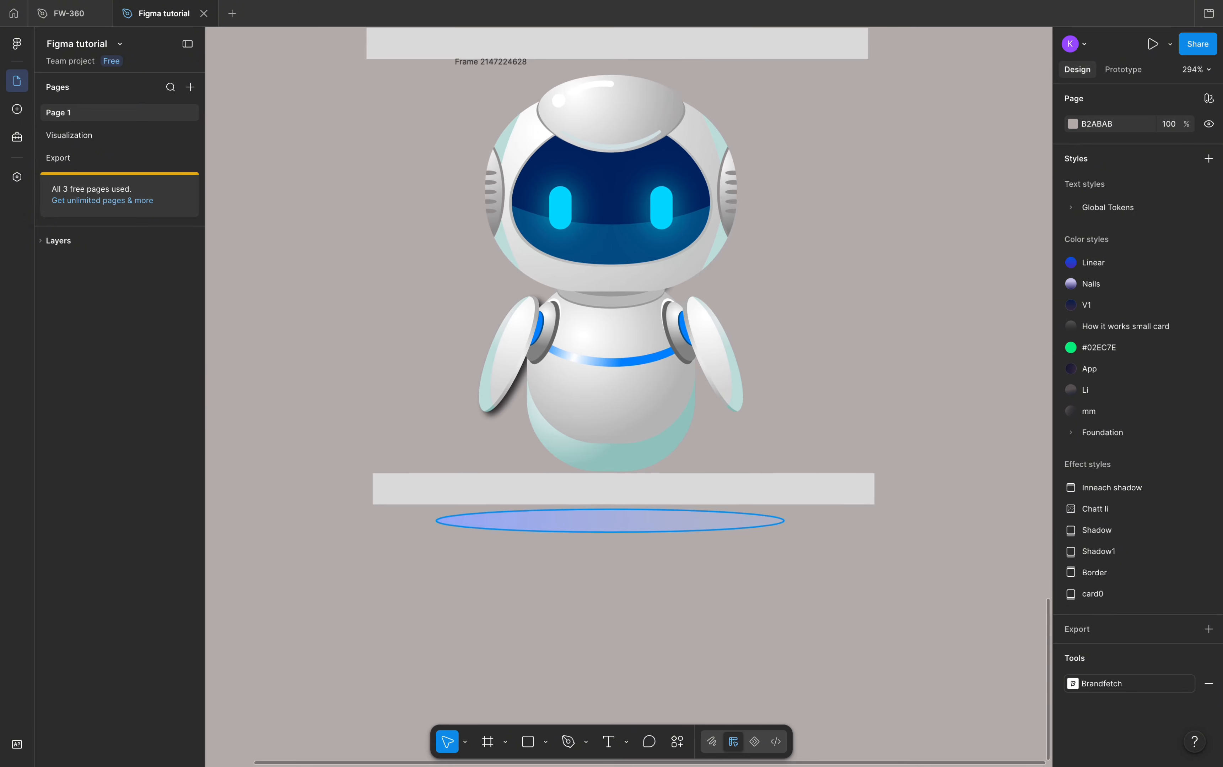
left_click(591, 497)
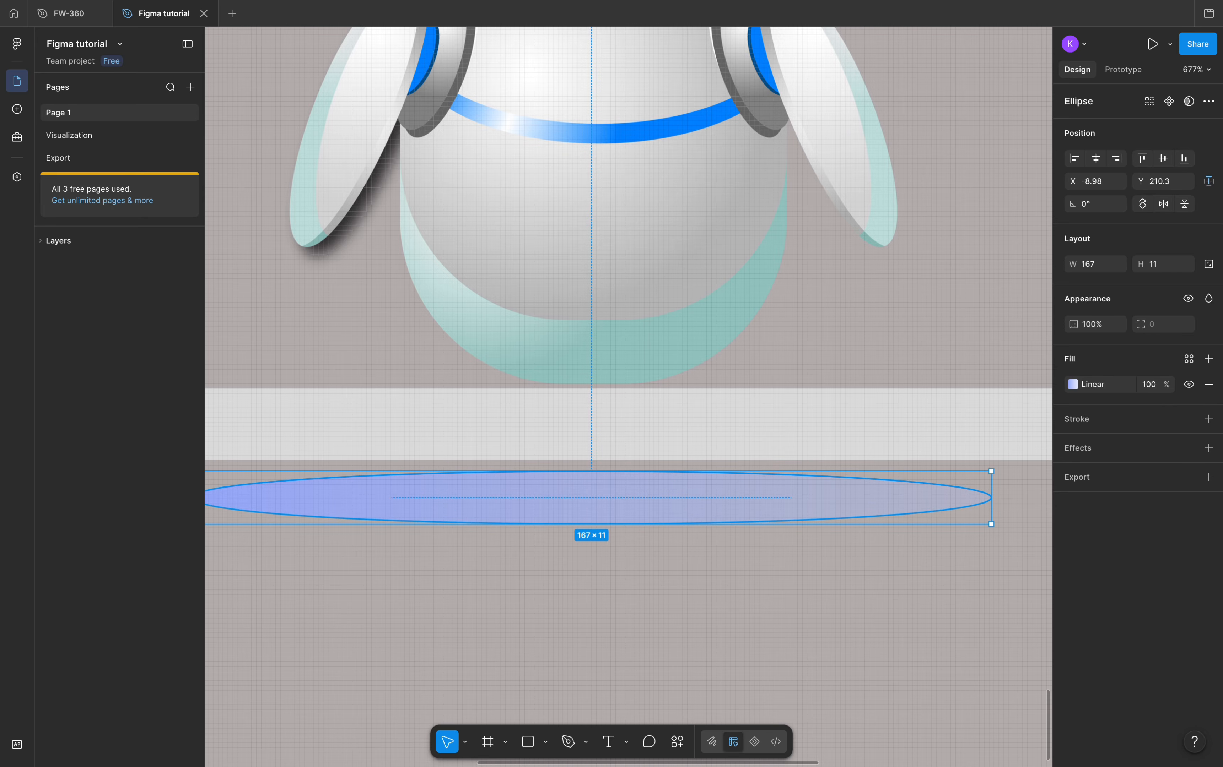
scroll(499, 513, "down", 3)
scroll(618, 355, "up", 3)
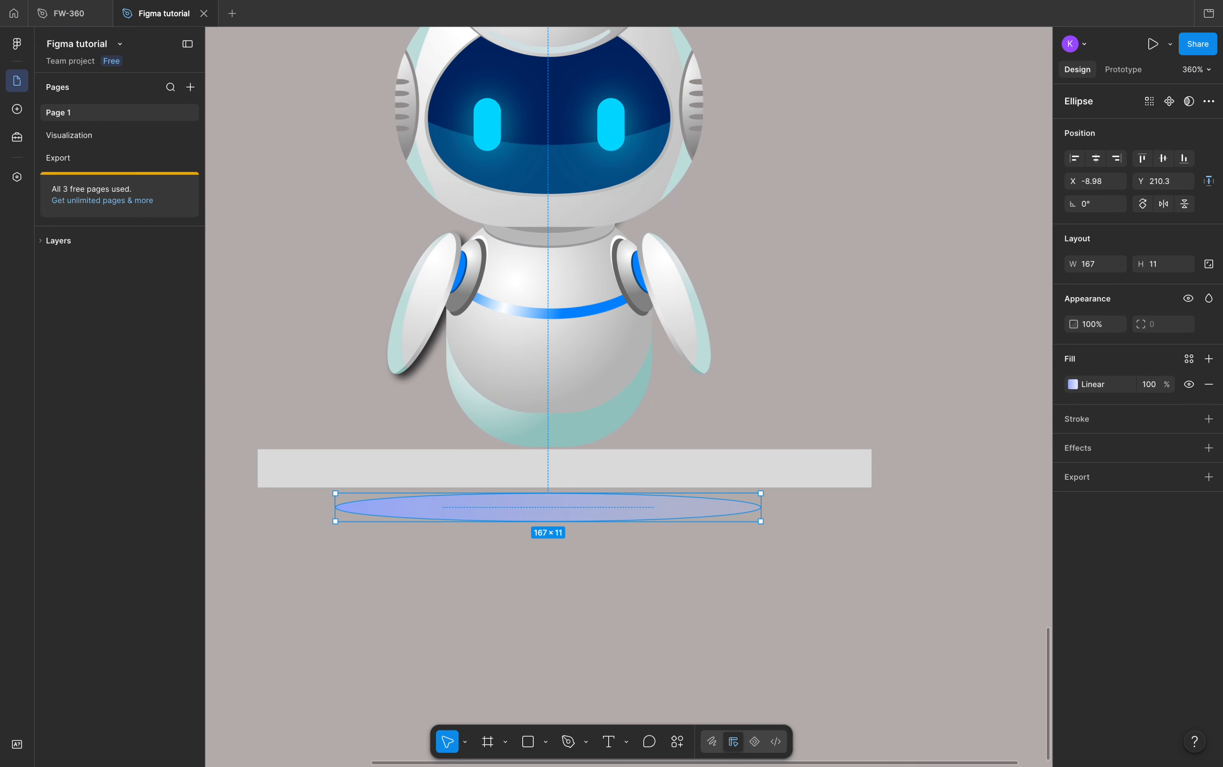
left_click(572, 357)
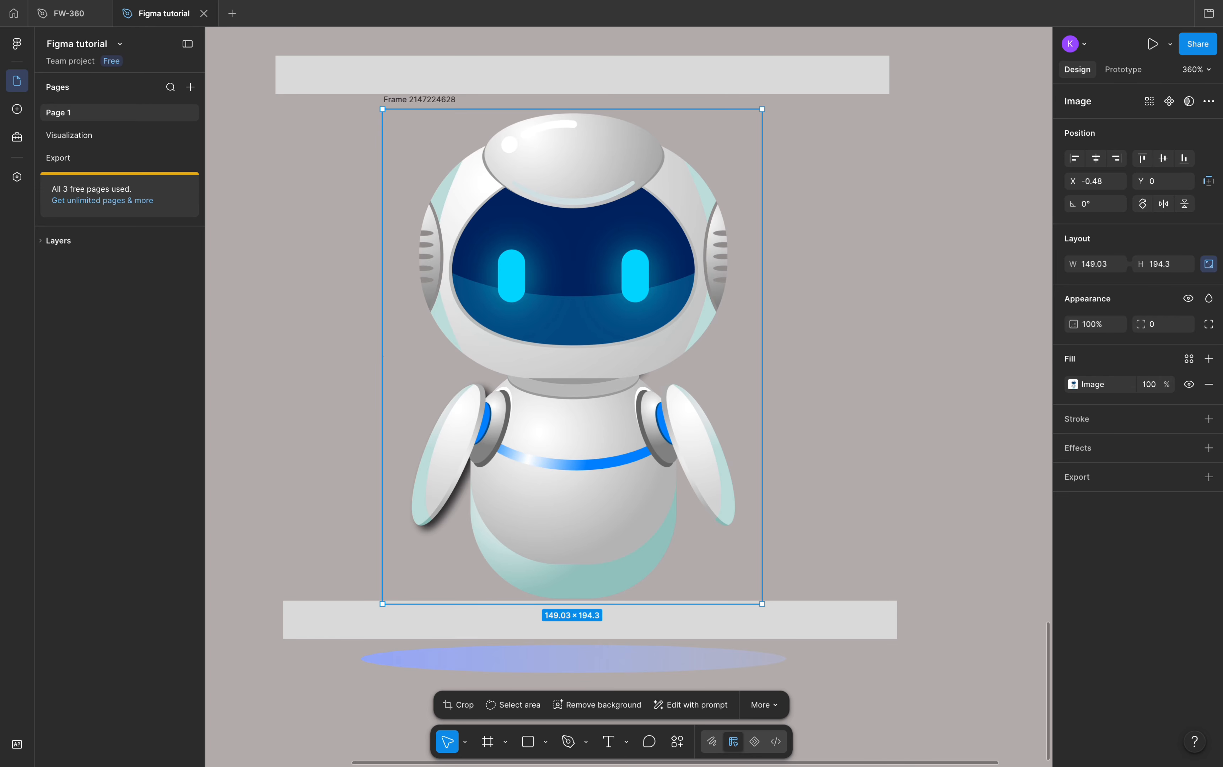
key("Escape")
left_click(572, 357)
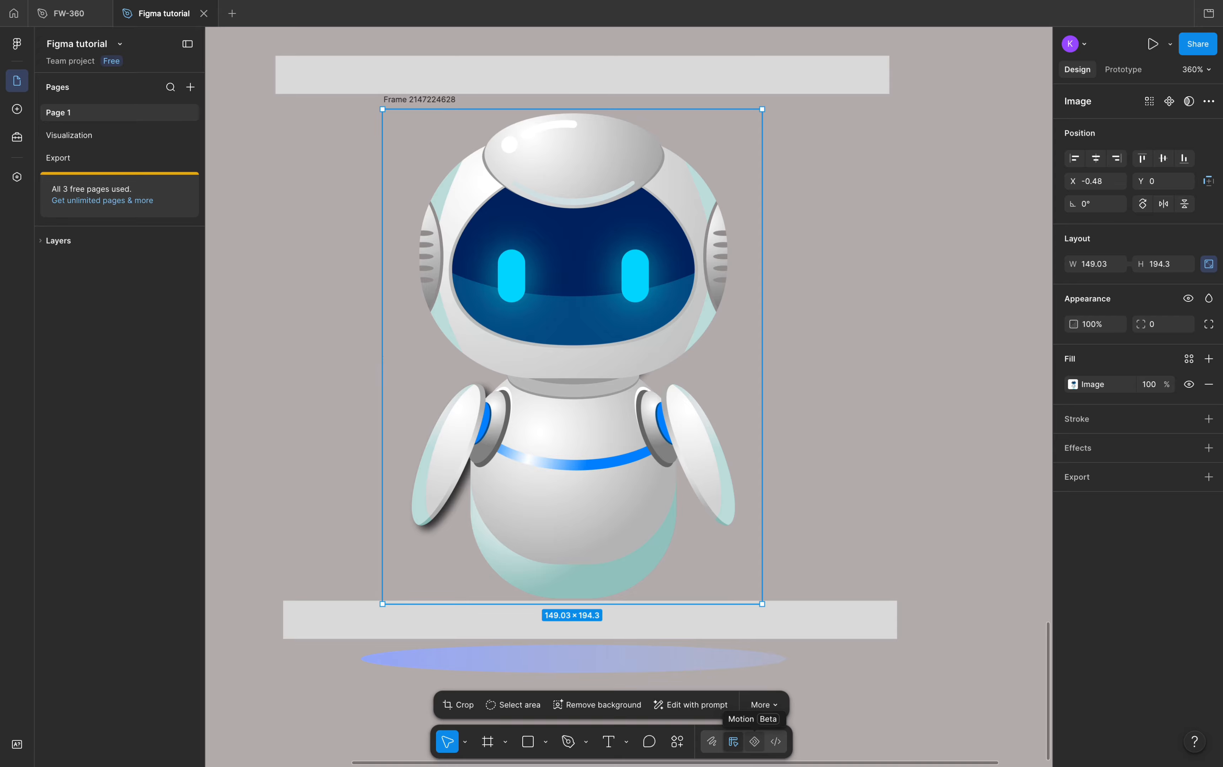
Step: Switch to Motion mode, deselect the robot image and slightly enlarge the timeline scale
left_click(754, 742)
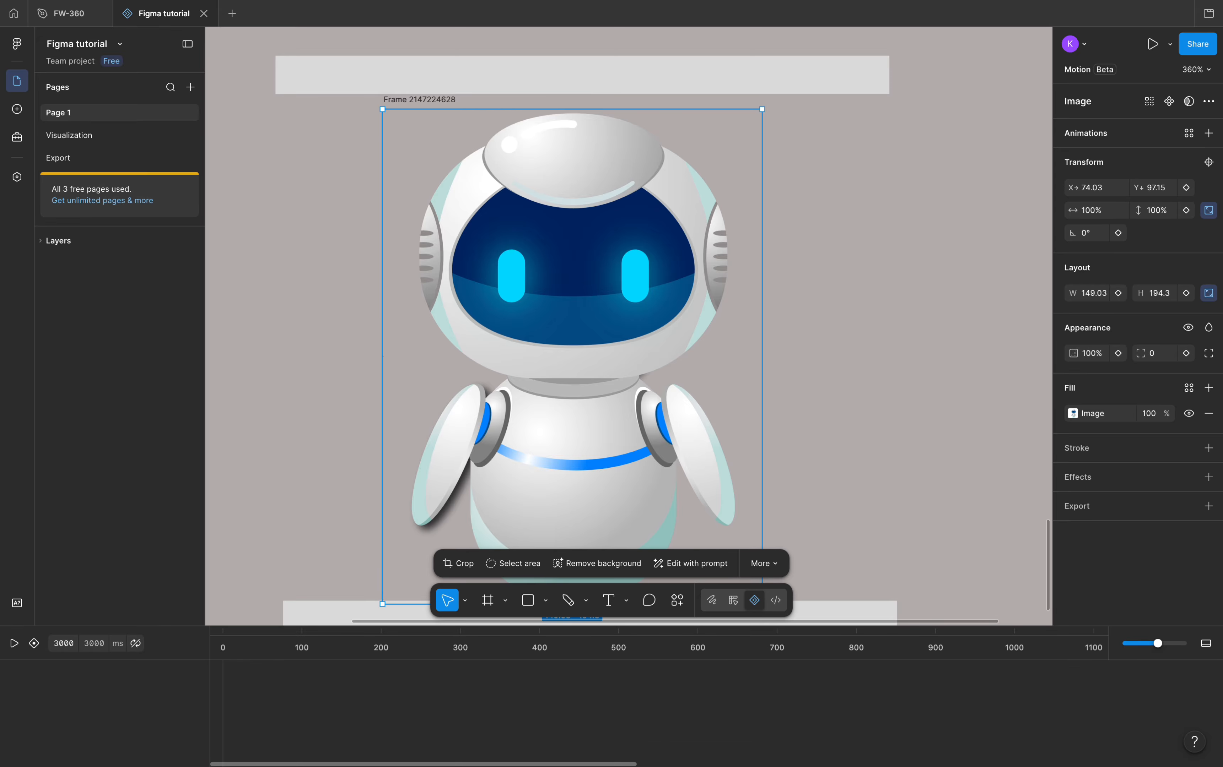
key("Escape")
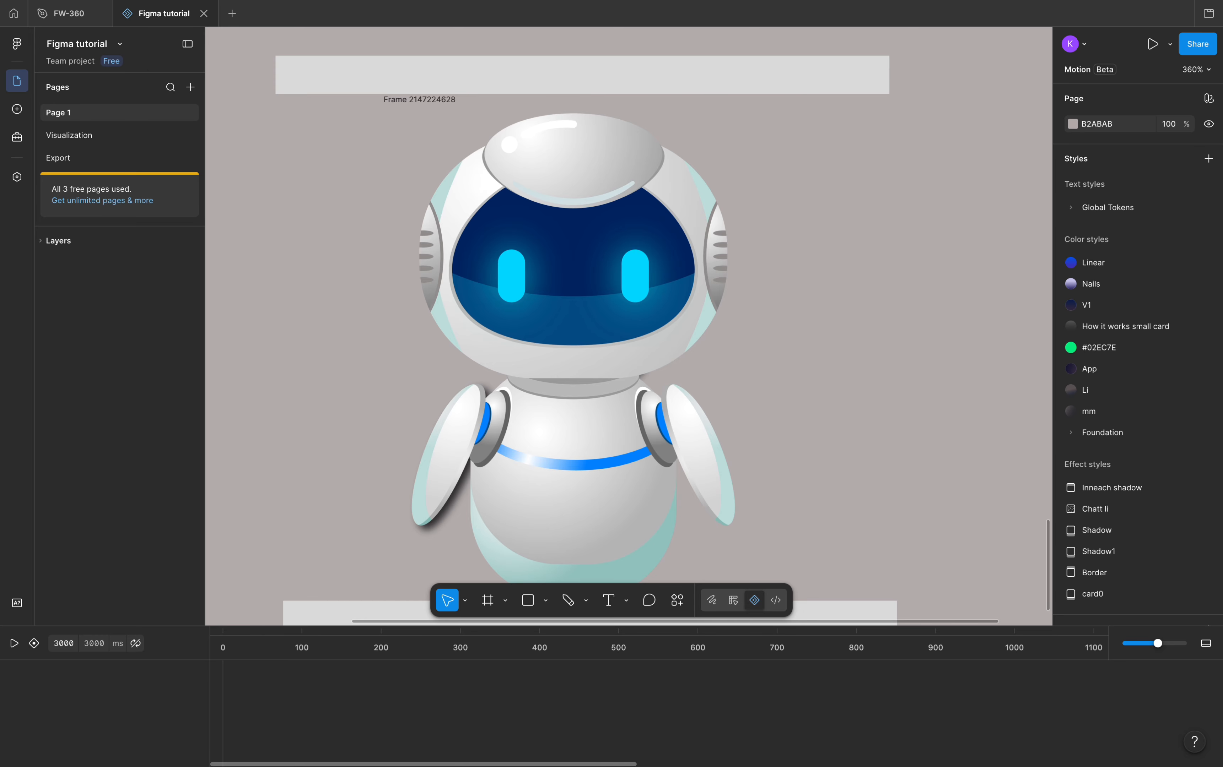
mouse_move(1157, 643)
left_mouse_down()
mouse_move(1176, 644)
mouse_move(1159, 643)
left_mouse_up()
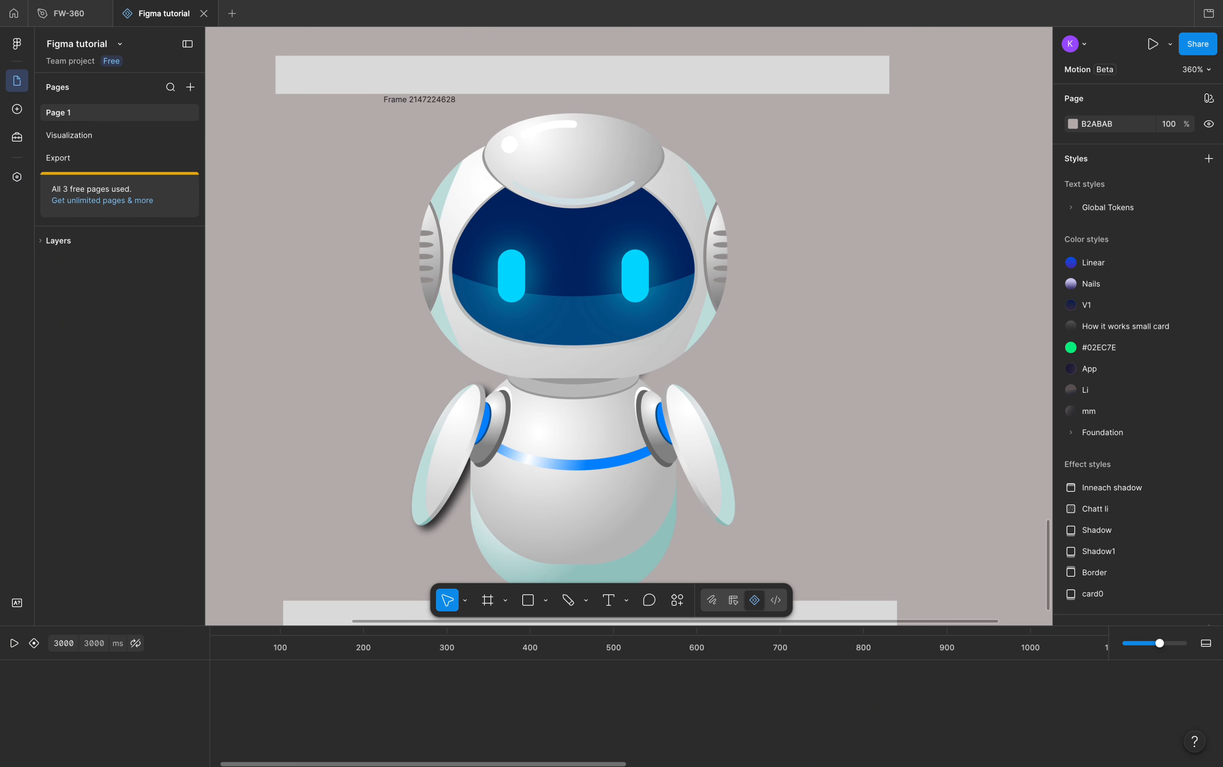
Step: Play the empty timeline briefly, pause it and reset the current time to 0 ms
left_click(14, 643)
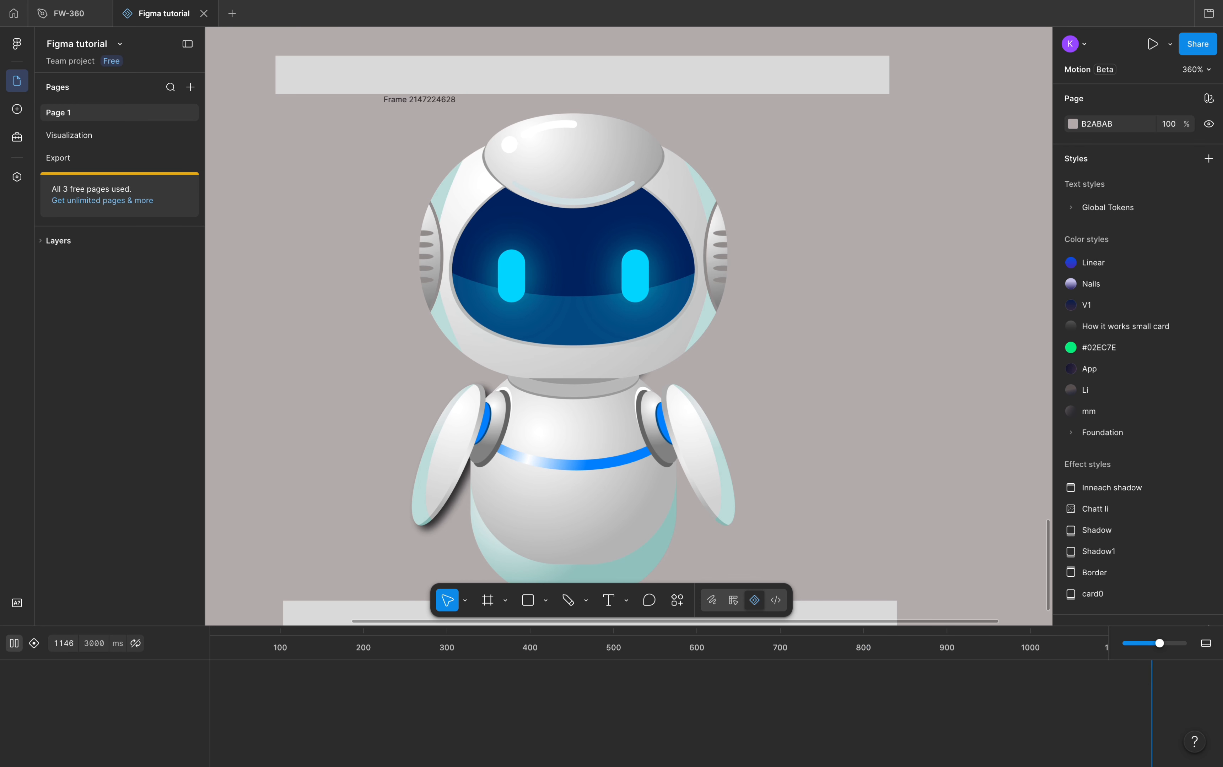
key("space")
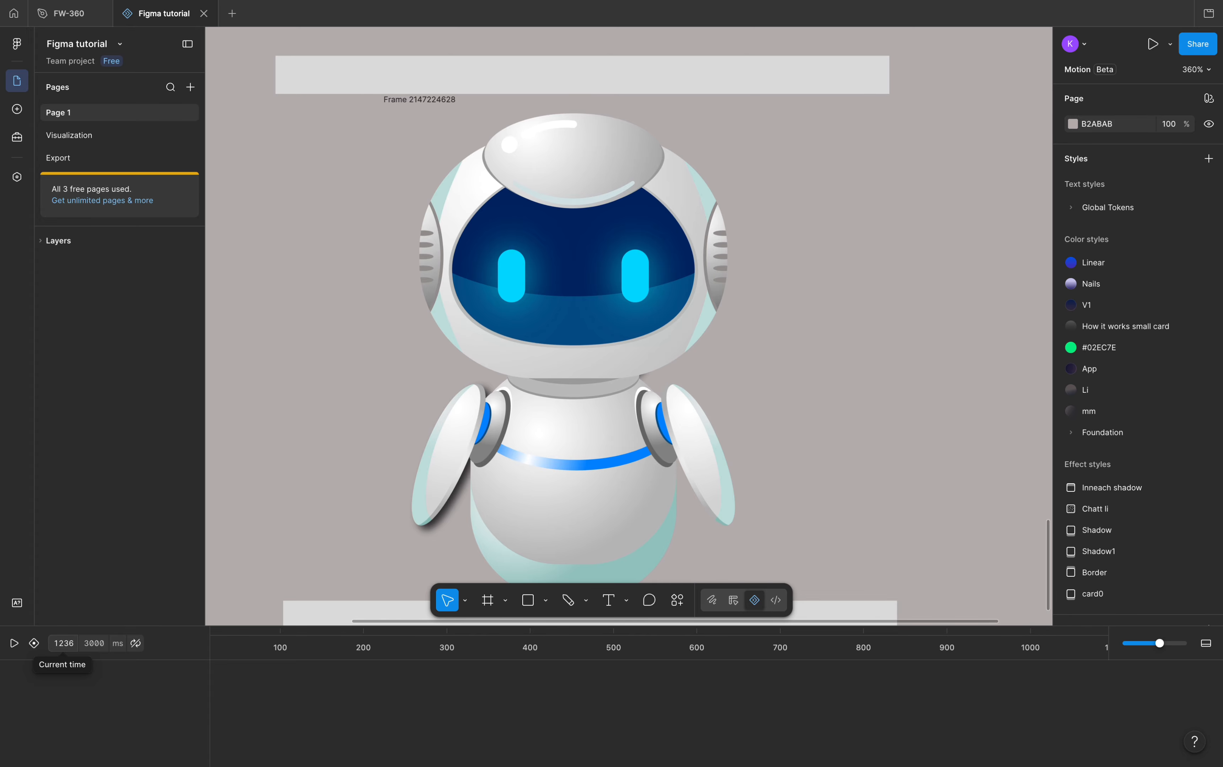
left_click(64, 643)
left_click(93, 643)
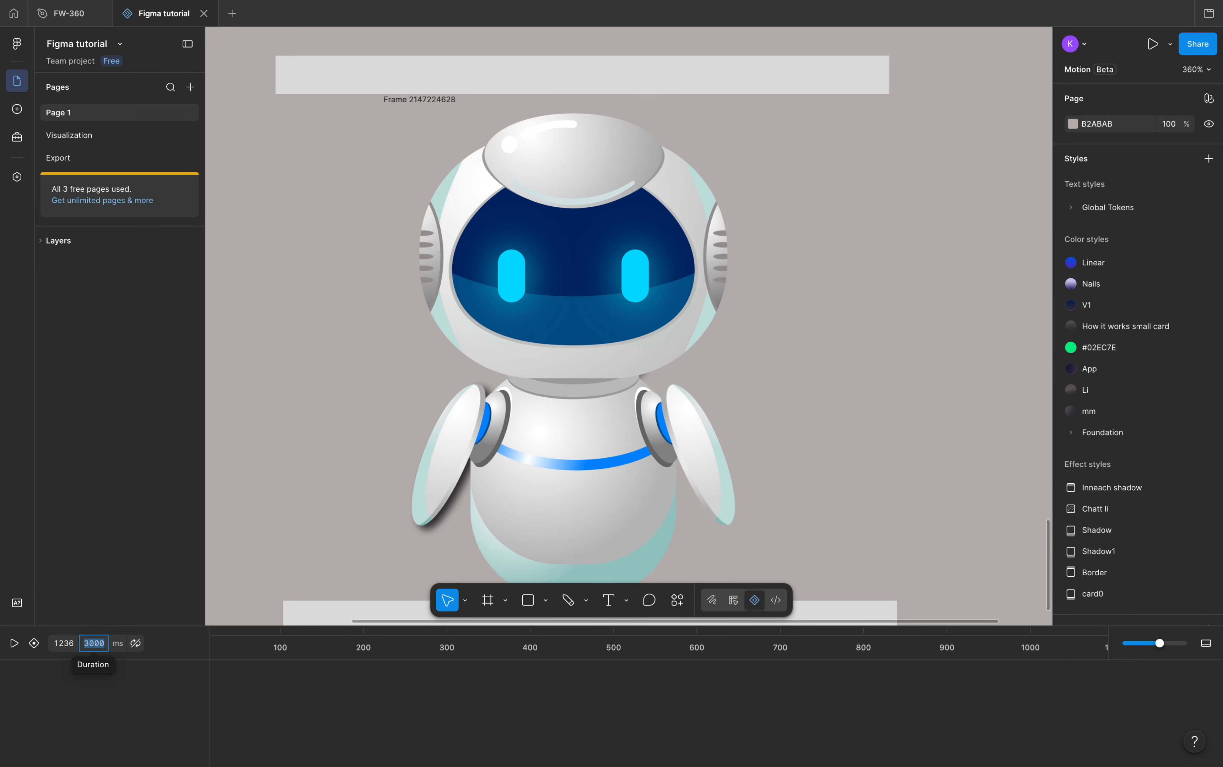
left_click(63, 643)
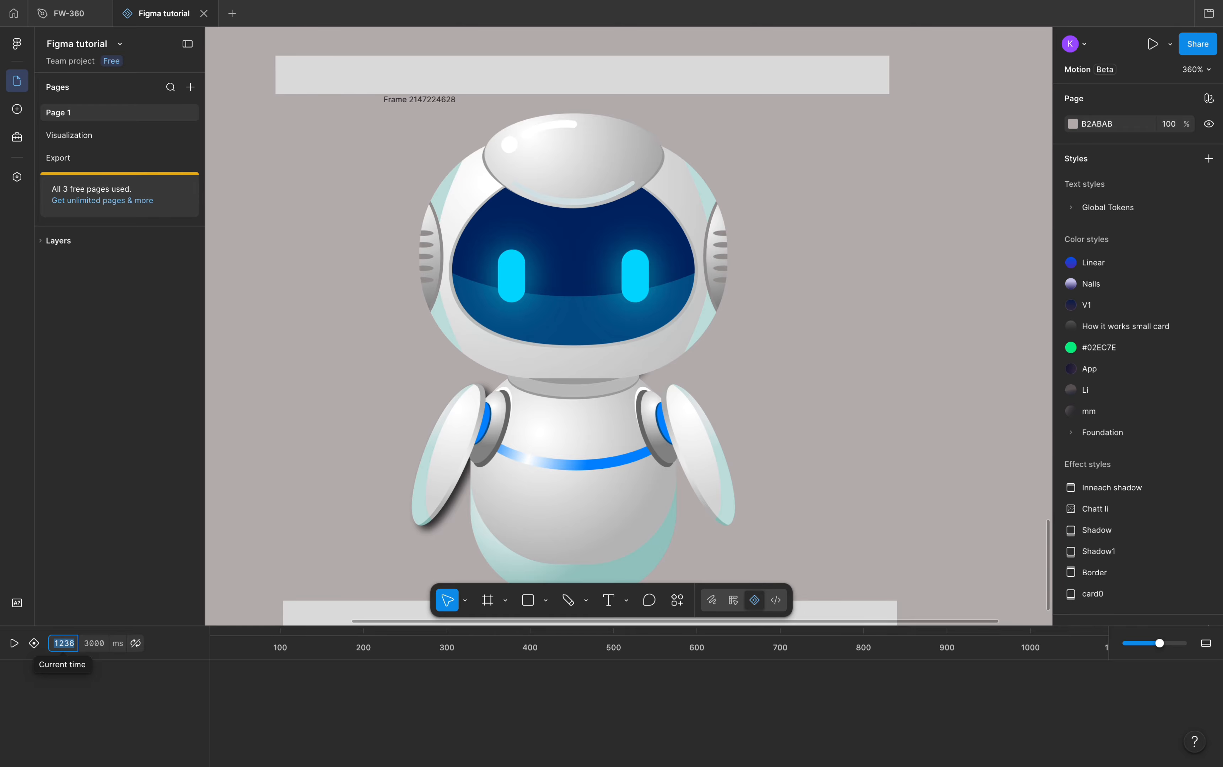
type("0")
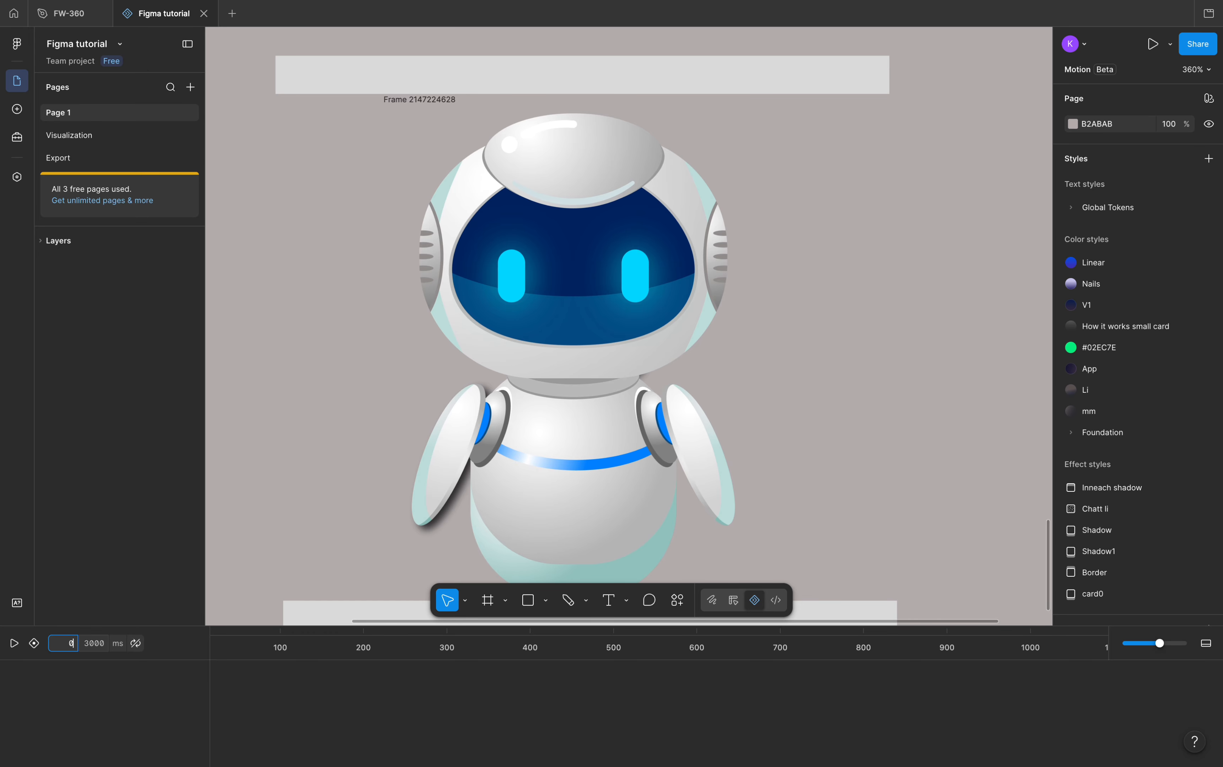
key("Tab")
key("Return")
Step: Try toggling the timeline's playback loop setting
left_click(135, 643)
left_click(135, 643)
left_click(135, 643)
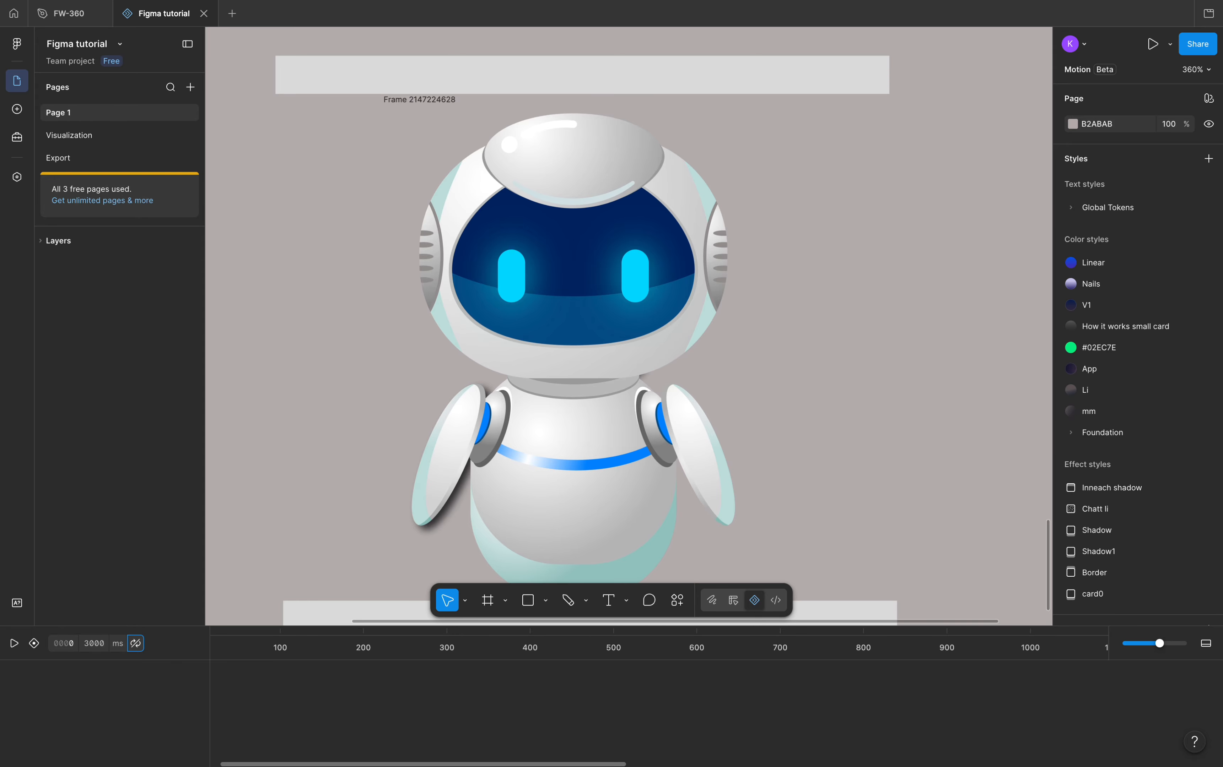
Step: Add a position keyframe to the robot image at 0 ms
scroll(659, 696, "left", 1)
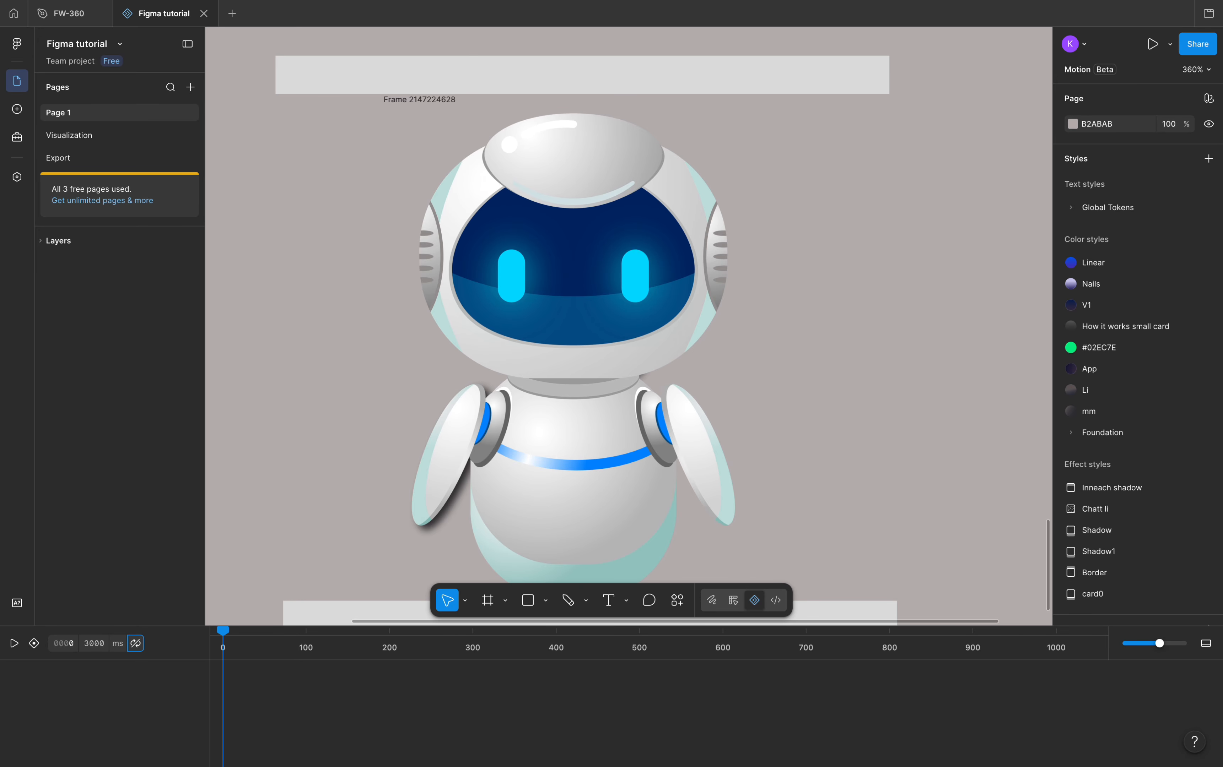
scroll(569, 325, "down", 2)
scroll(568, 325, "right", 2)
scroll(568, 325, "down", 2)
scroll(569, 324, "left", 2)
left_click(569, 325)
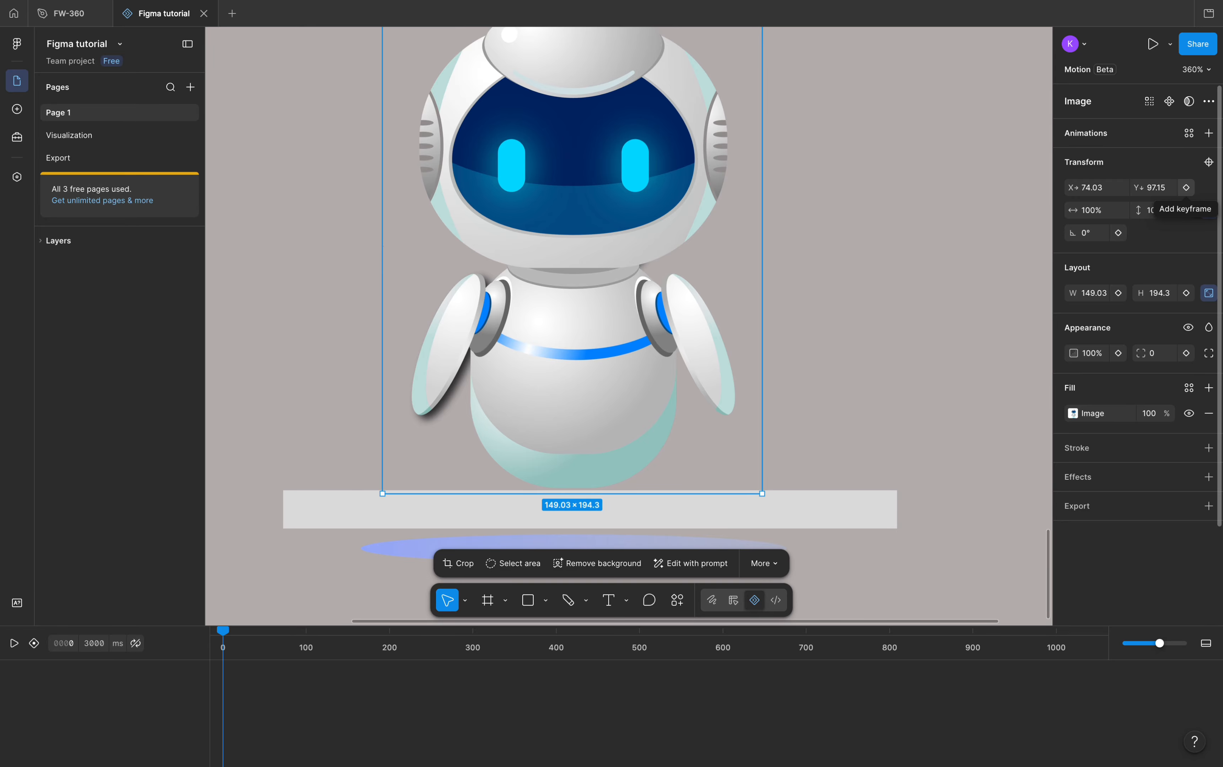
left_click(1186, 187)
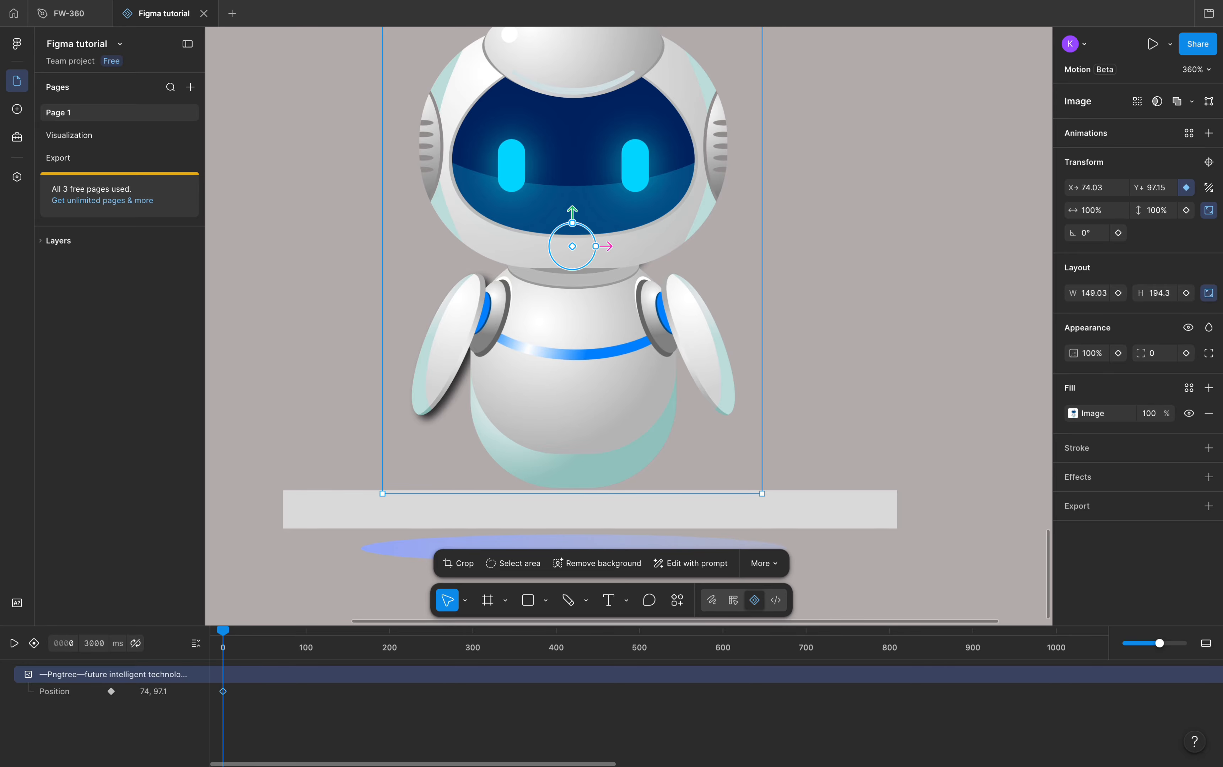
Step: Move the timeline playhead to about 1002 ms
left_click_drag(223, 631, 250, 631)
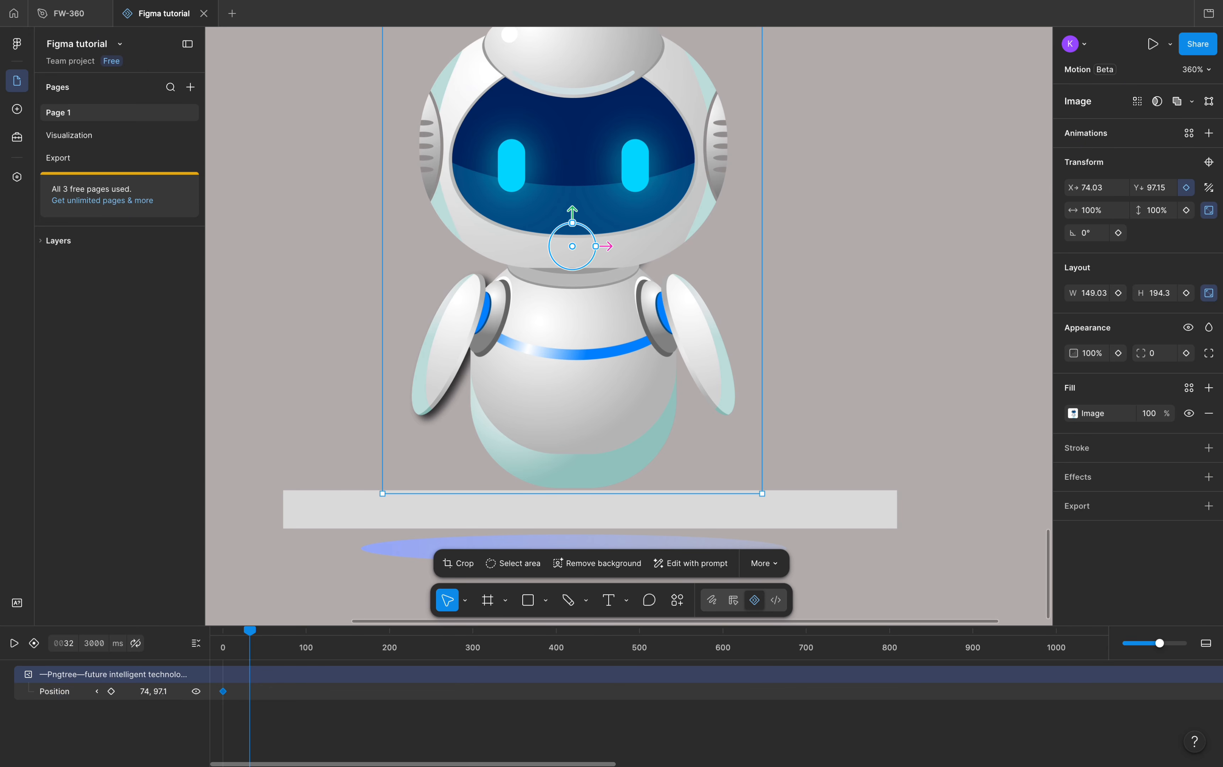
left_click_drag(250, 631, 709, 631)
scroll(708, 659, "right", 6)
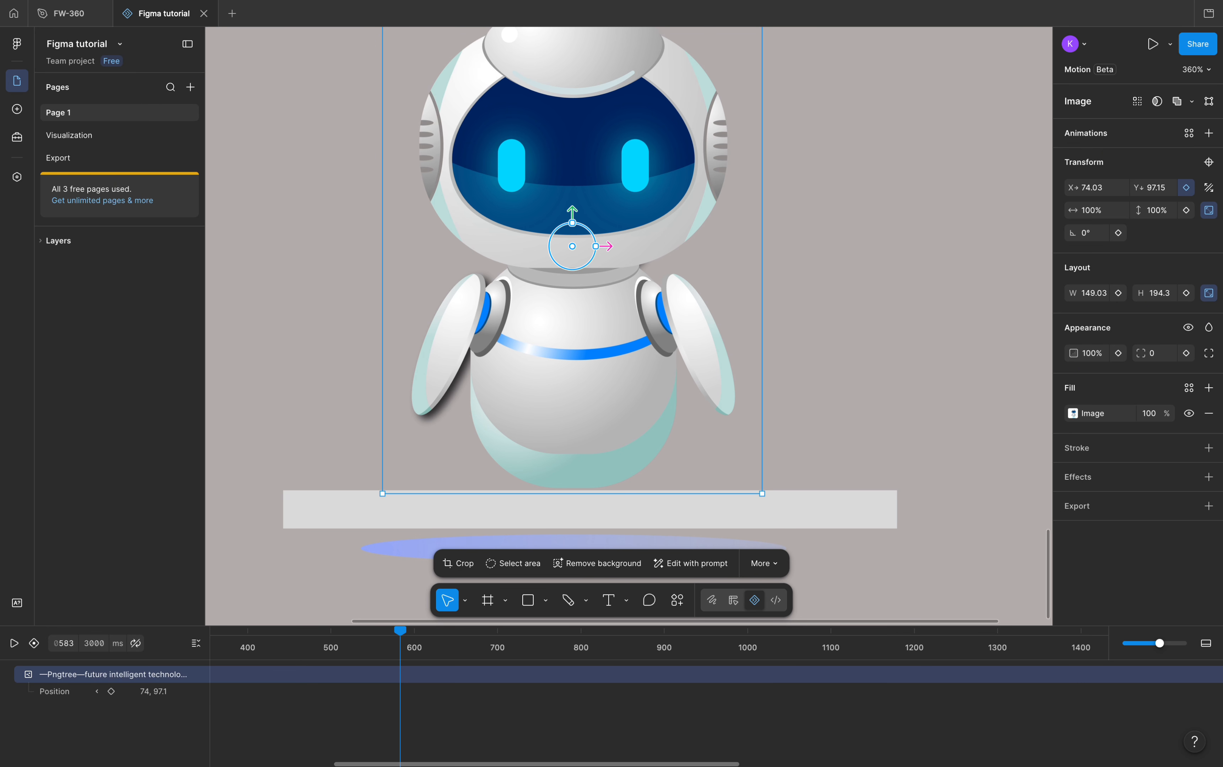
left_click_drag(399, 631, 749, 631)
scroll(561, 368, "down", 5)
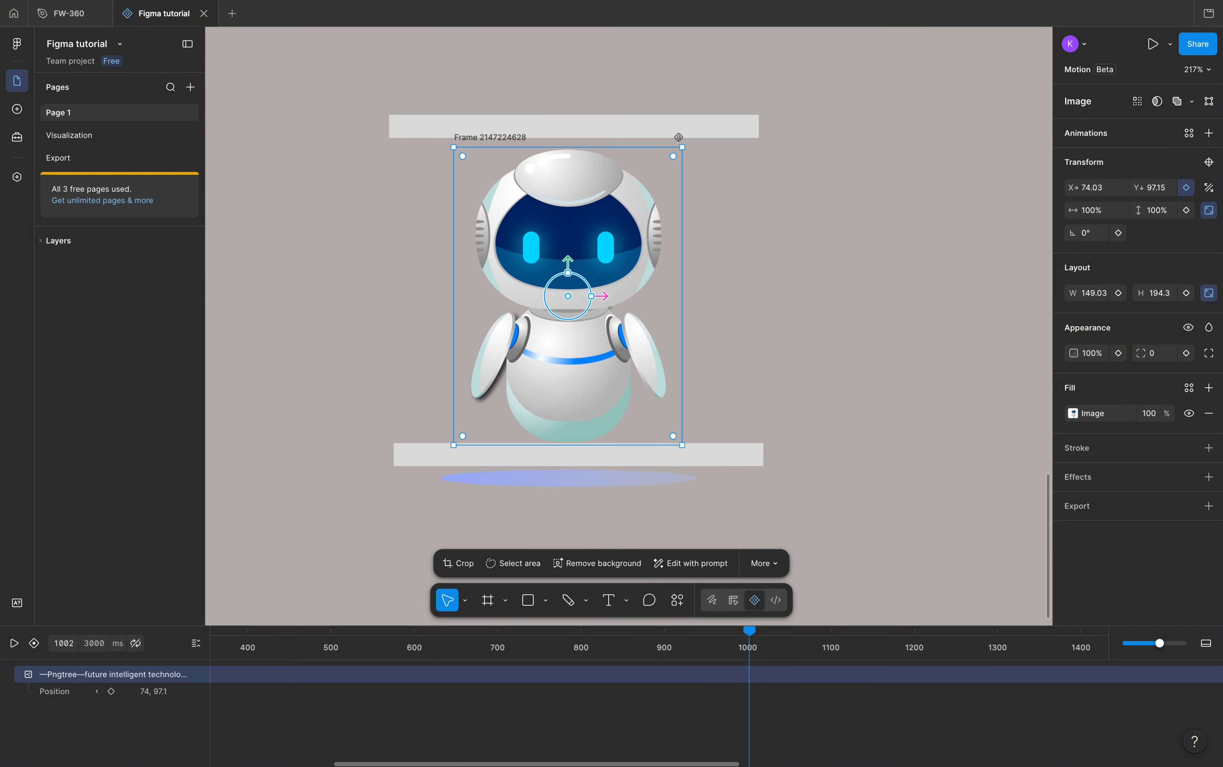
scroll(506, 125, "up", 5)
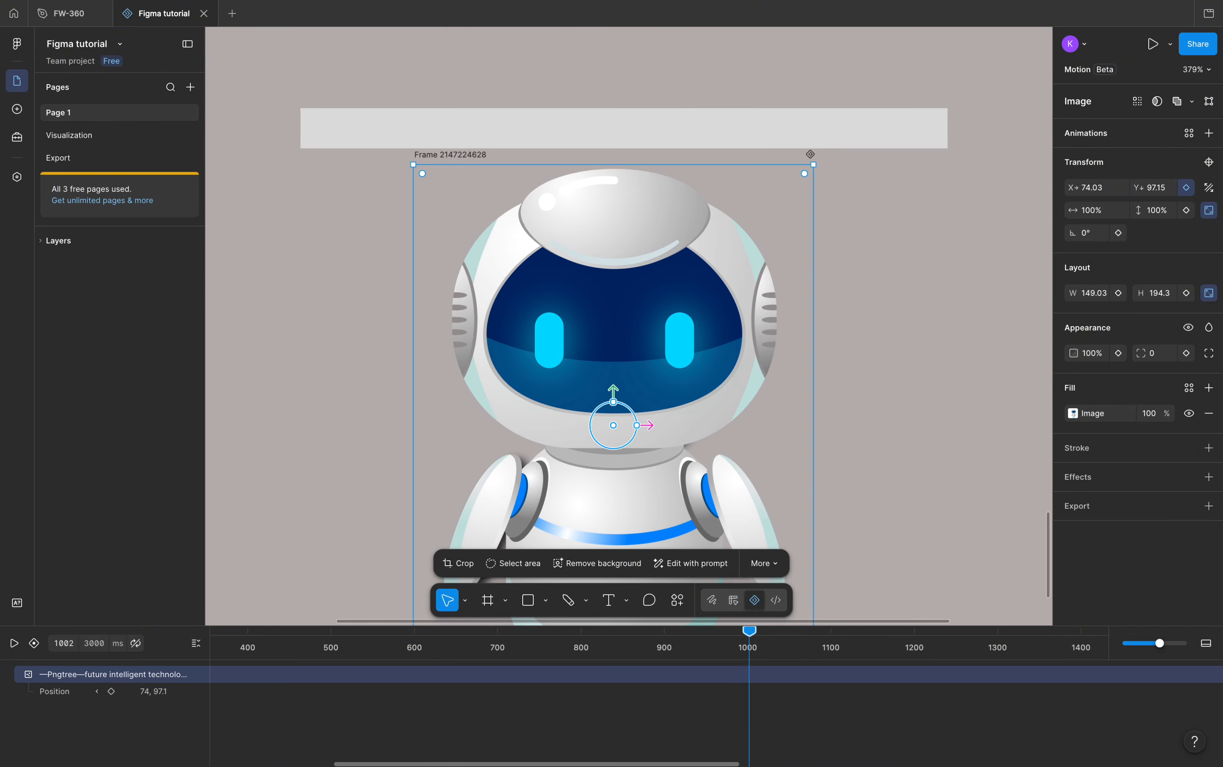
Step: Move the robot image straight up to Y 89.15 at this time so its head touches the rectangle above
key("Up")
key("Up")
key("Up")
key("Up")
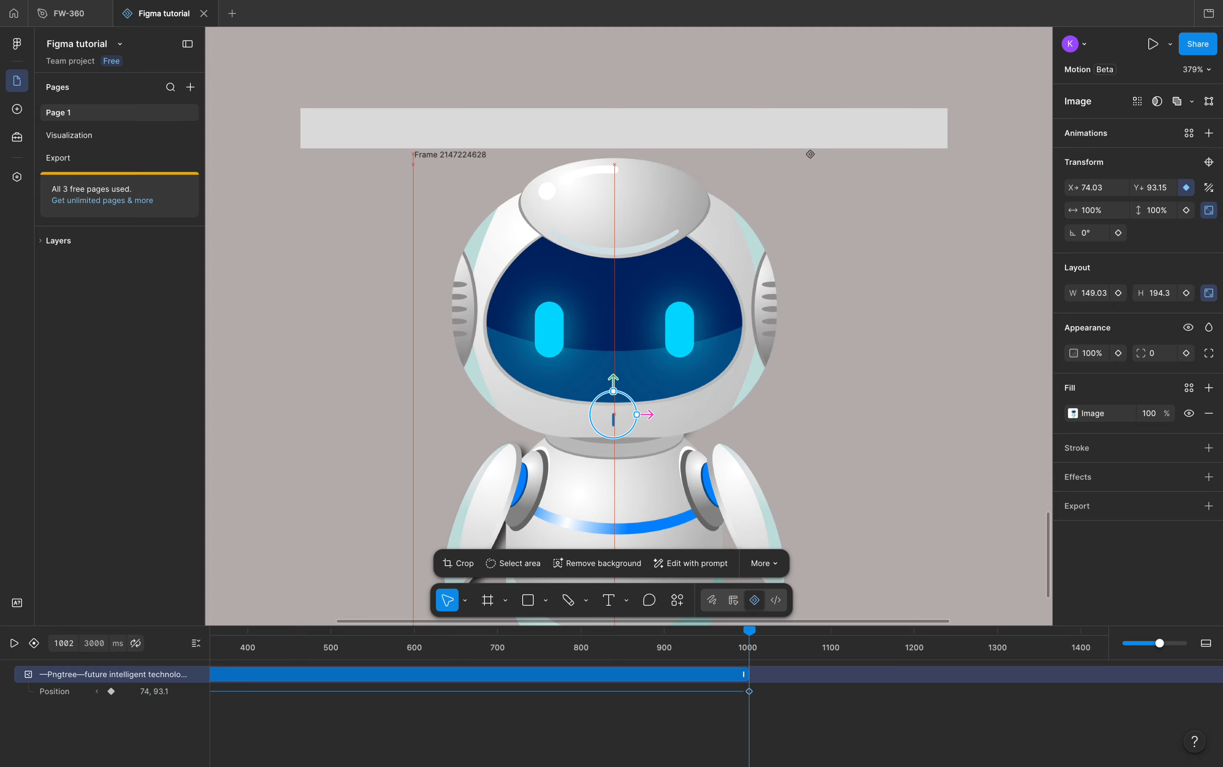
scroll(588, 121, "up", 5)
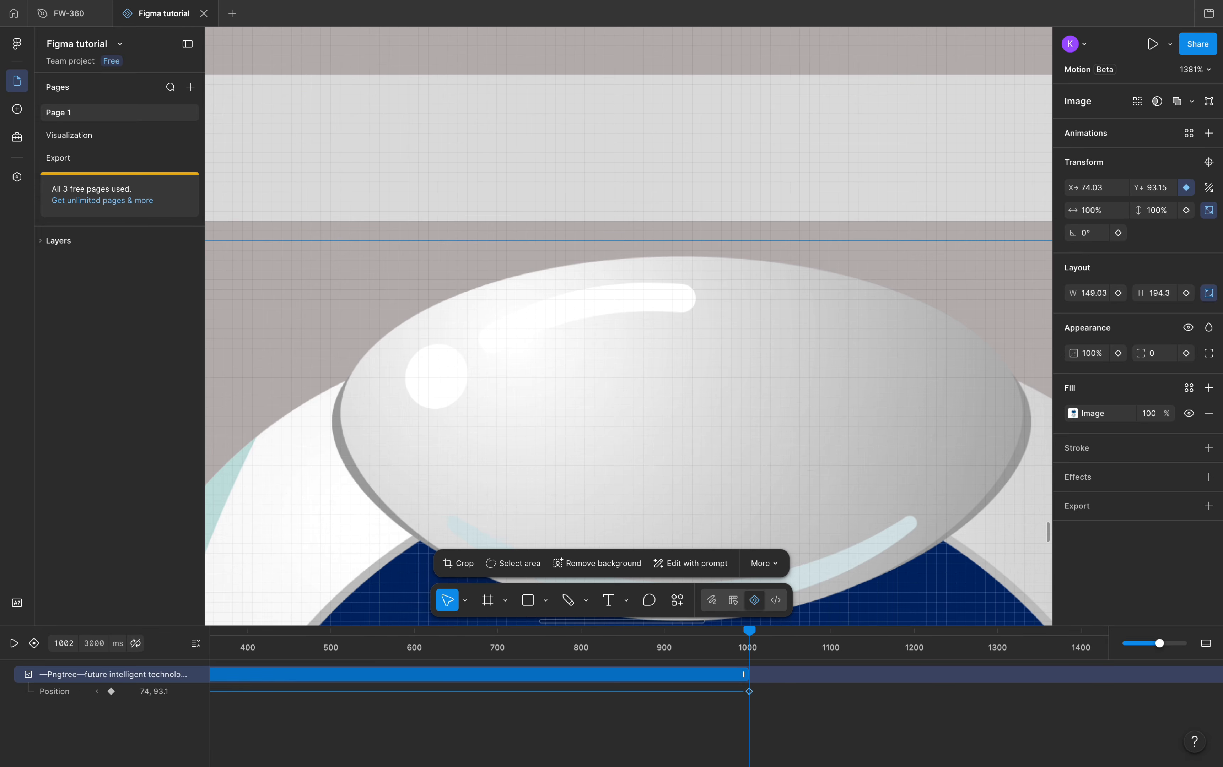
key("Up")
key("Up")
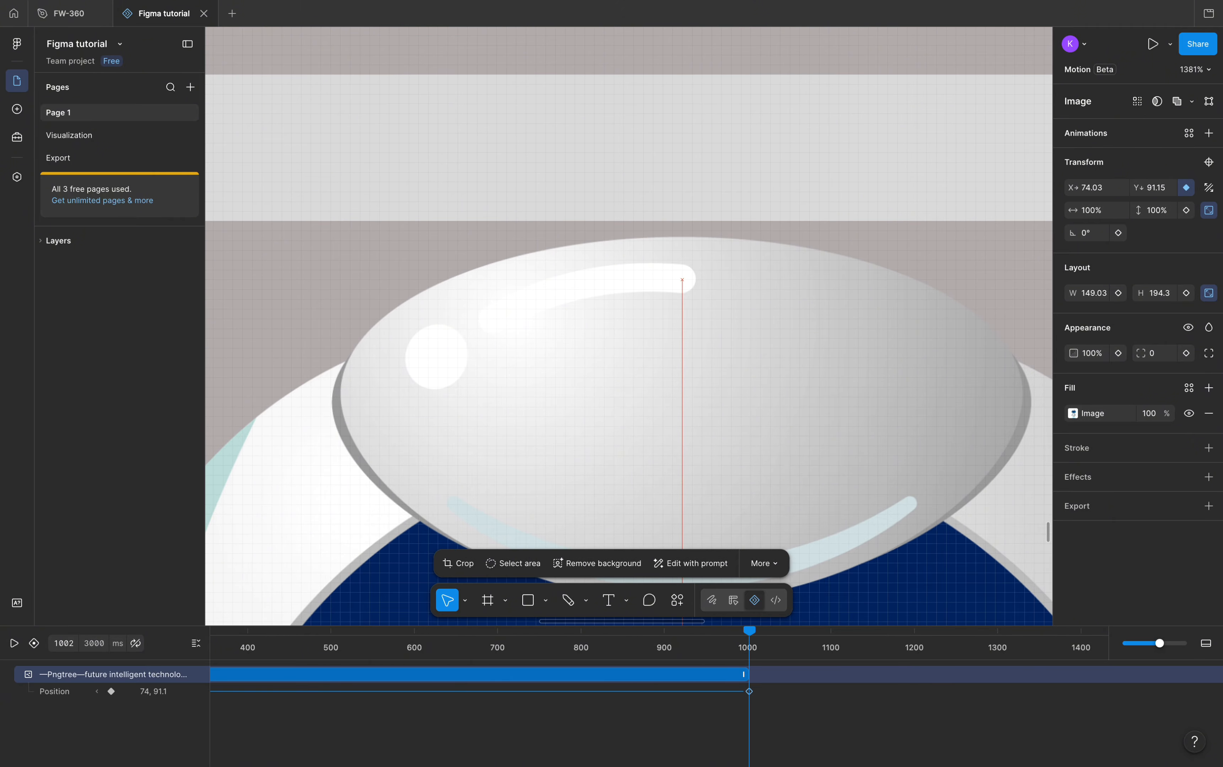
key("Up")
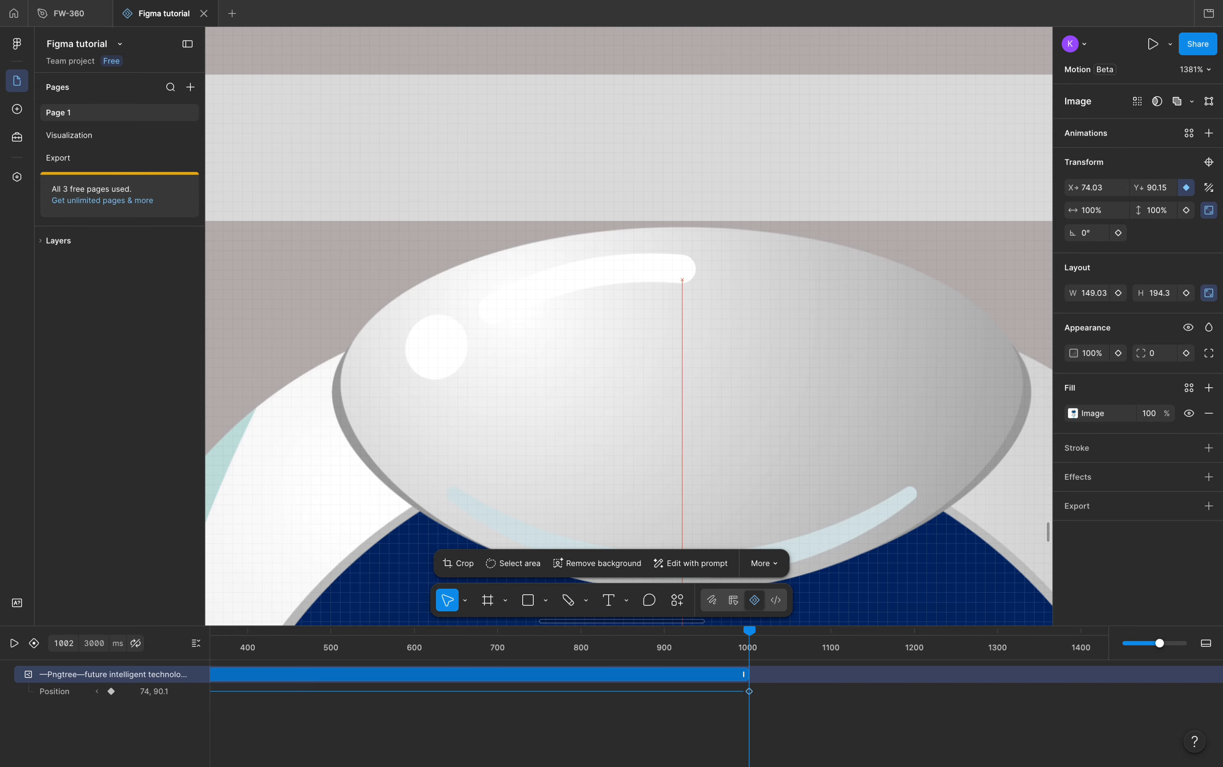
scroll(685, 216, "up", 10)
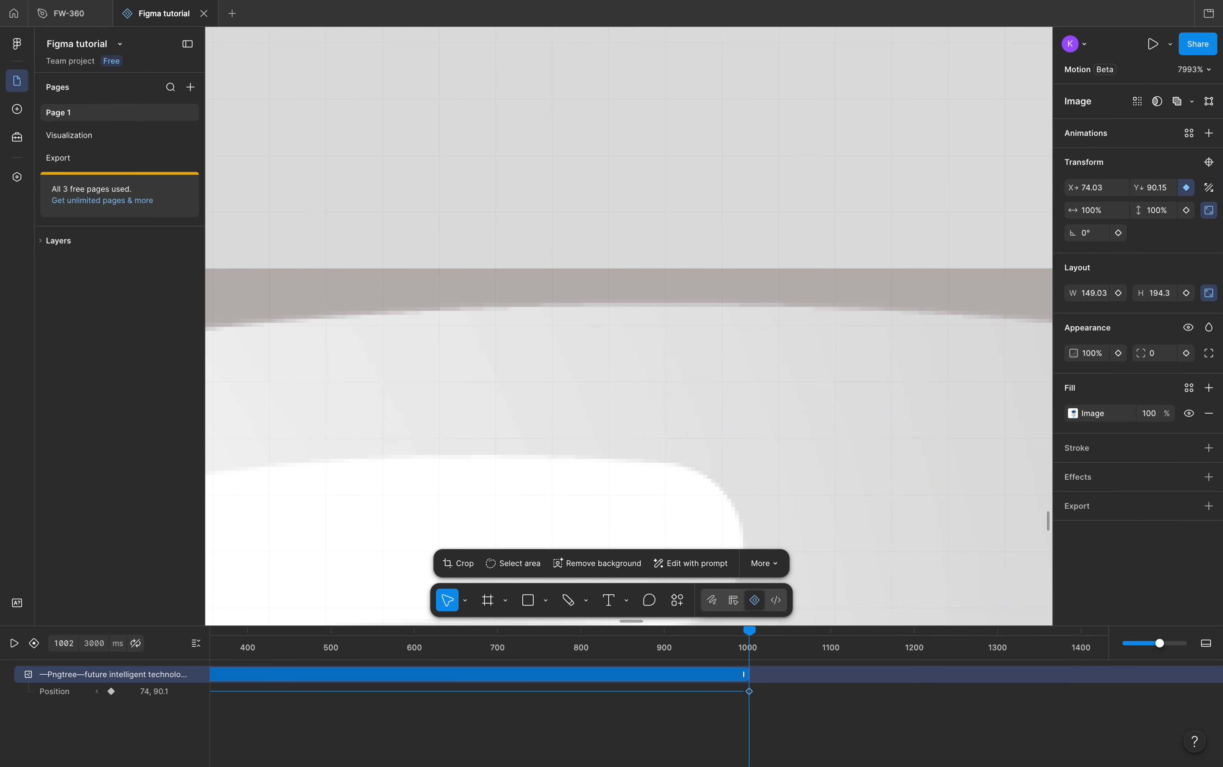
key("Up")
scroll(606, 212, "down", 5)
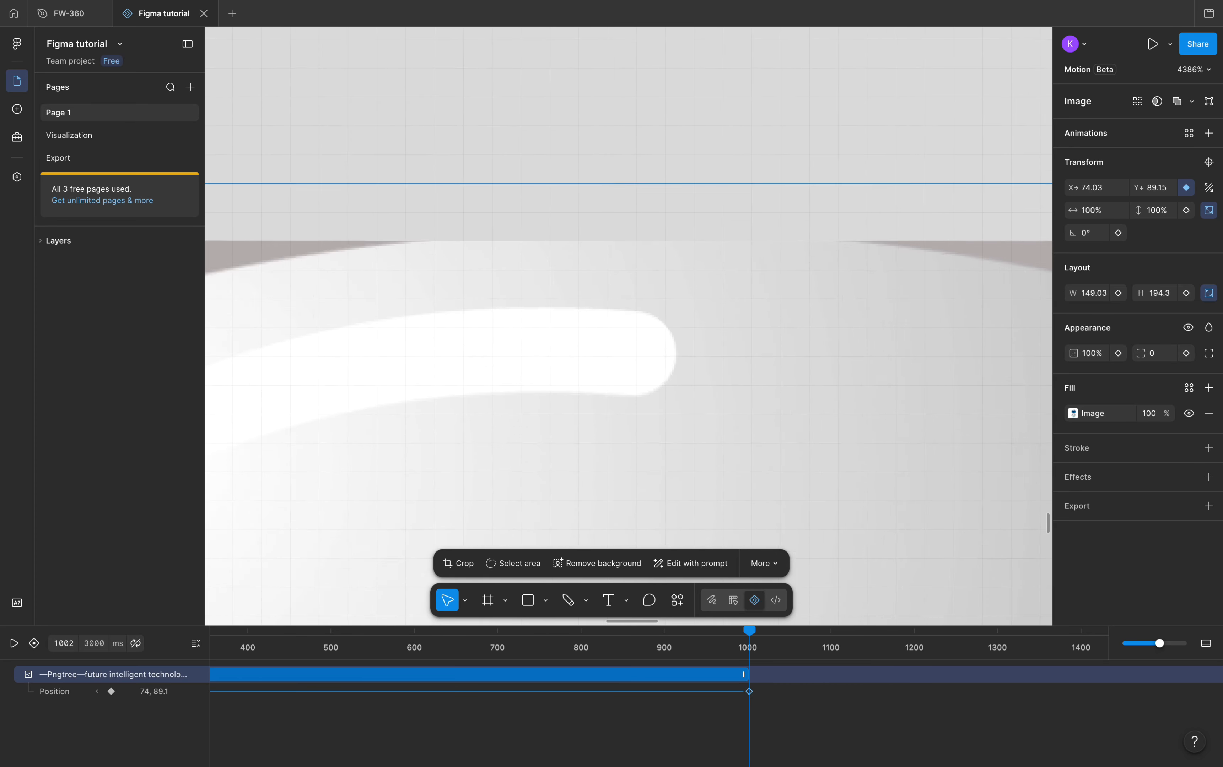
scroll(609, 212, "down", 5)
scroll(609, 213, "down", 5)
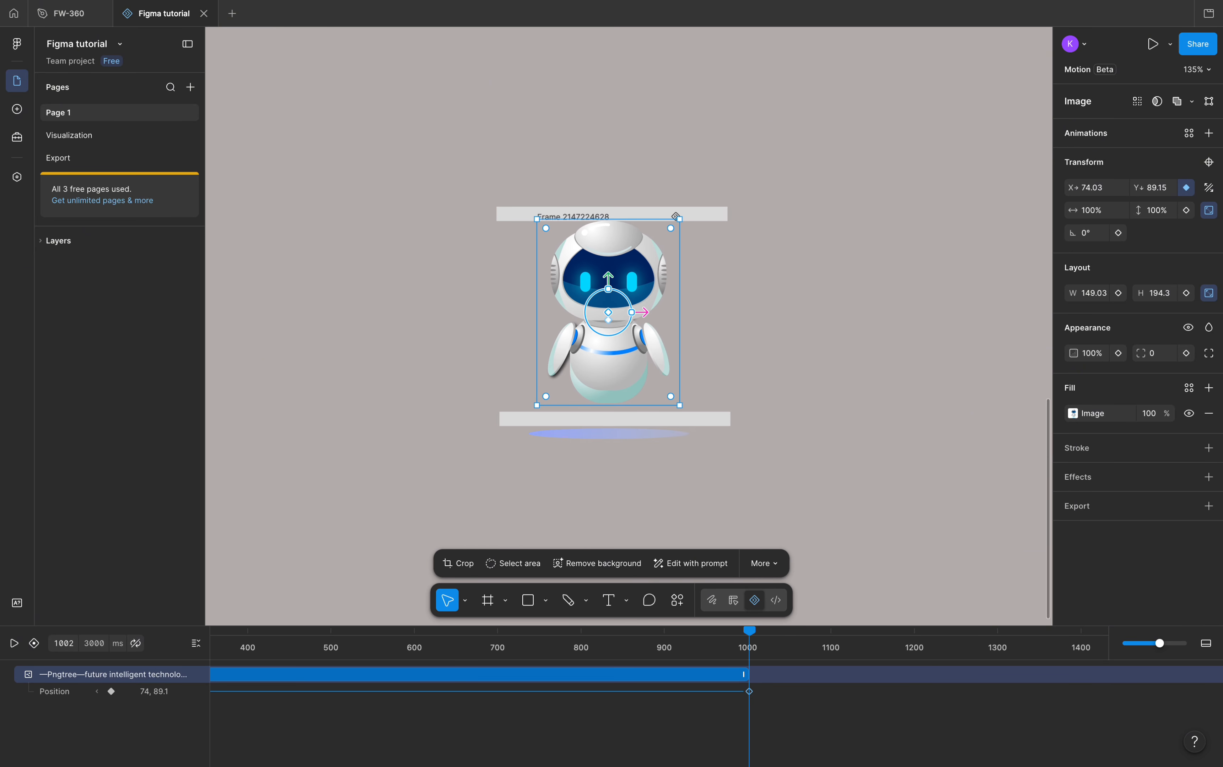
Step: Place the playhead at 2000 ms with the robot image selected
scroll(660, 711, "right", 3)
scroll(659, 711, "left", 5)
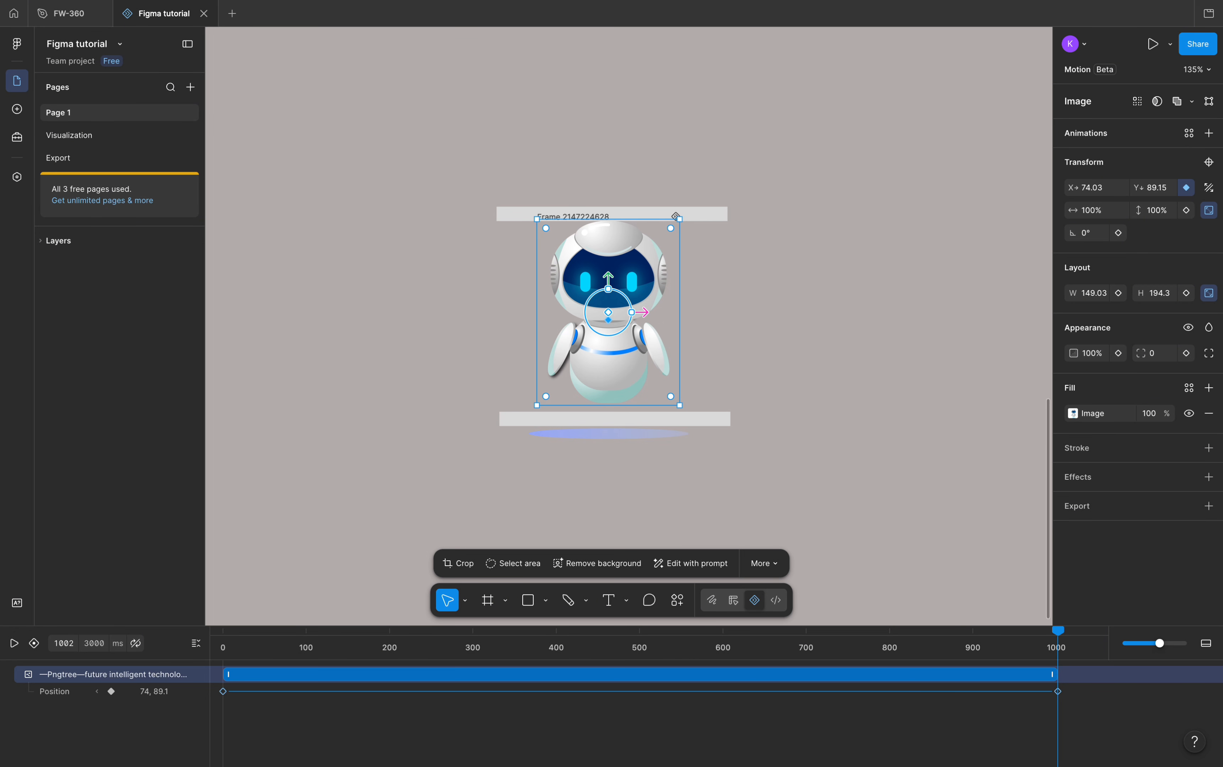
scroll(644, 710, "right", 6)
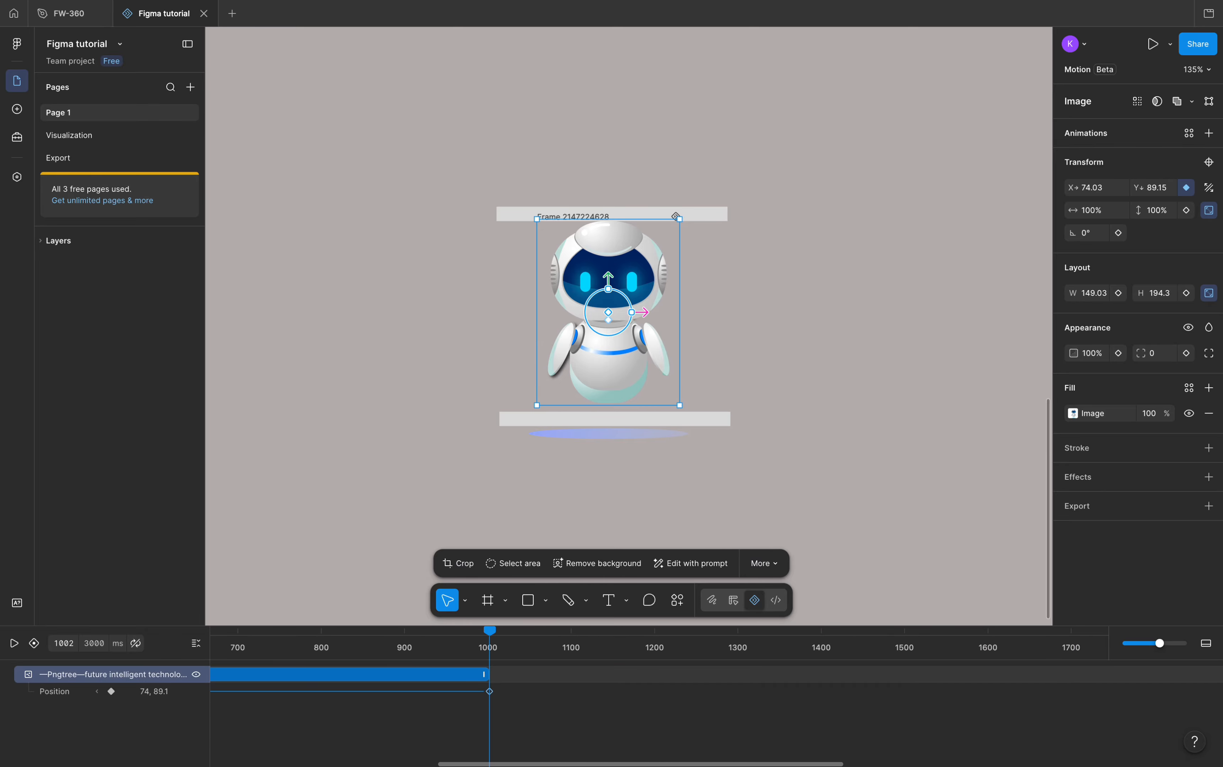
scroll(645, 711, "right", 4)
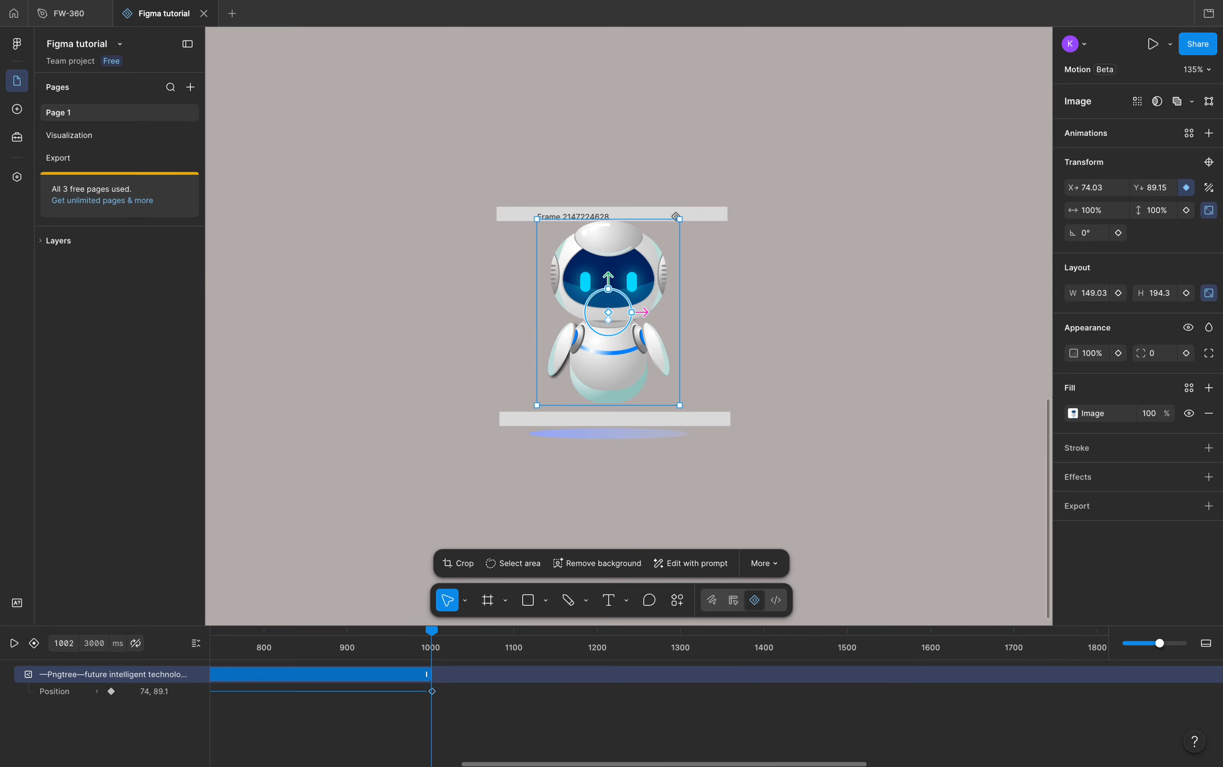
scroll(645, 710, "right", 4)
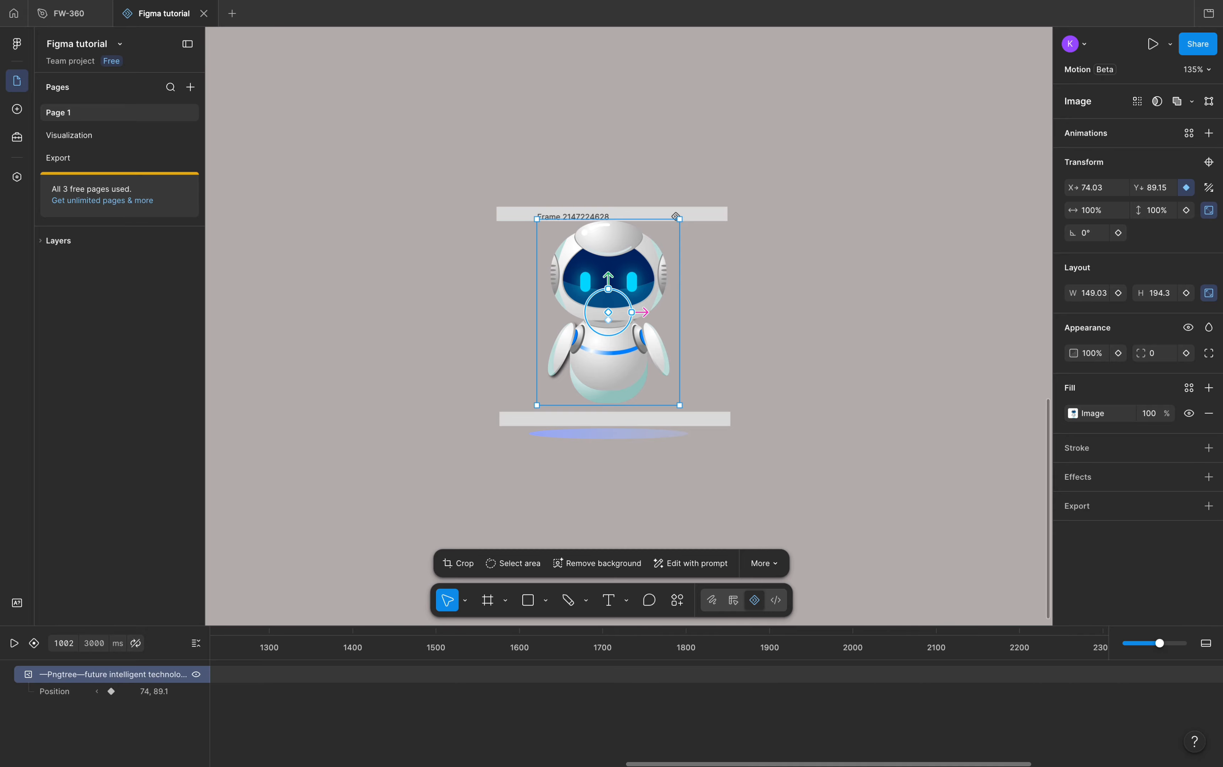
scroll(645, 711, "right", 2)
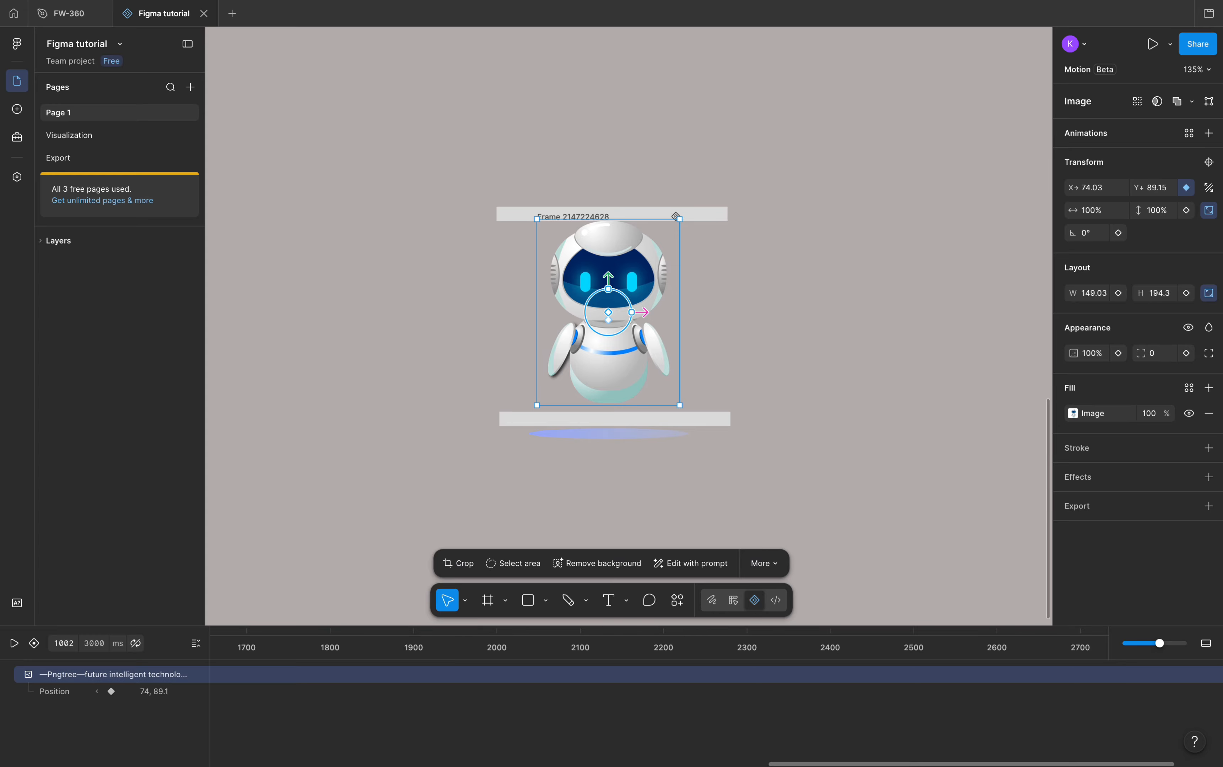
scroll(644, 710, "left", 2)
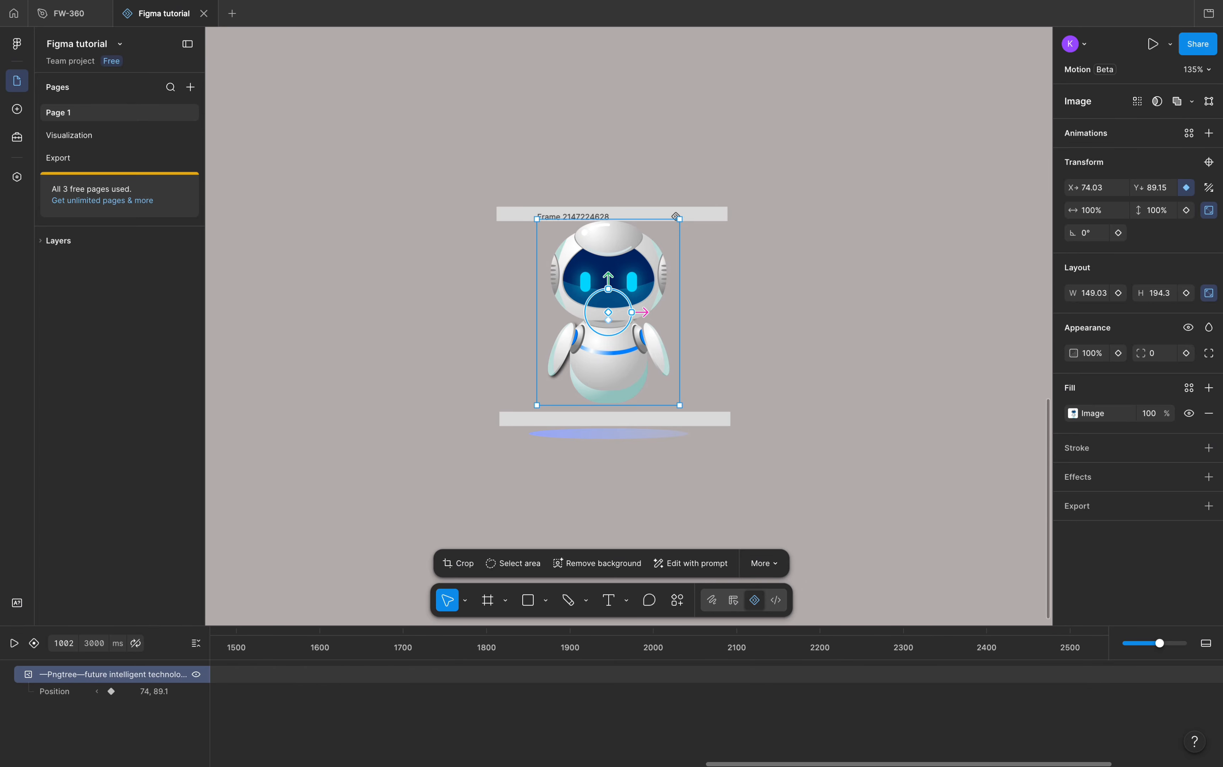
scroll(645, 710, "right", 1)
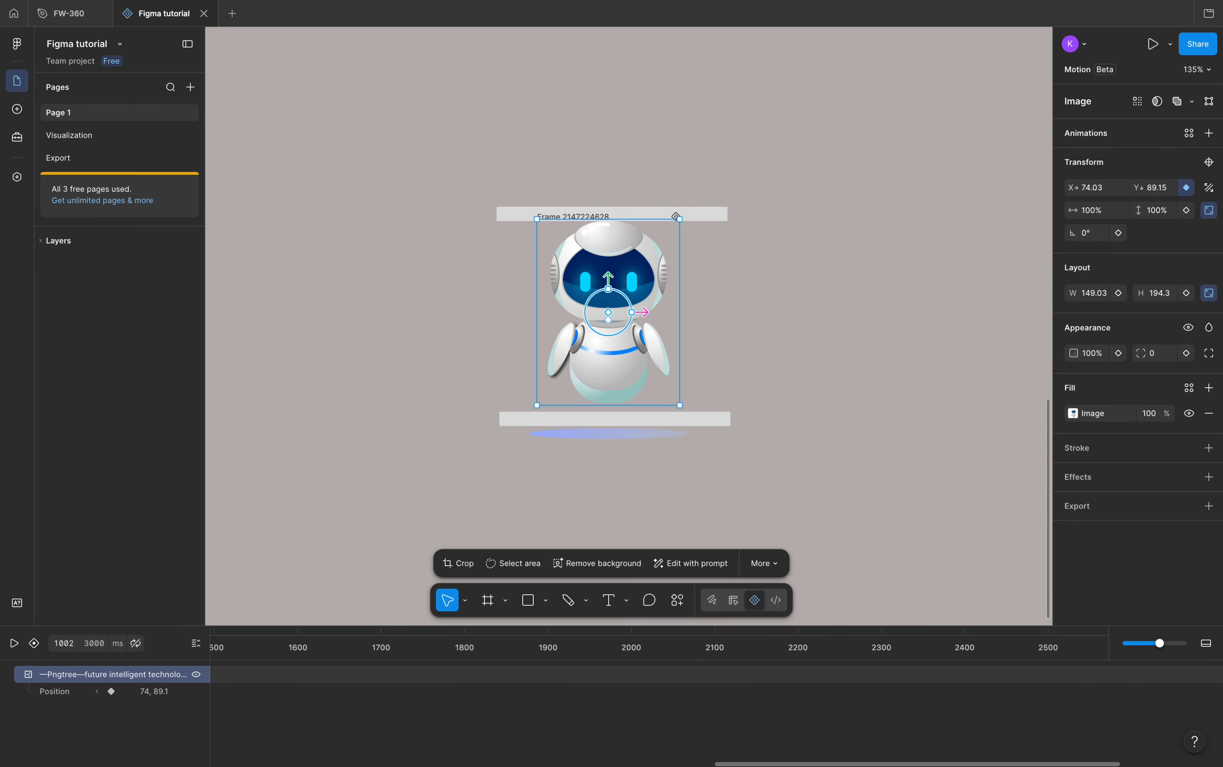
key("Escape")
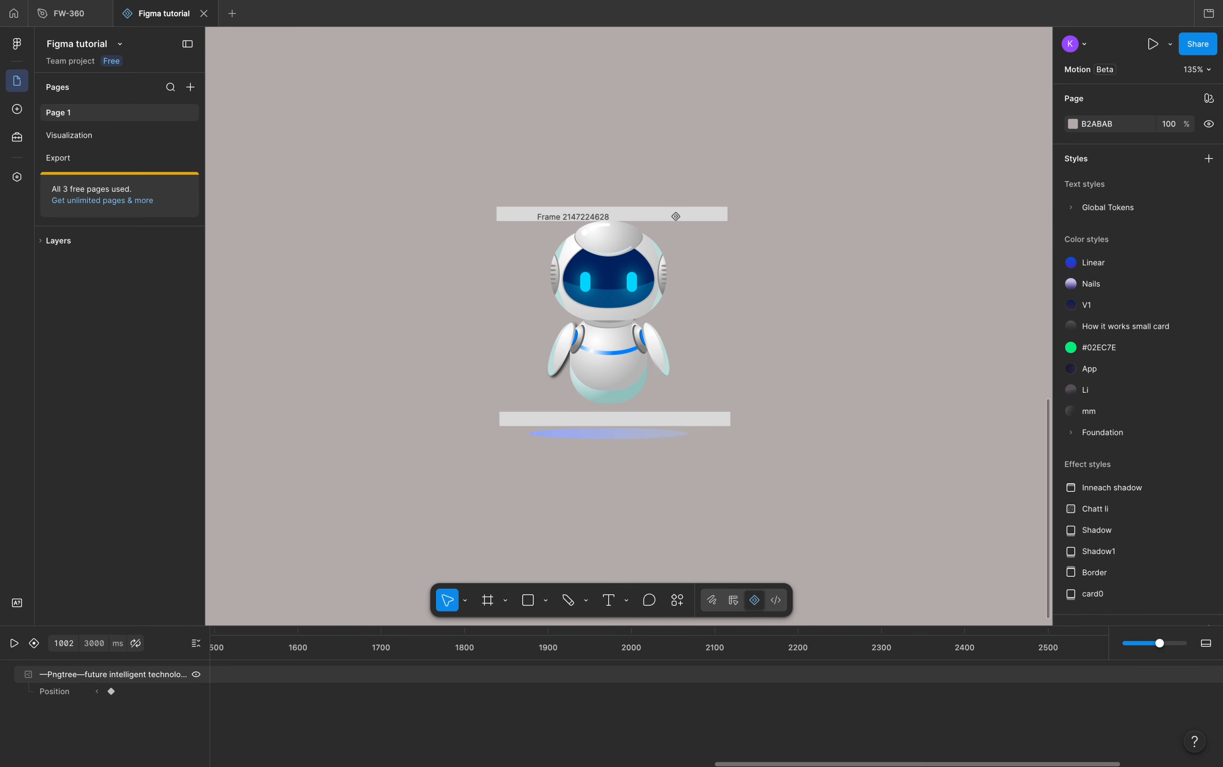
left_click(607, 312)
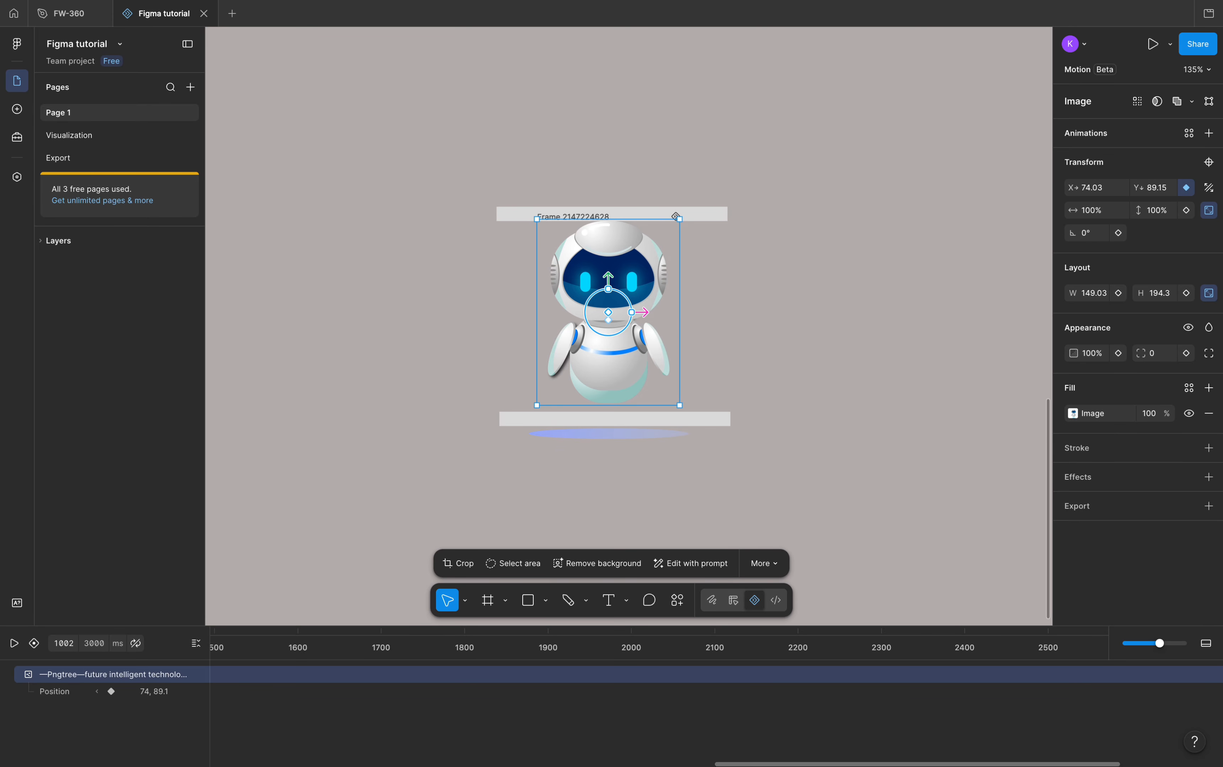
left_click(632, 641)
Step: Move the robot image straight down to Y 98.15 at 2000 ms so its base touches the rectangle below
scroll(622, 357, "up", 5)
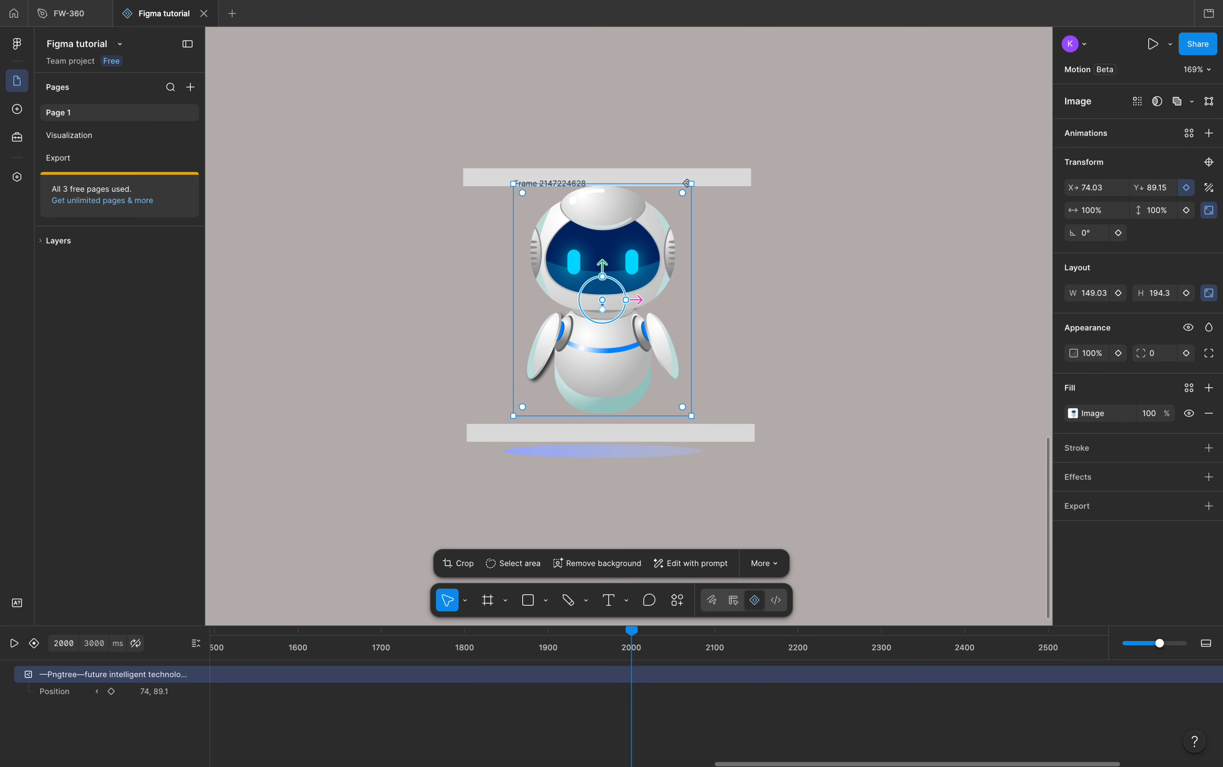
scroll(634, 457, "up", 10)
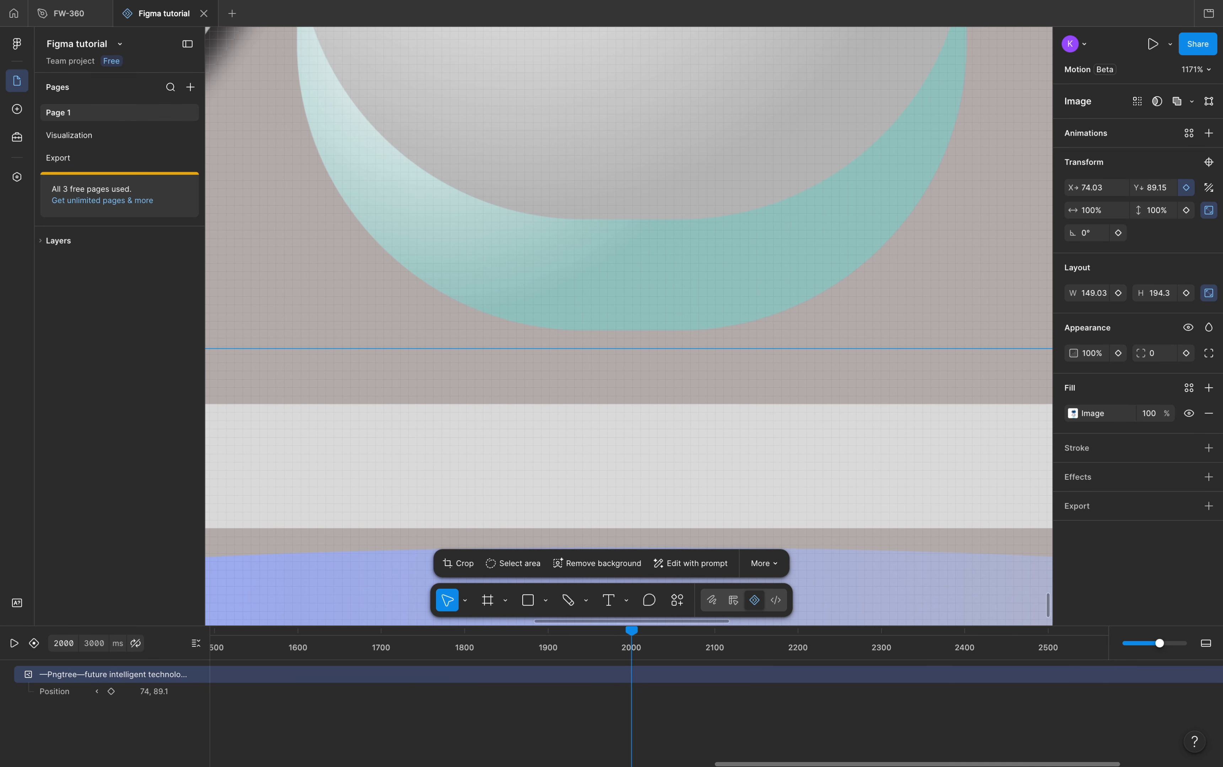
key("Down")
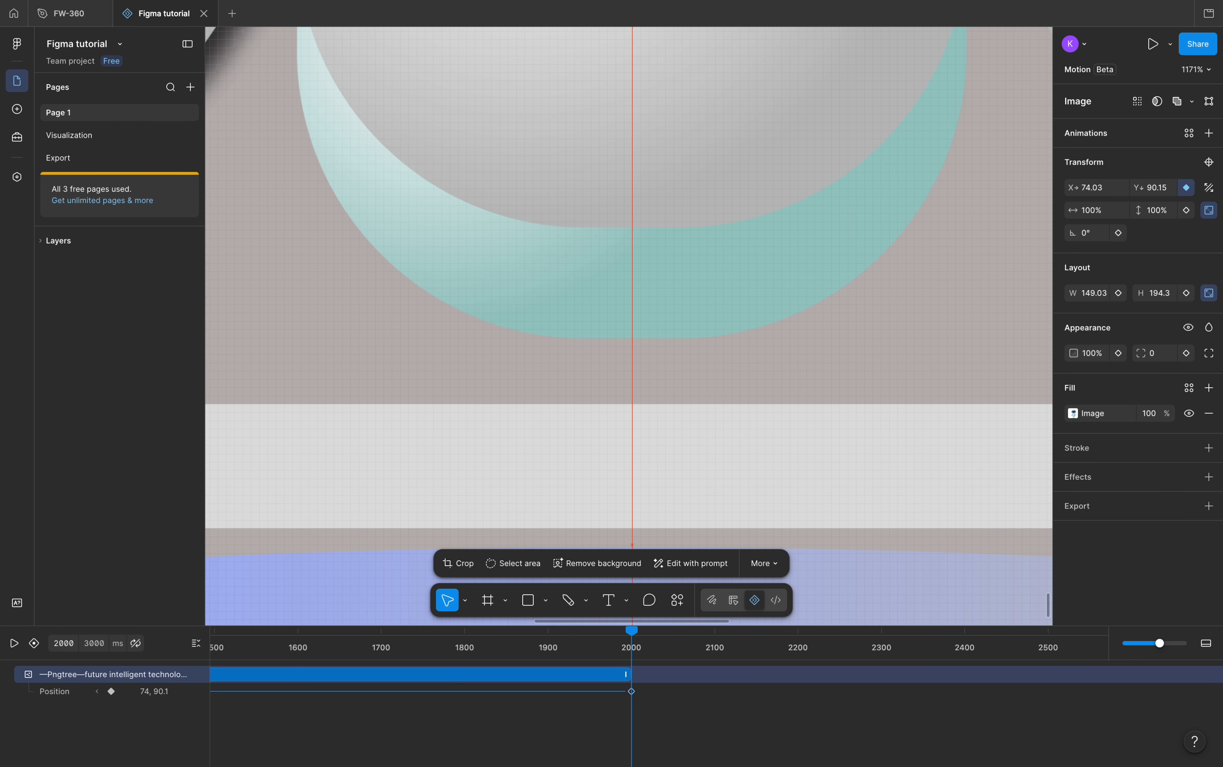
key("Down")
key("Down")
key("Down")
key("Down")
key("Down")
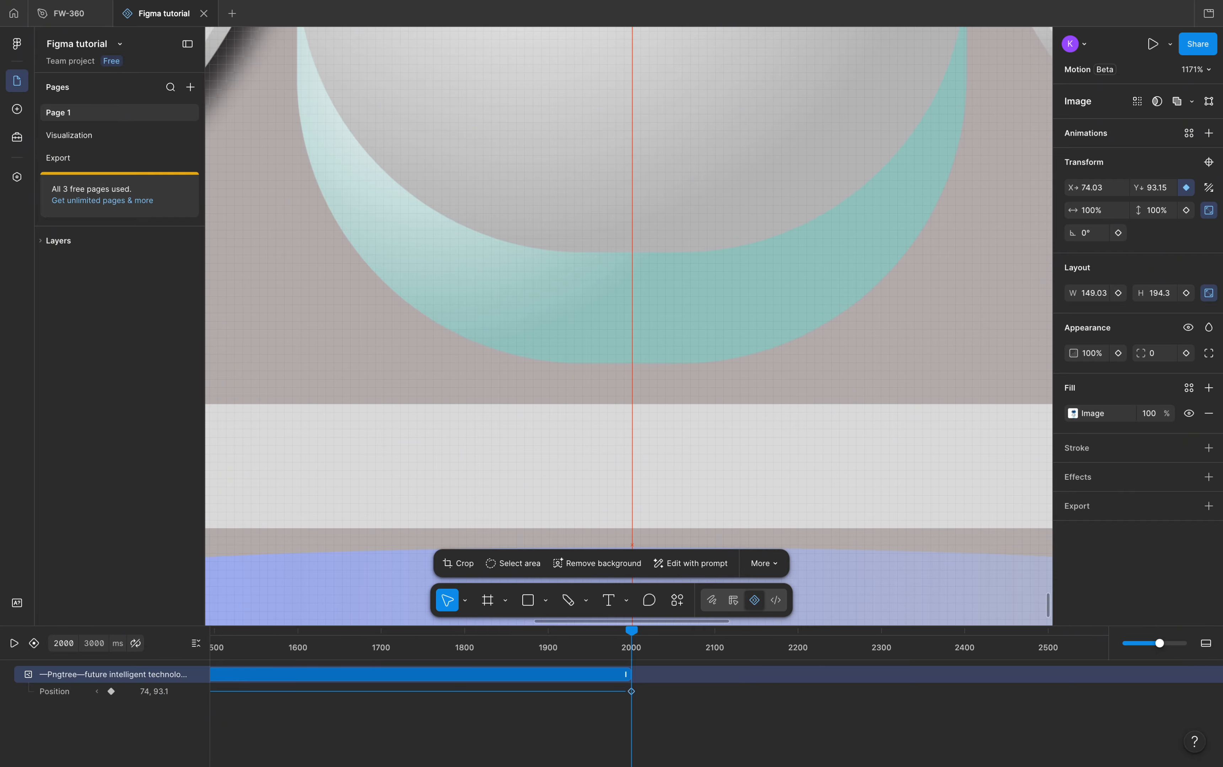
key("Down")
key("Down")
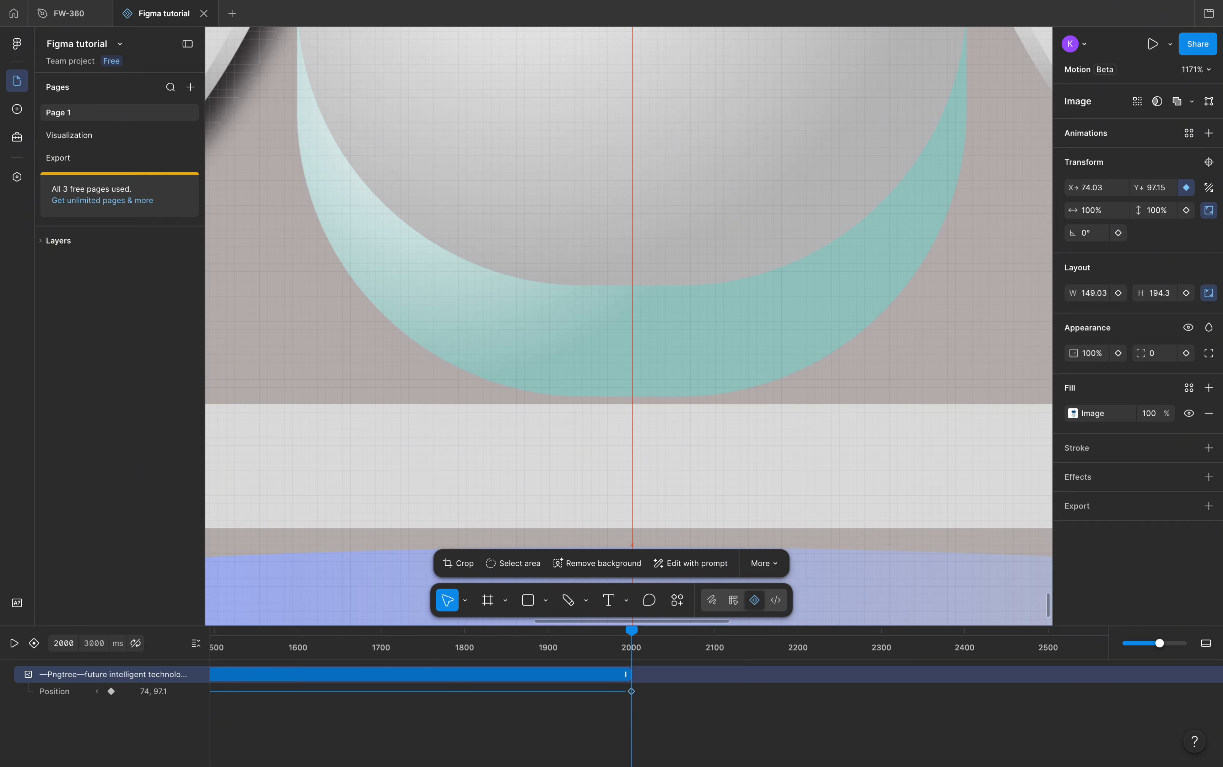
key("Down")
scroll(629, 399, "up", 5)
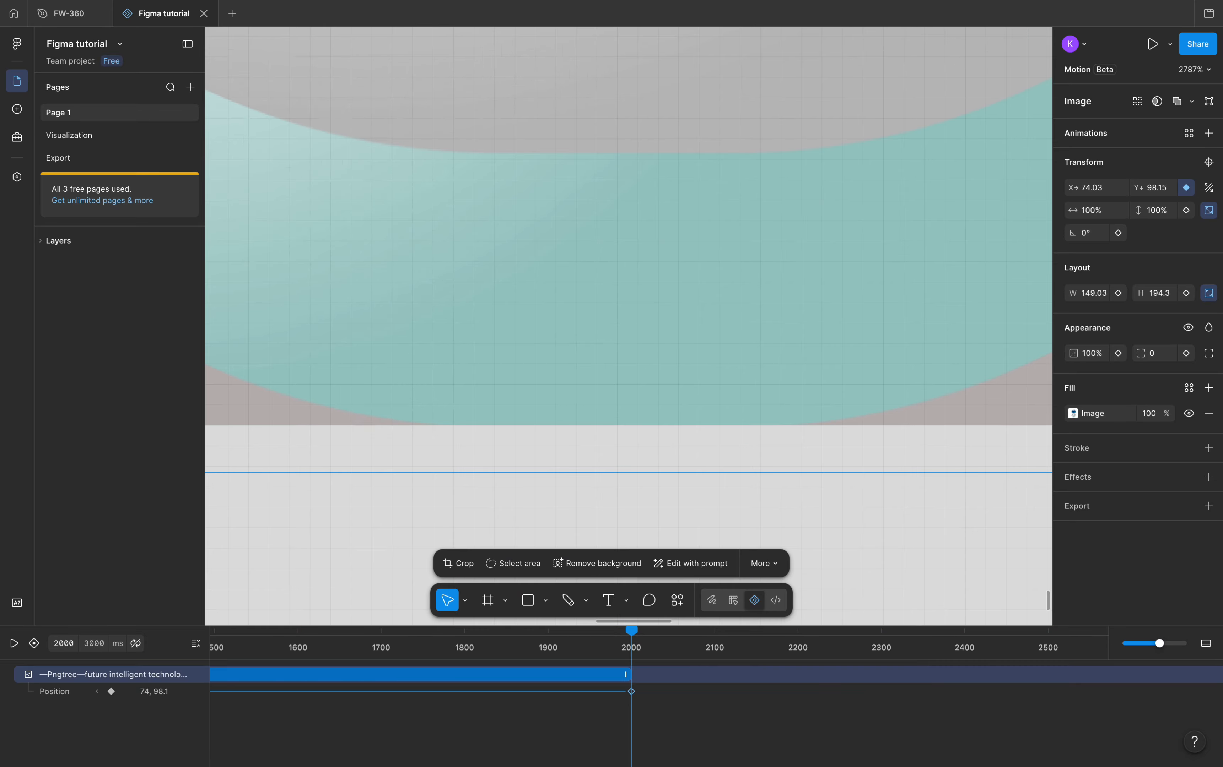
scroll(629, 399, "down", 15)
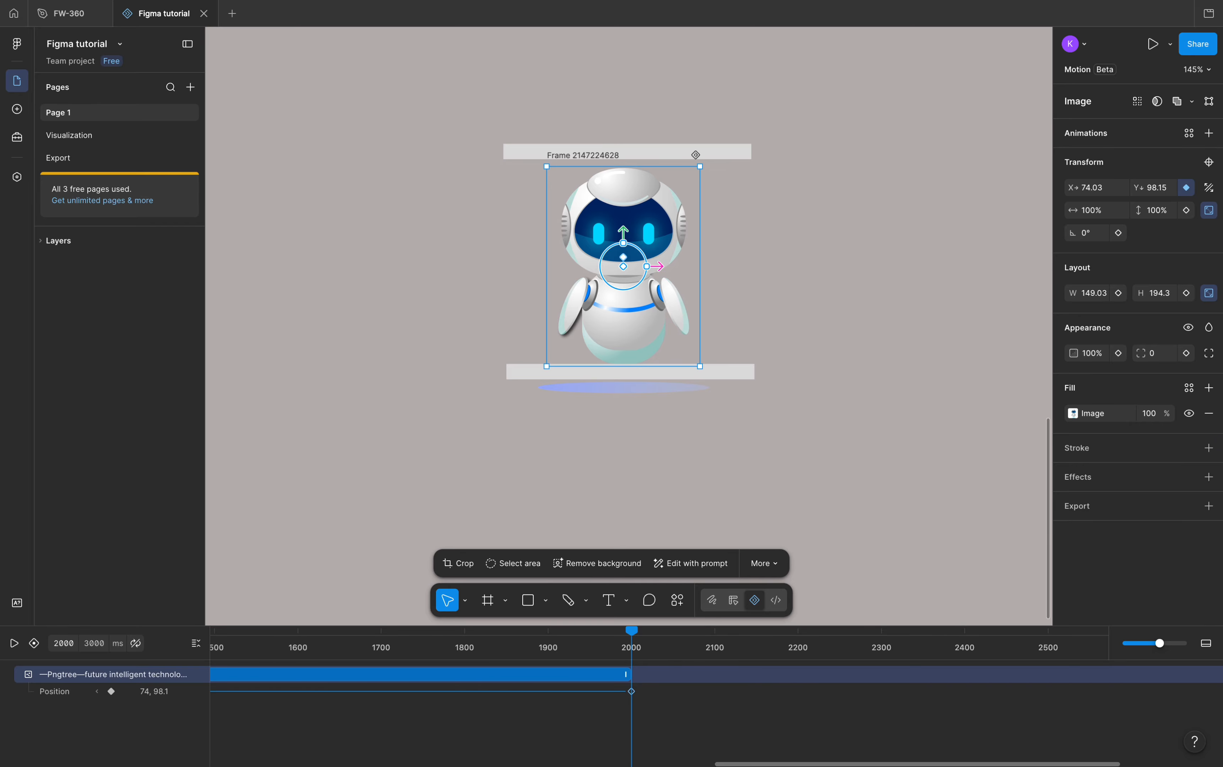
Step: Examine the robot's position keyframes along the timeline from 0 ms to beyond 2000 ms
scroll(634, 701, "left", 10)
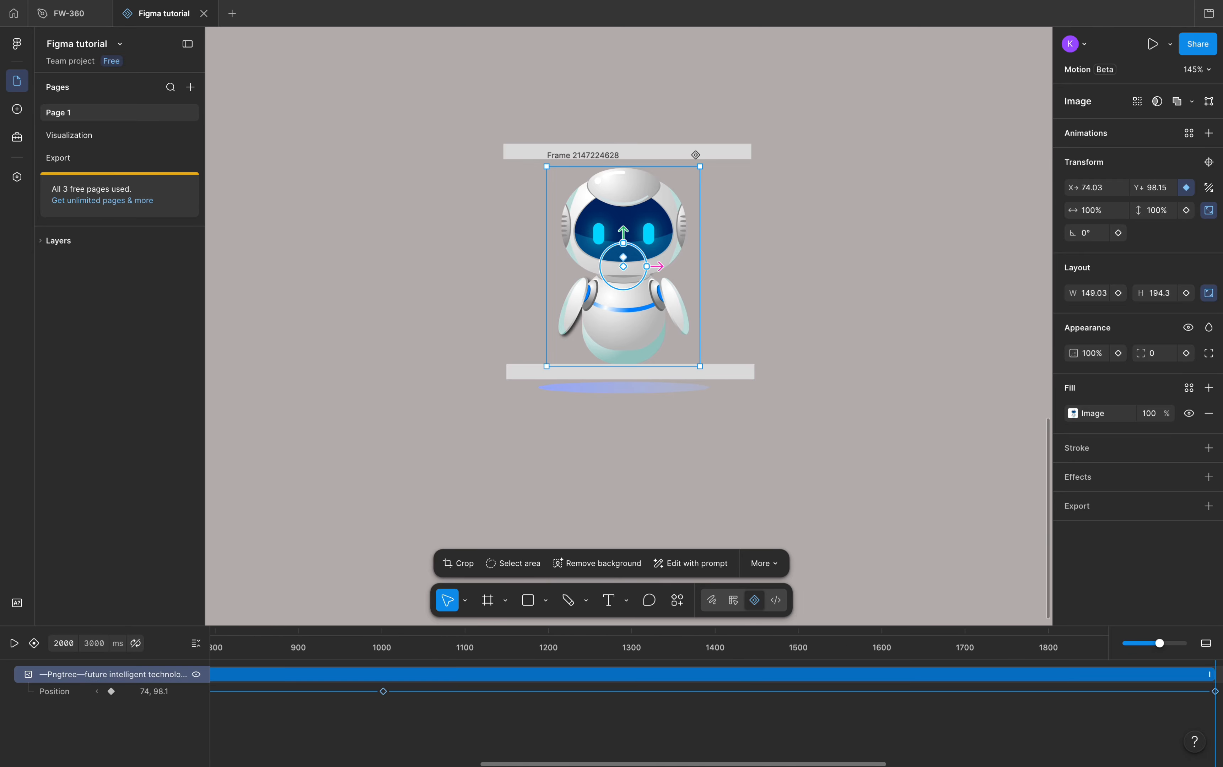
scroll(527, 693, "left", 10)
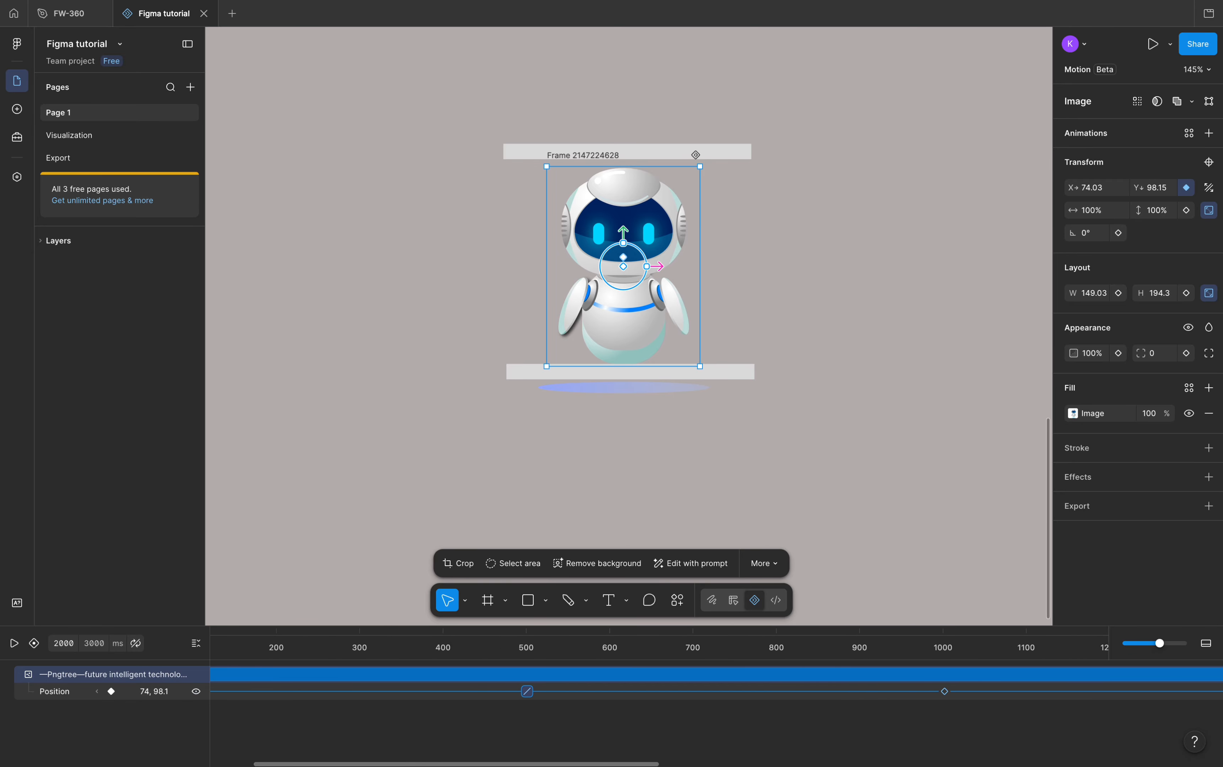
scroll(528, 693, "left", 3)
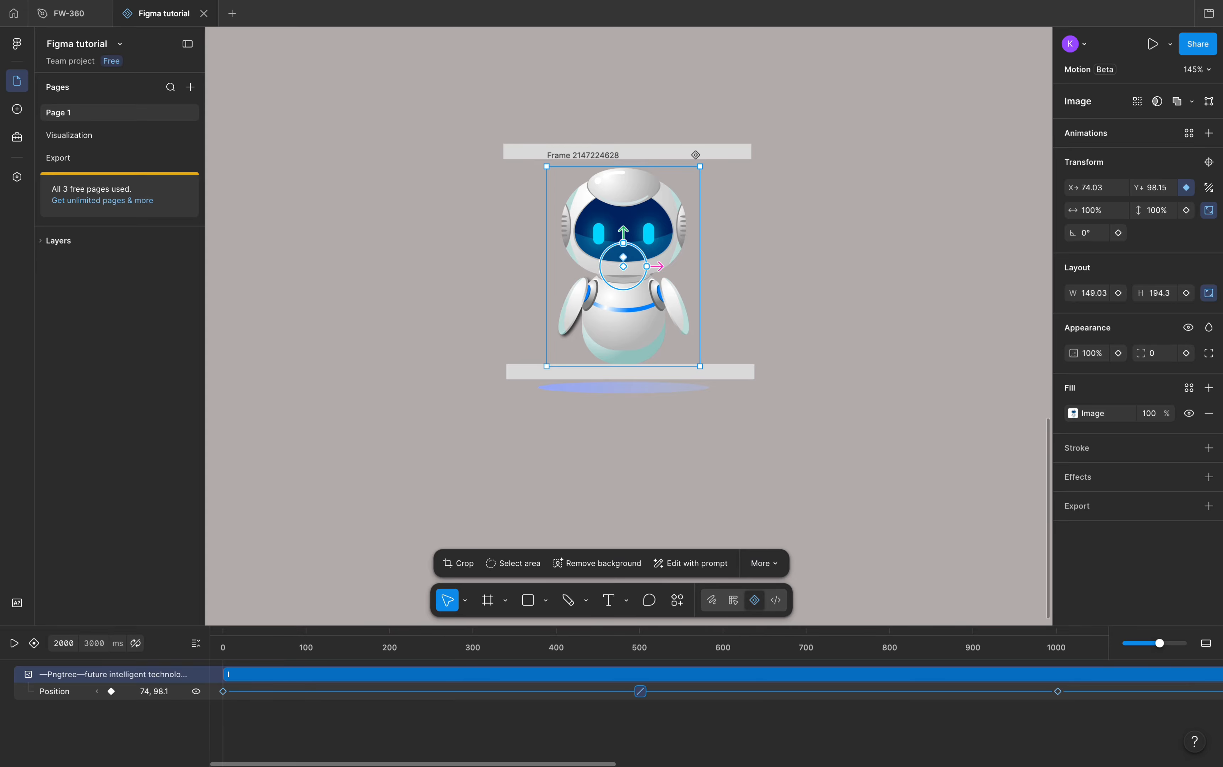
scroll(634, 693, "right", 10)
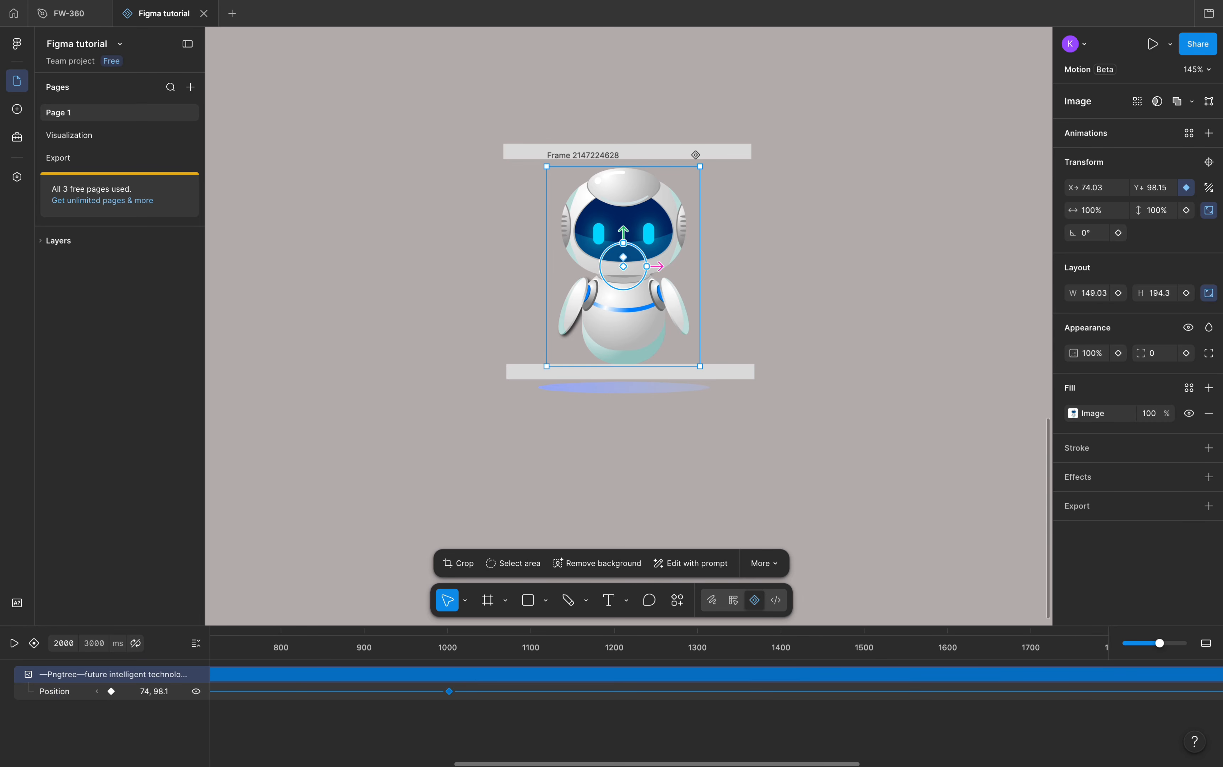
scroll(659, 693, "right", 8)
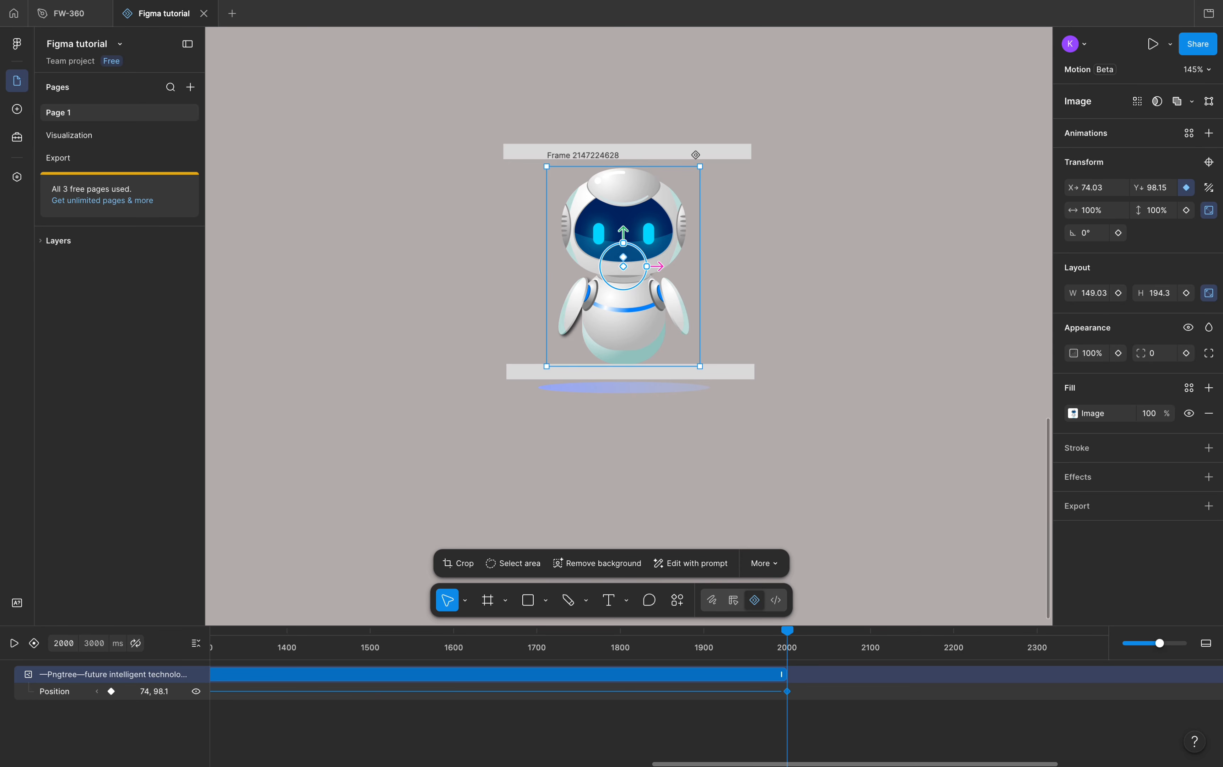
scroll(629, 371, "right", 3)
scroll(629, 372, "up", 2)
scroll(629, 324, "left", 4)
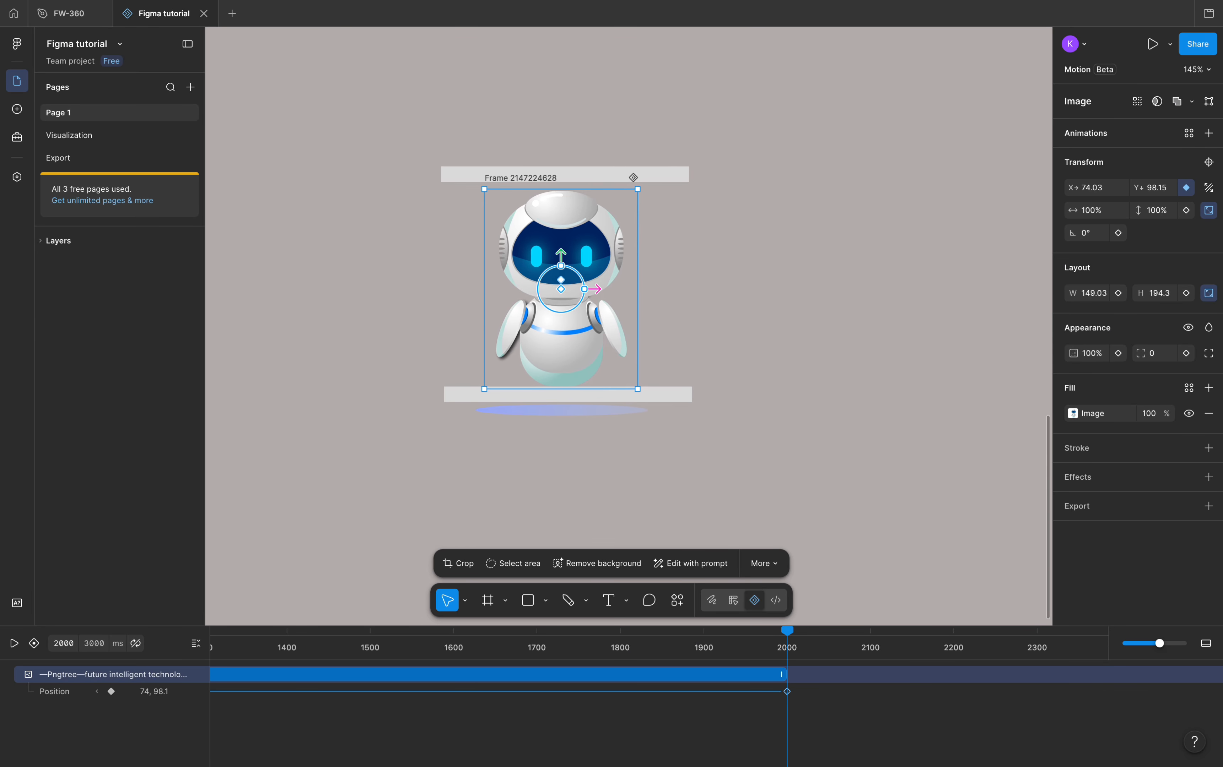
scroll(659, 693, "right", 1)
scroll(660, 693, "right", 6)
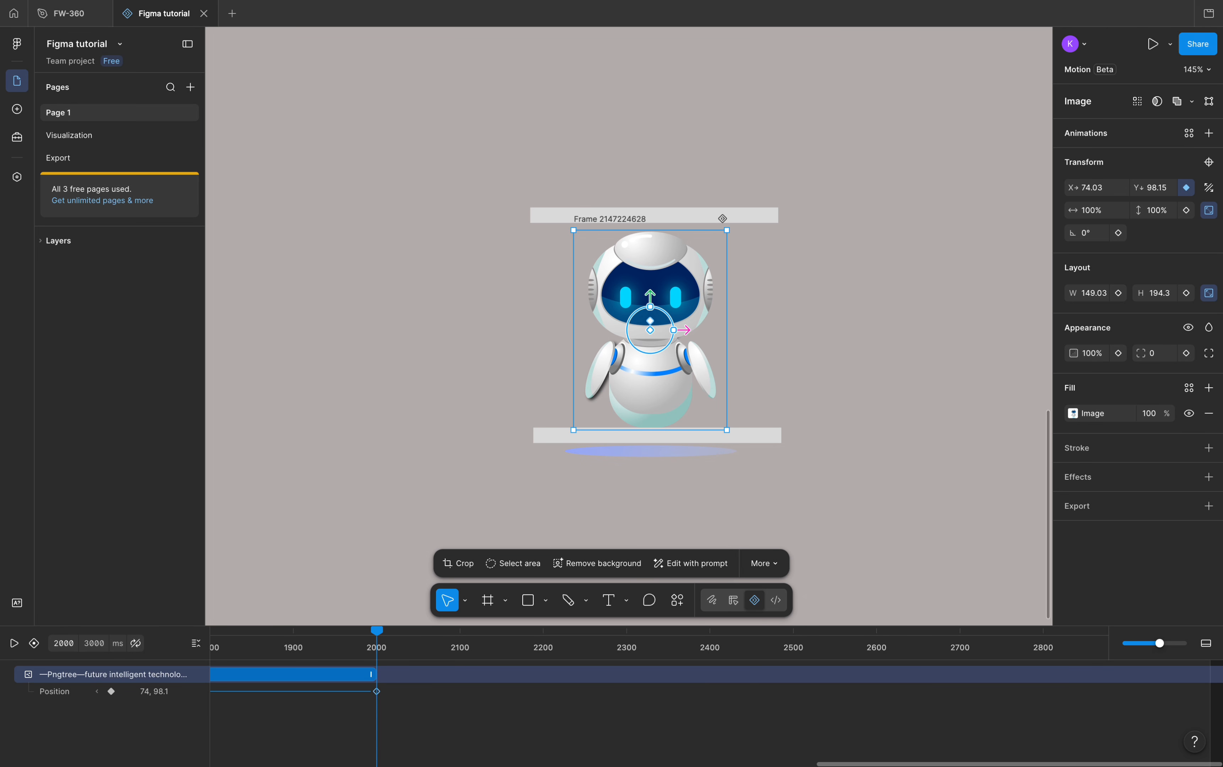
Step: Bring the playhead to 3000 ms and set the timeline duration to 3500 ms
key("space")
left_click(94, 643)
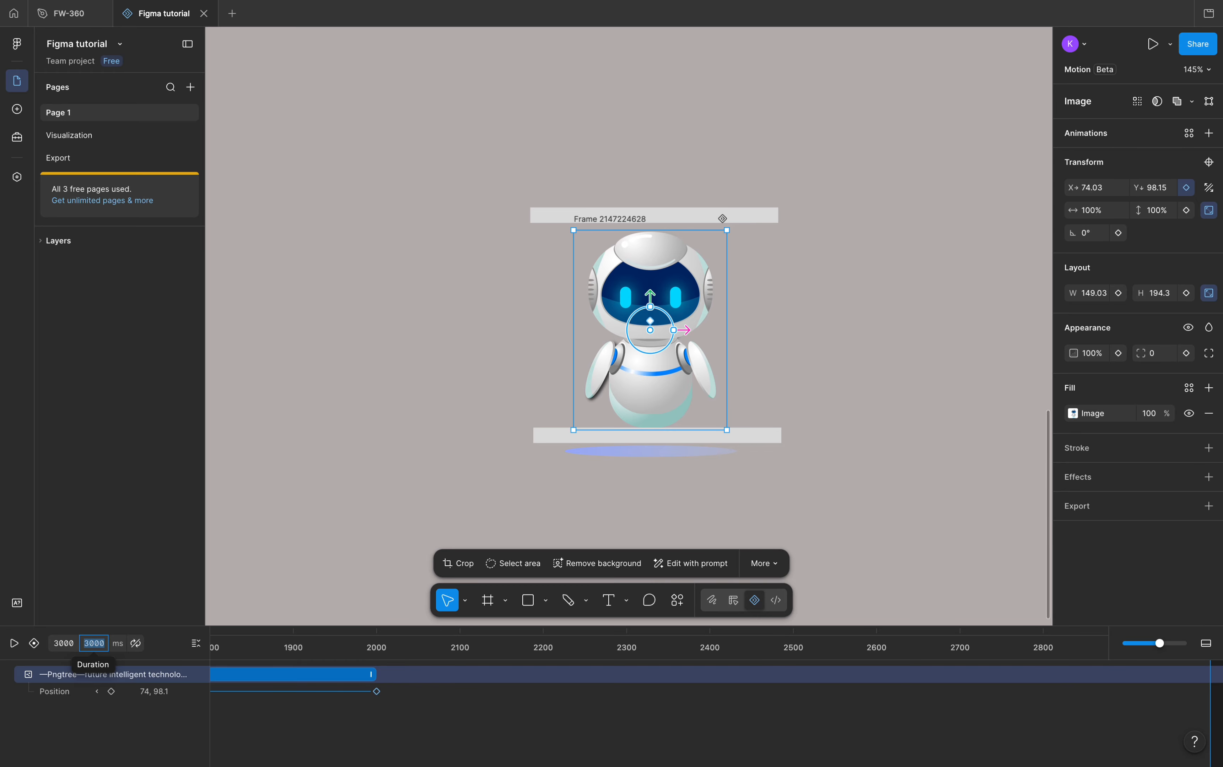
type("3500")
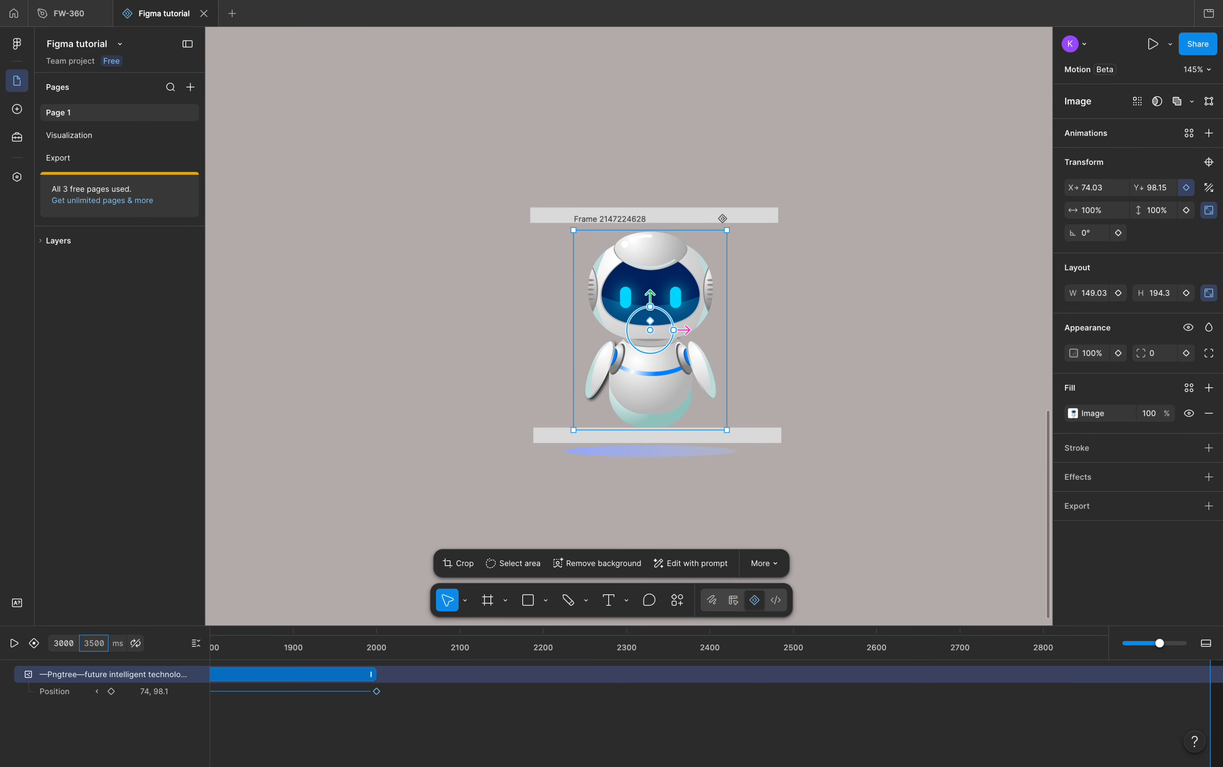
key("Return")
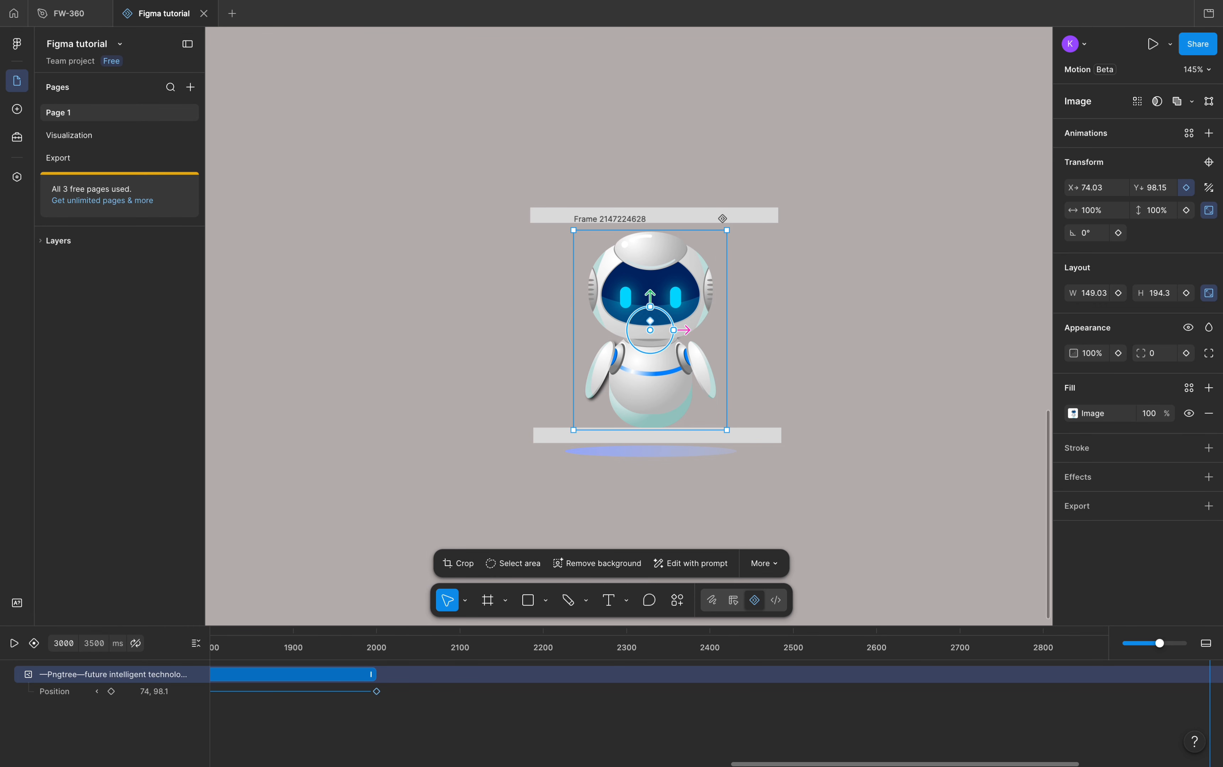
Step: Move the robot image straight up to Y 89.15 at 3000 ms so its head touches the rectangle above
scroll(710, 705, "right", 8)
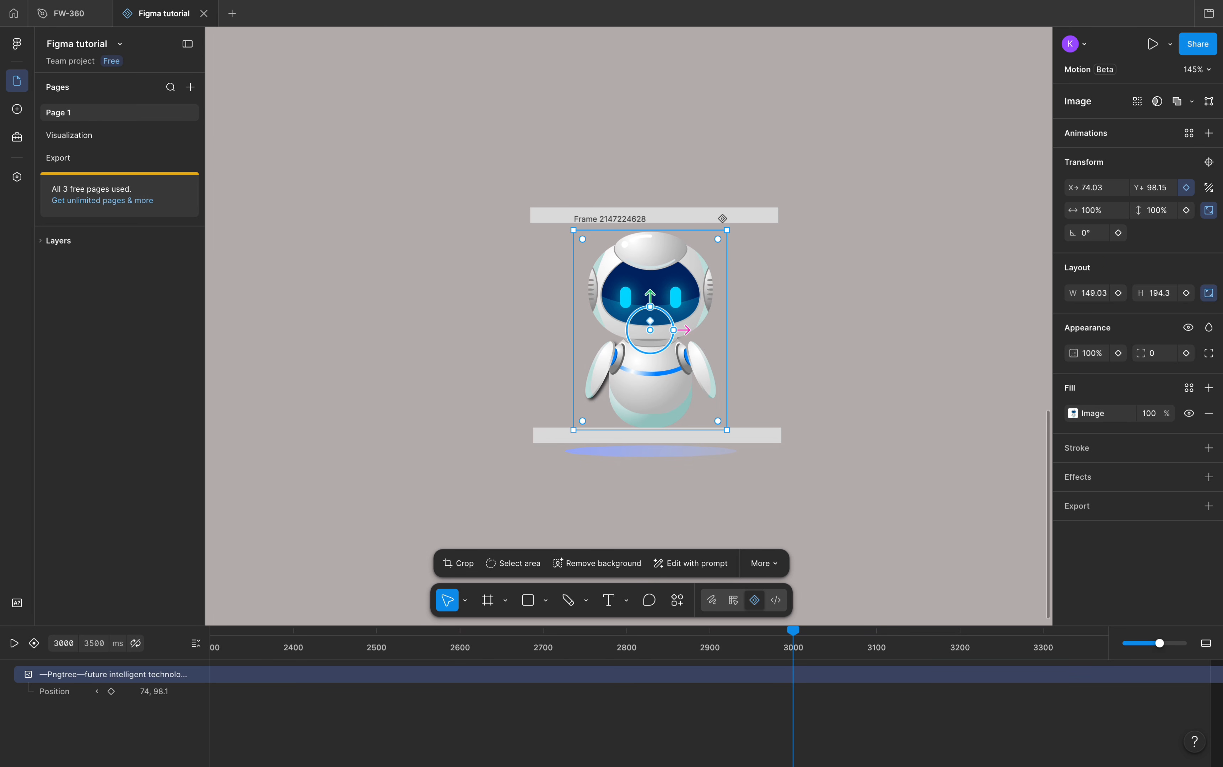
scroll(671, 290, "up", 3)
scroll(670, 290, "up", 3)
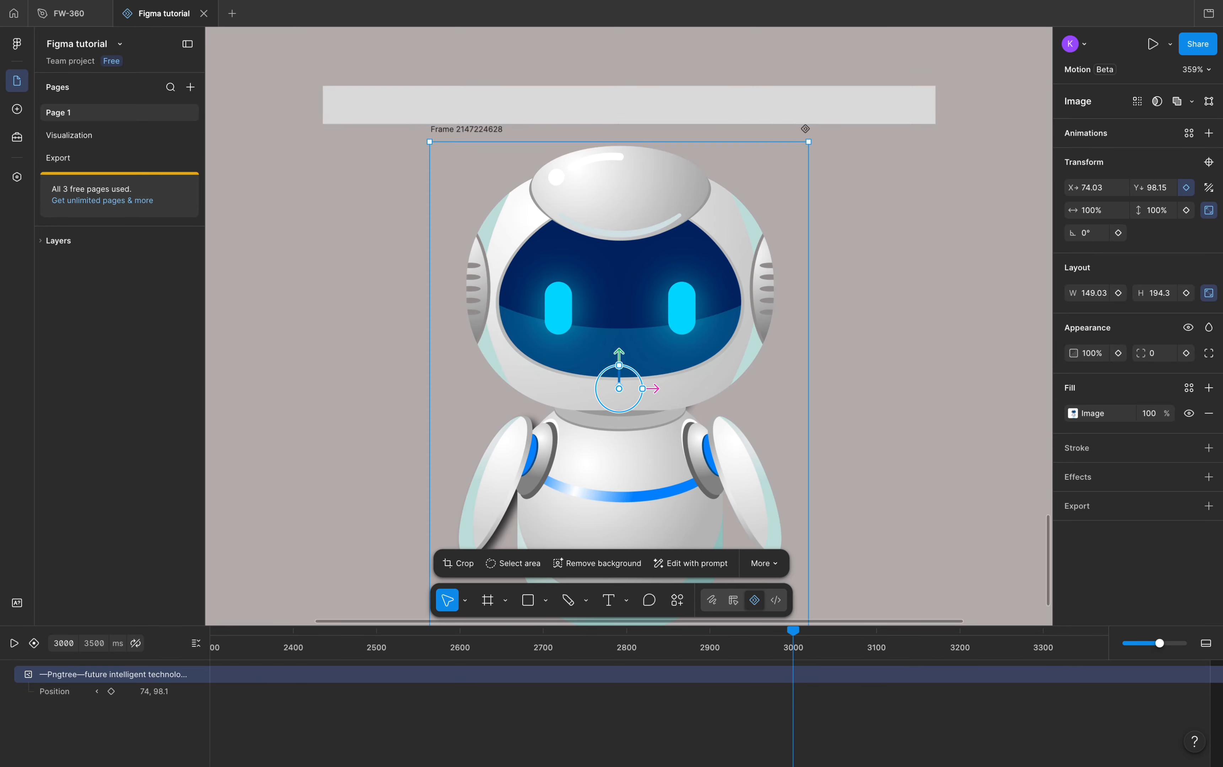
scroll(499, 87, "up", 2)
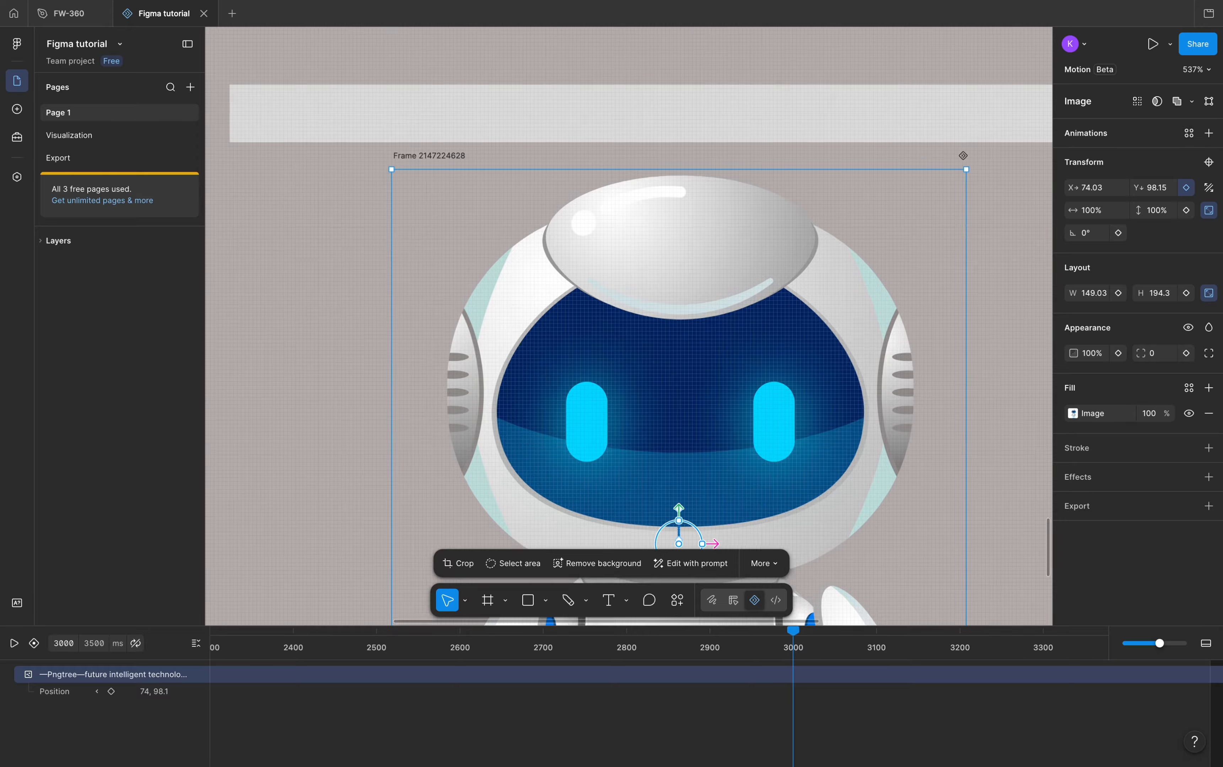
scroll(689, 154, "up", 2)
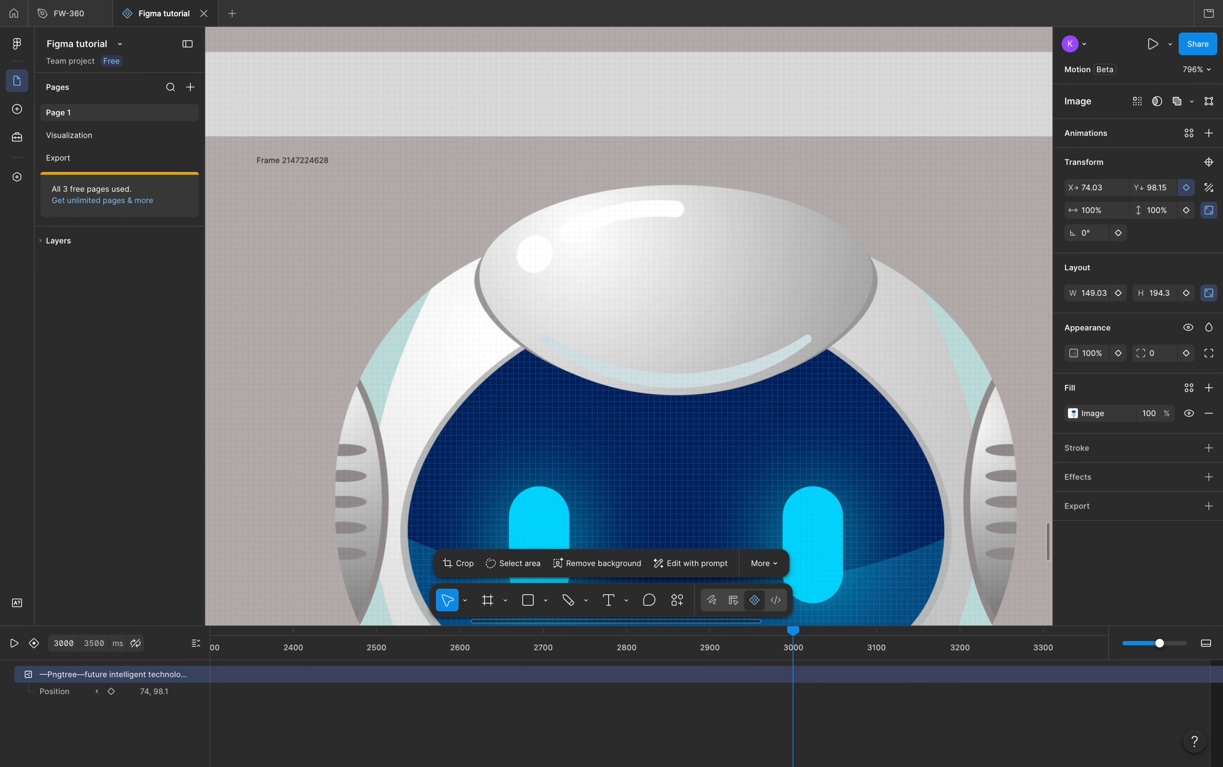
key("Up")
key("Up")
key("Up")
key("Up")
key("Up")
key("Up")
key("Up")
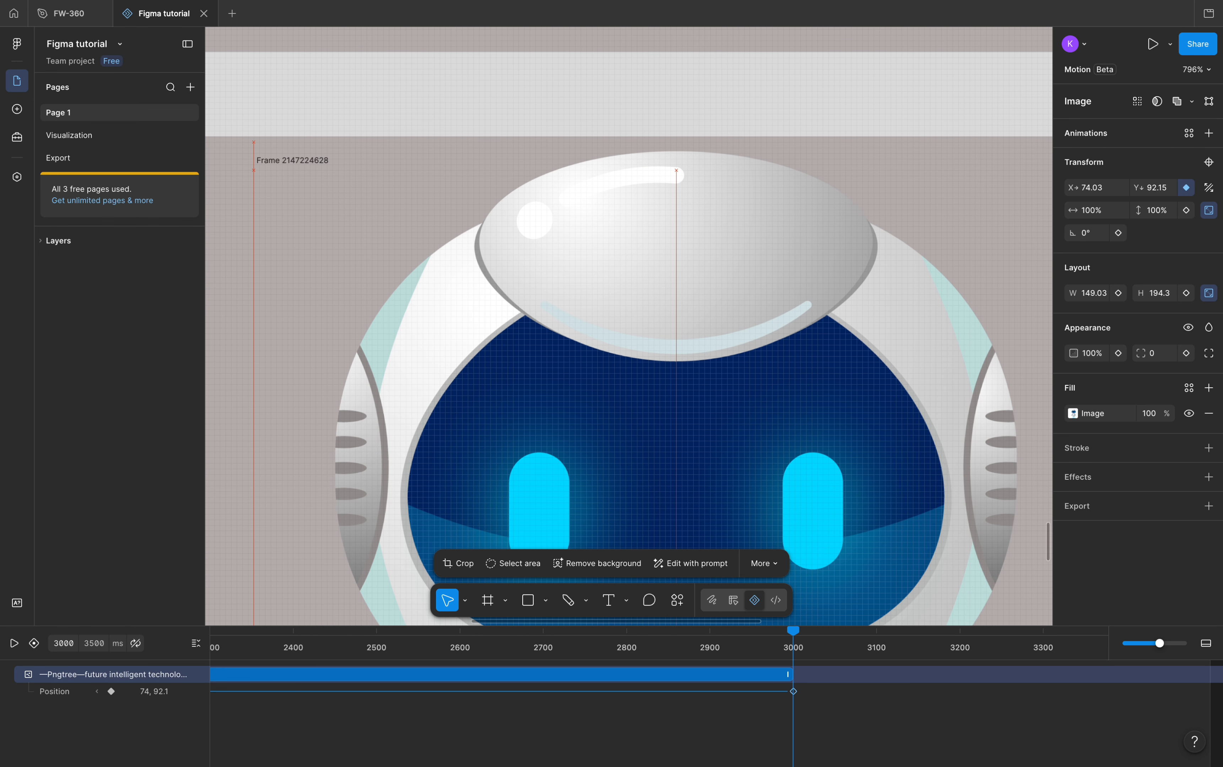
key("Up")
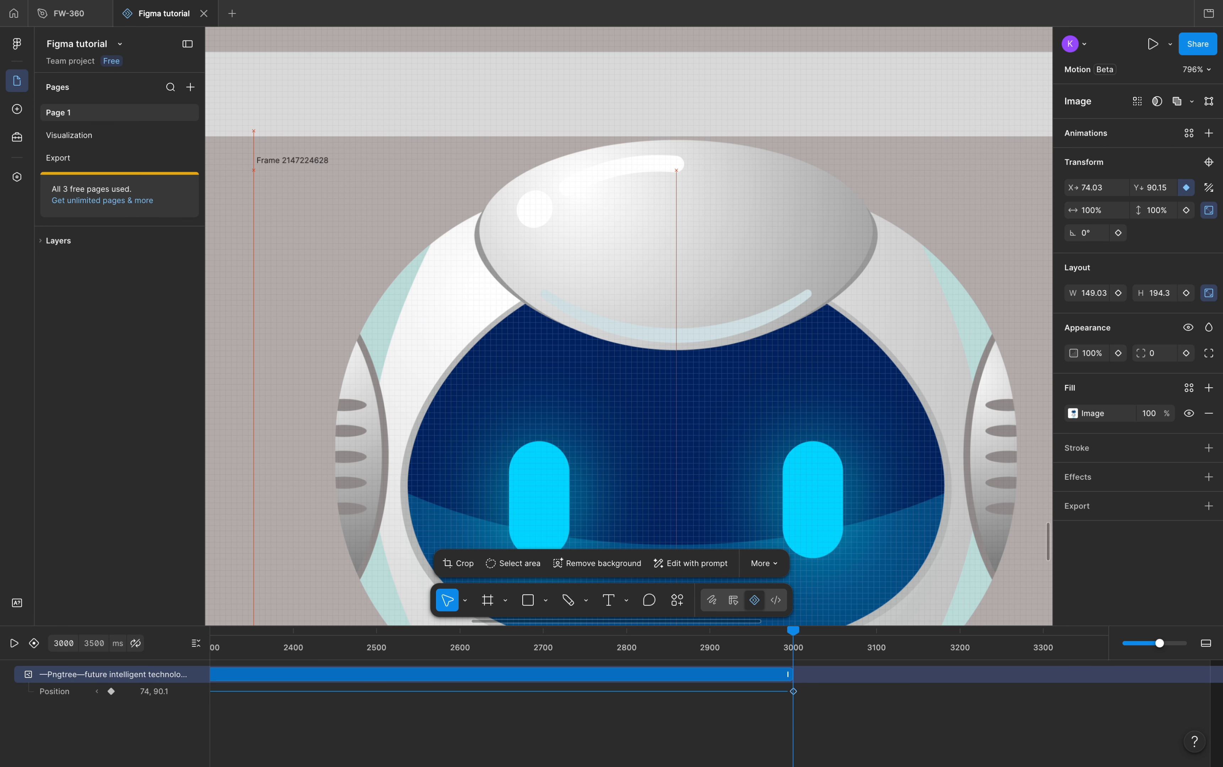
key("Up")
scroll(656, 204, "down", 5)
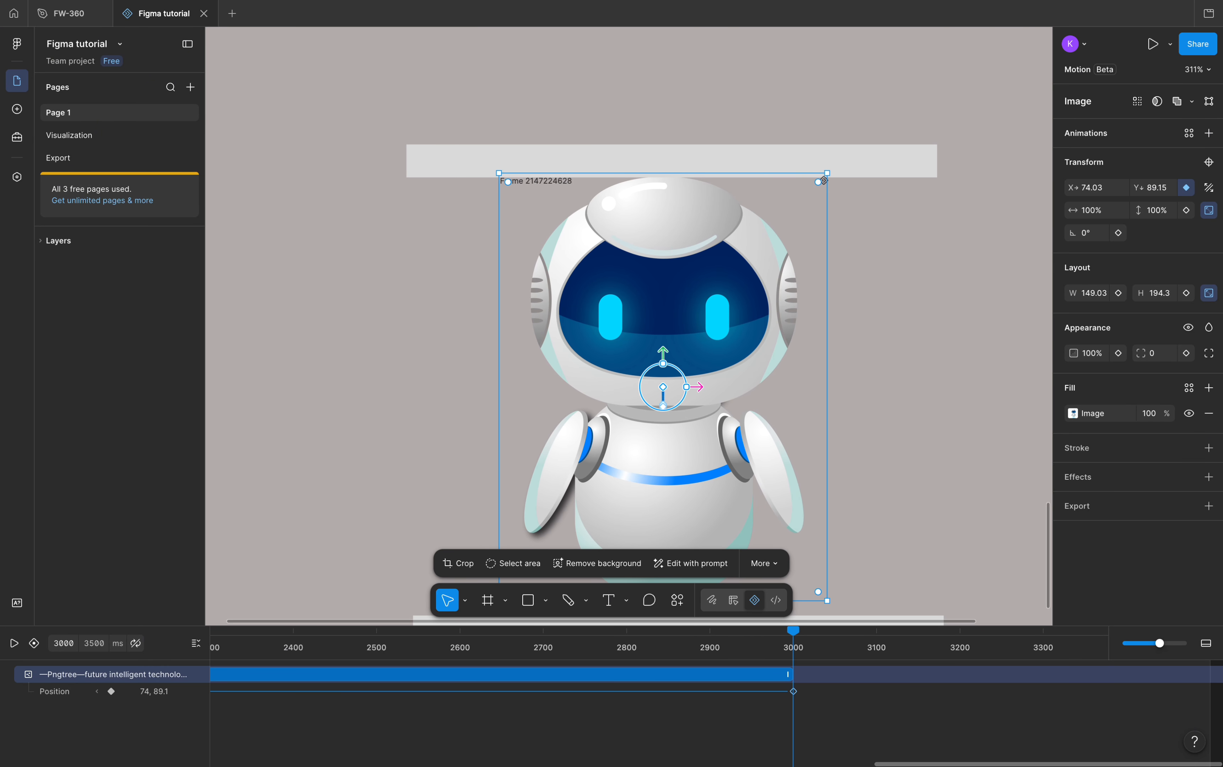
Step: Set the timeline duration to 3000 ms
scroll(716, 697, "left", 15)
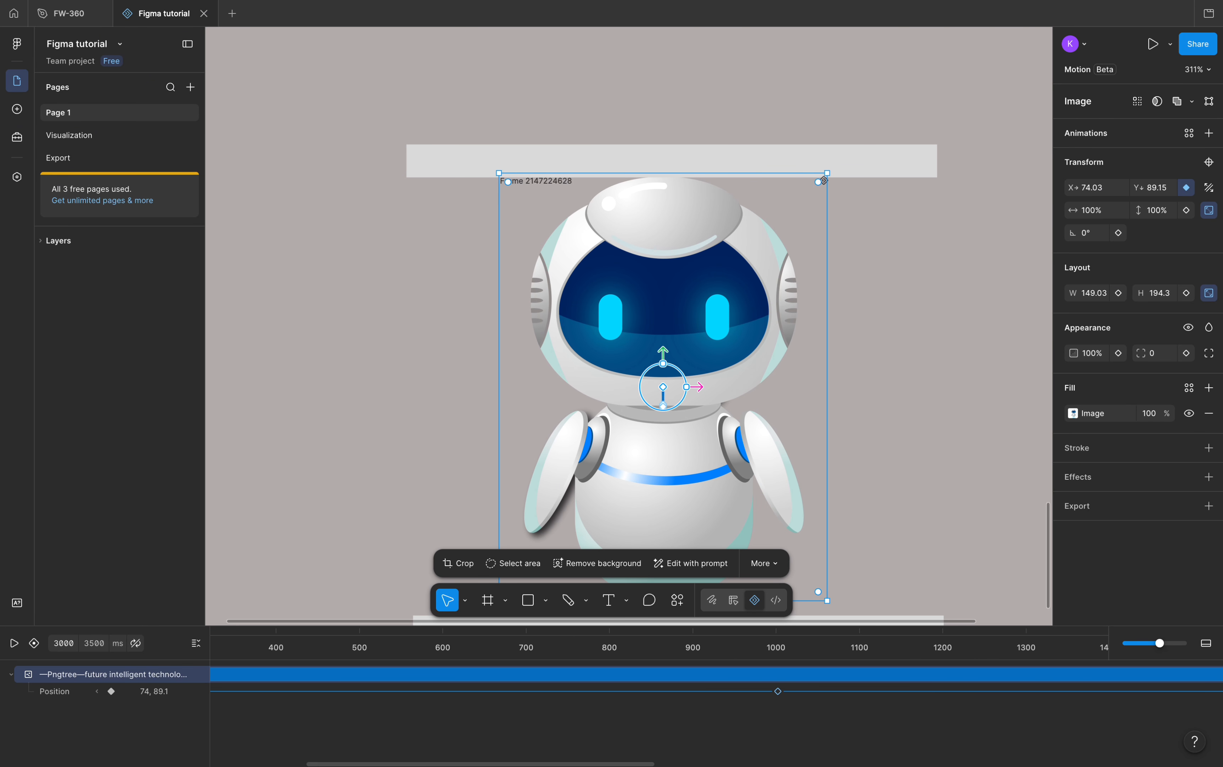
left_click(94, 643)
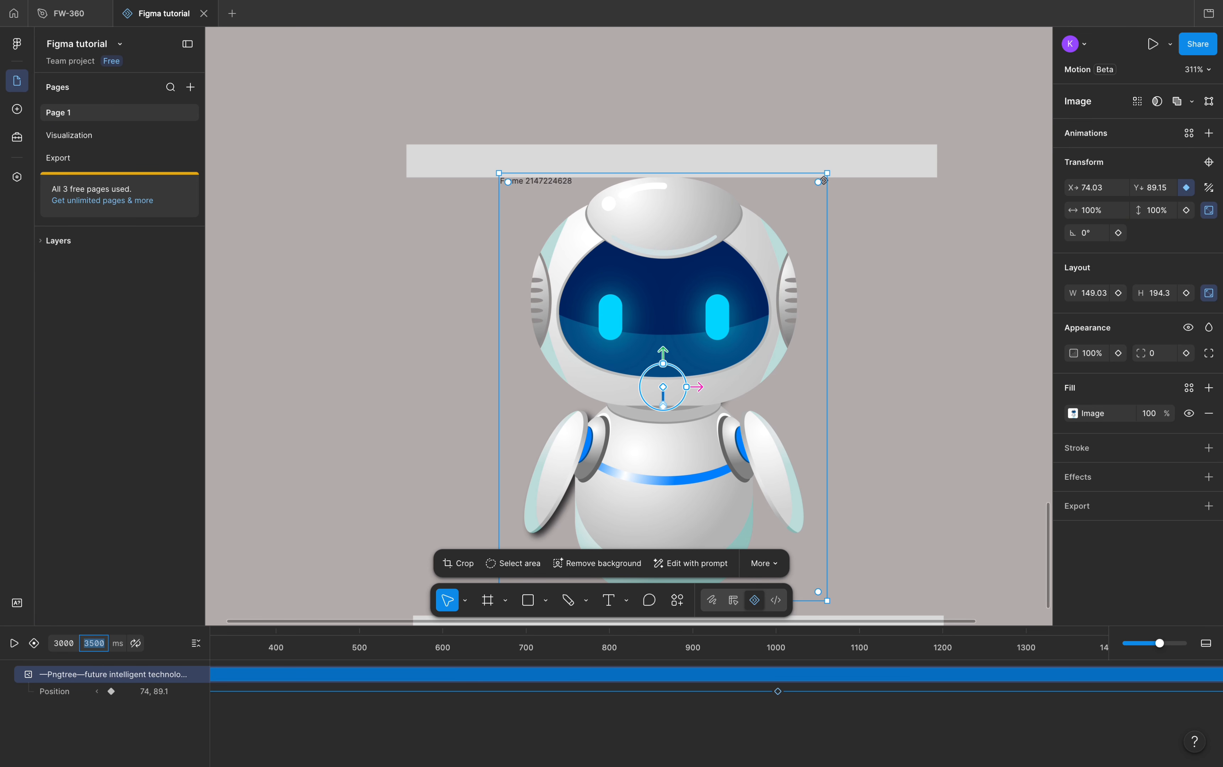
type("3000")
key("Return")
scroll(659, 680, "left", 5)
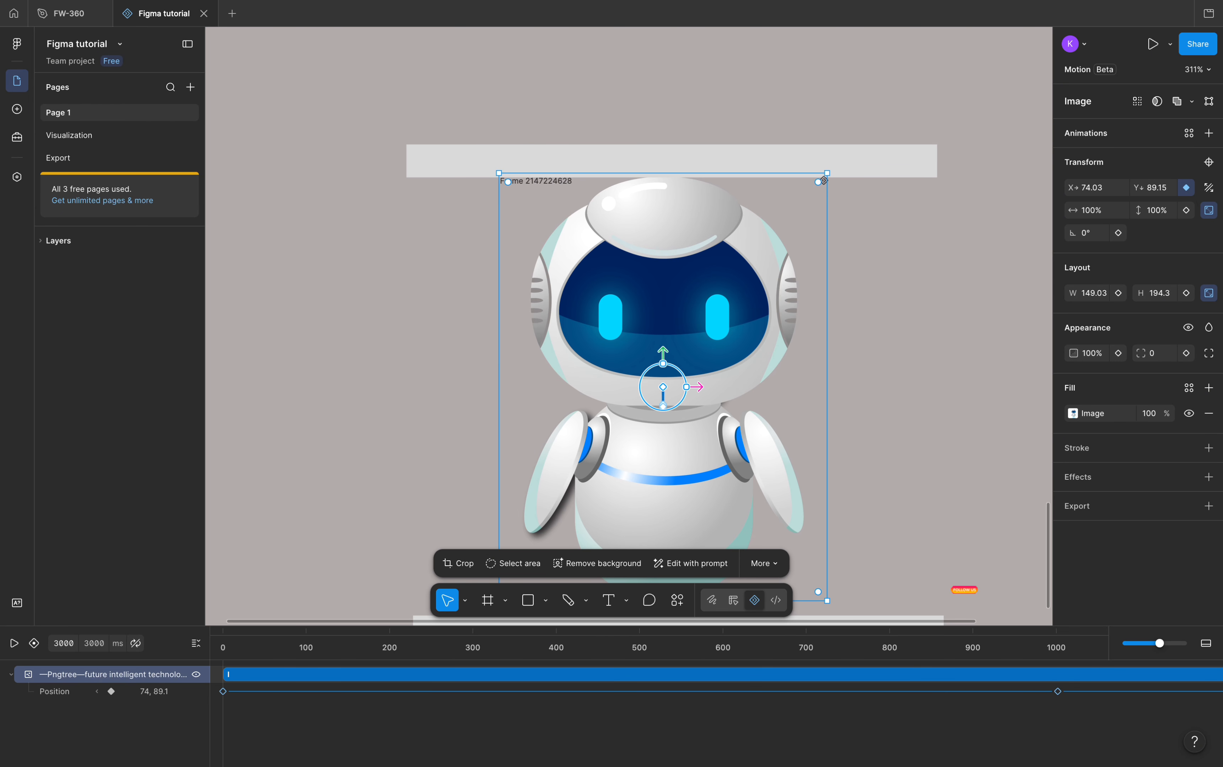
Step: Play the animation to review the robot's up-and-down movement between the two guide rectangles
left_click(14, 643)
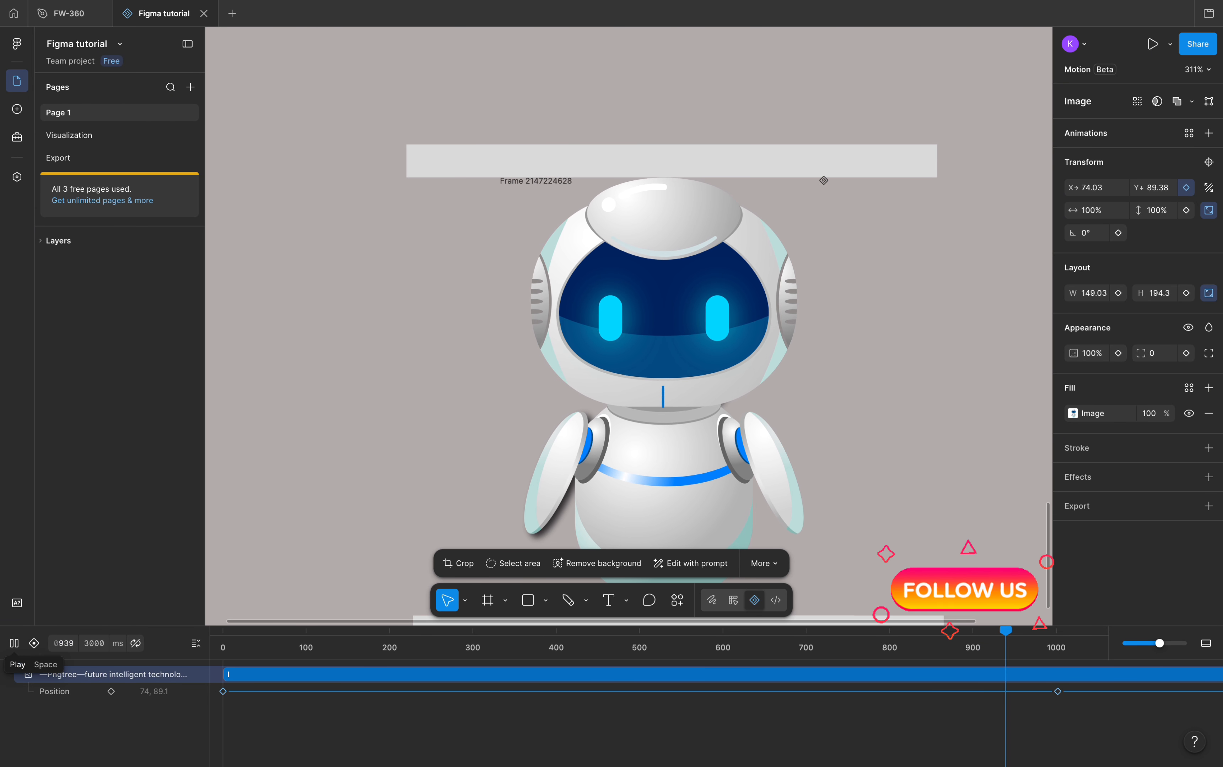
scroll(480, 310, "down", 4)
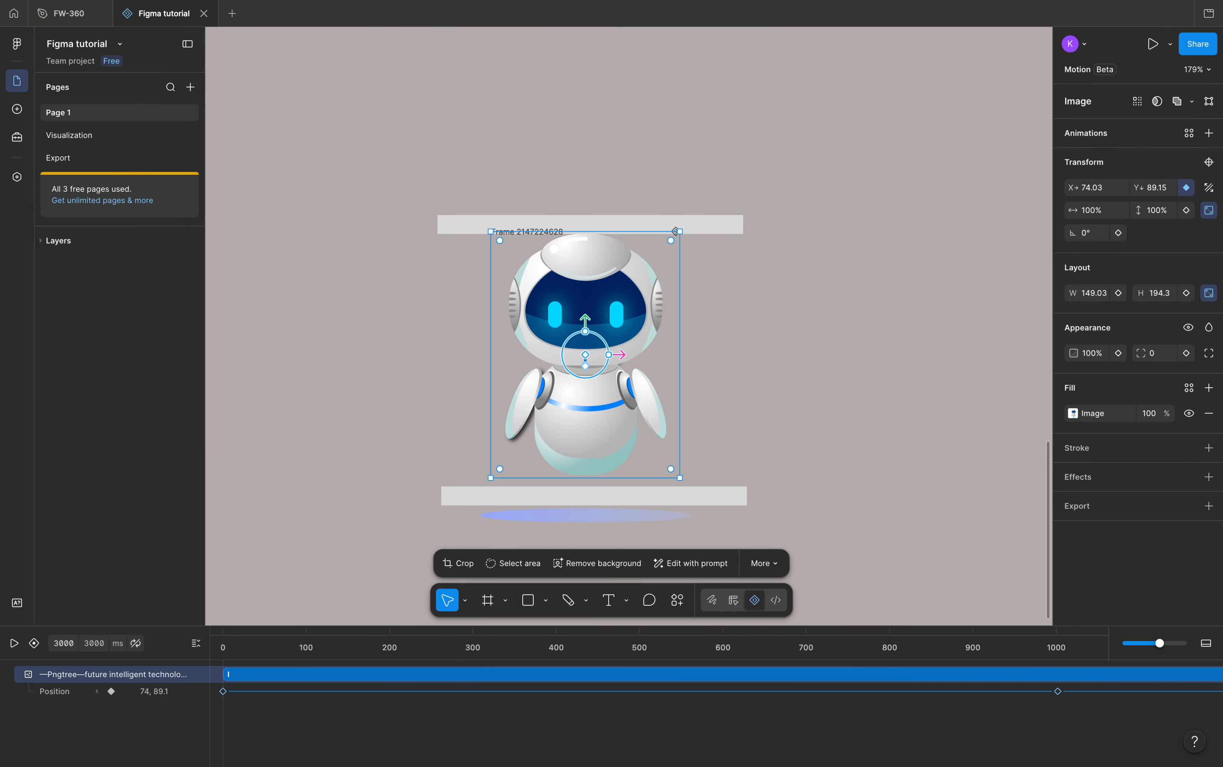
scroll(638, 464, "up", 3)
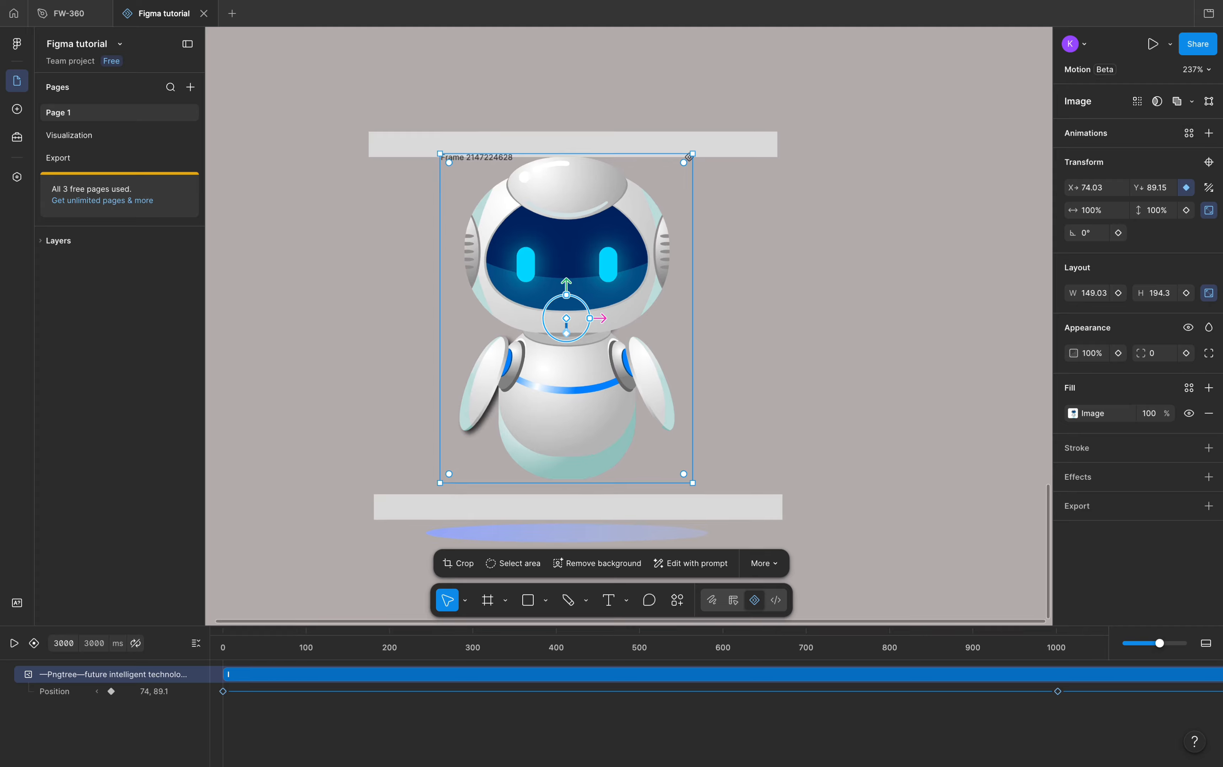
key("space")
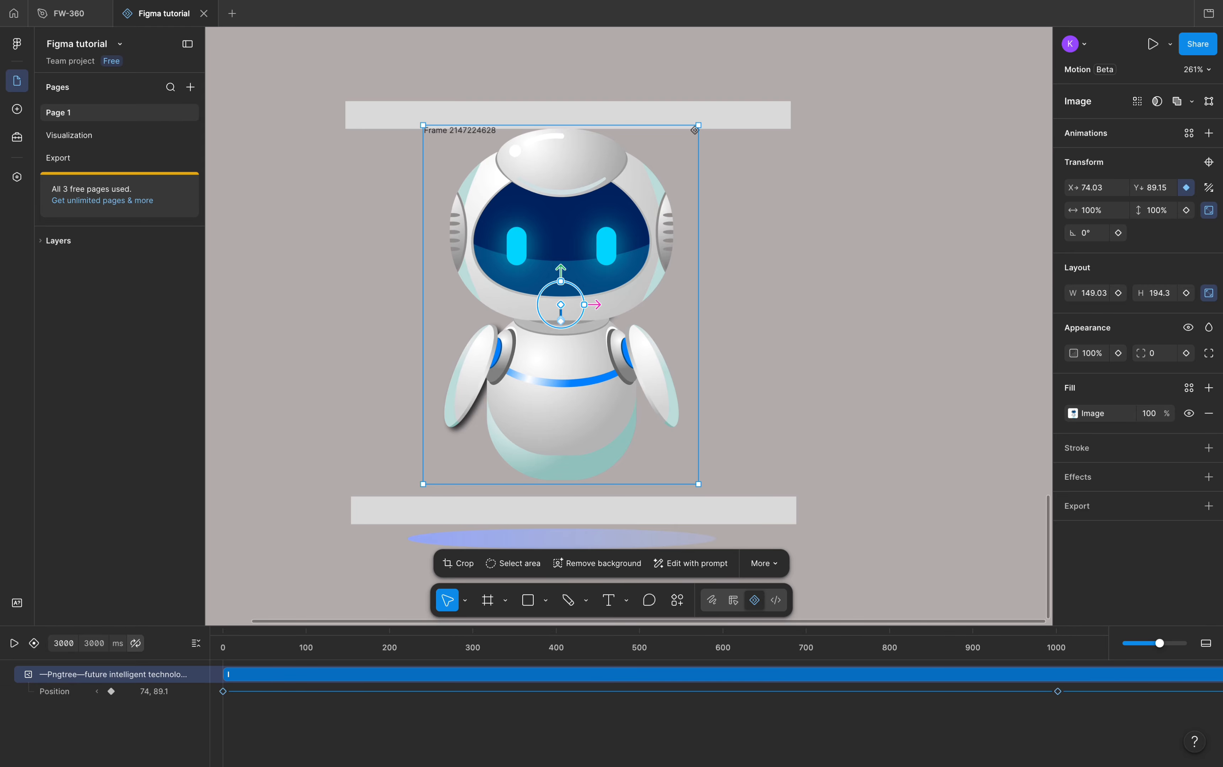
Step: Switch the timeline's playback mode so the animation repeats, and preview the robot's movement
left_click(136, 643)
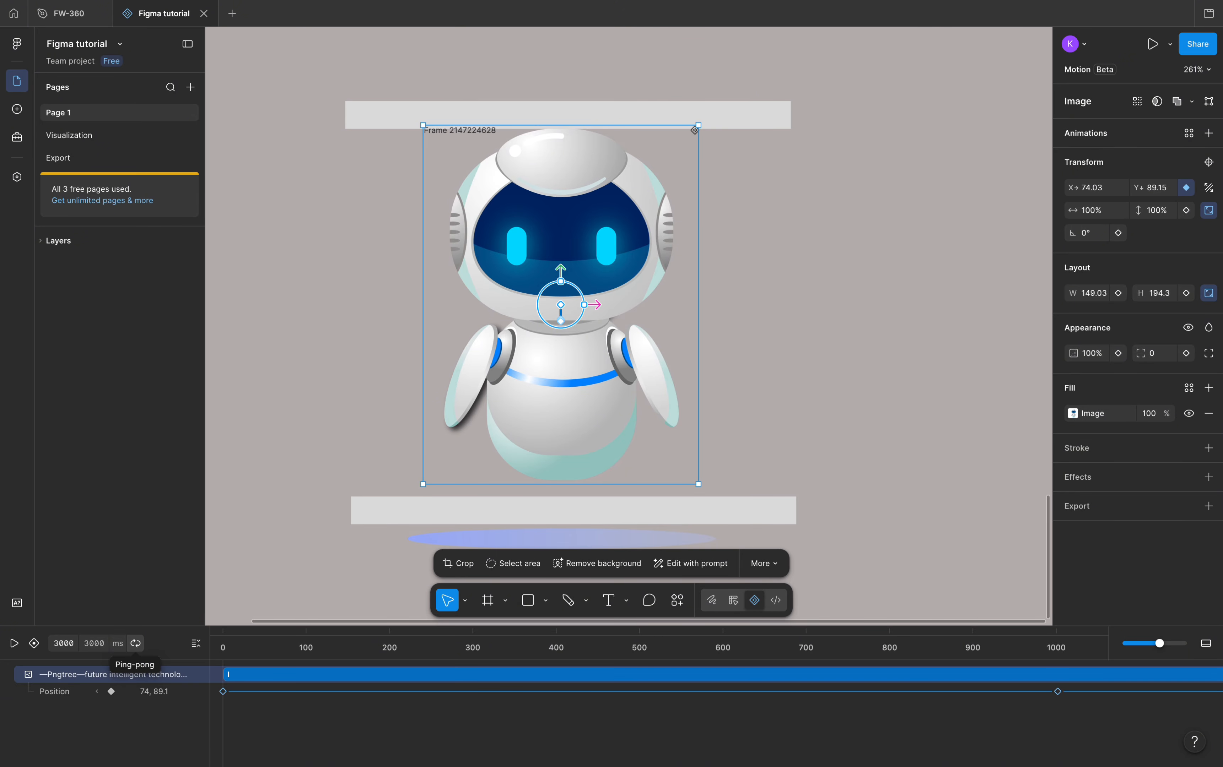
left_click(135, 643)
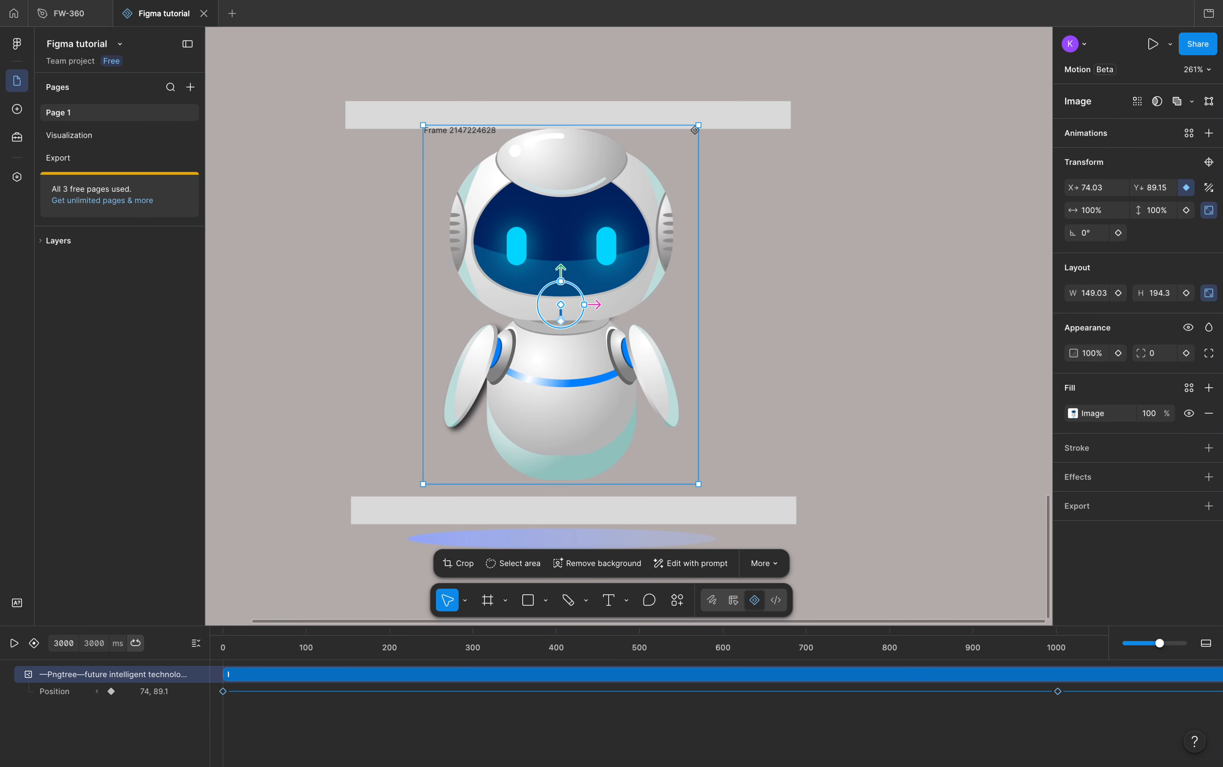
left_click(14, 643)
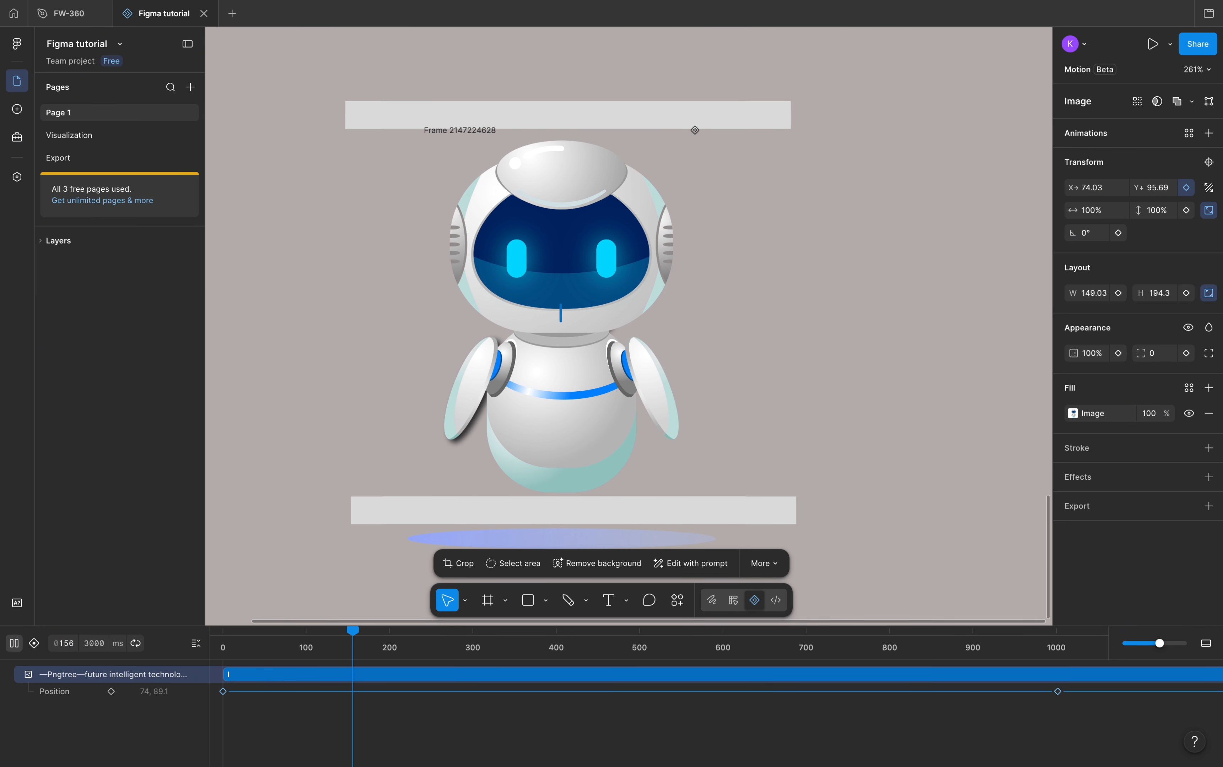
left_click(14, 643)
key("Escape")
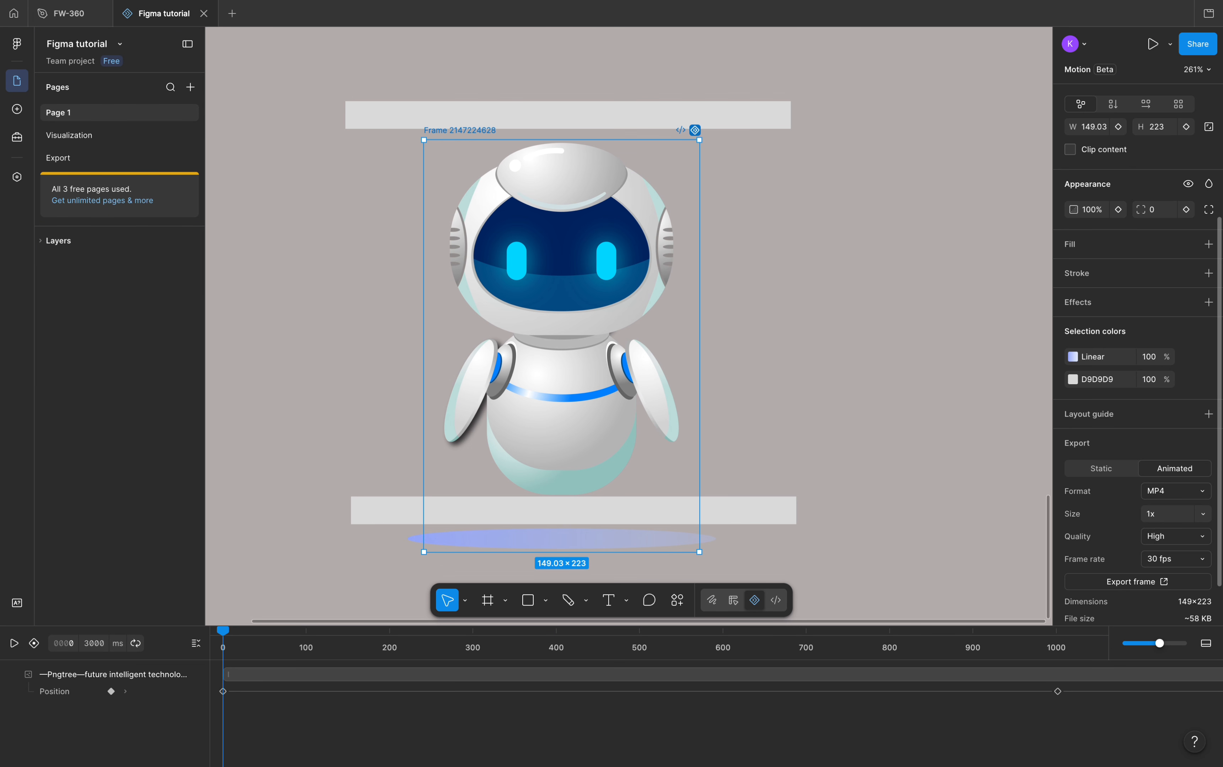
scroll(1136, 356, "down", 2)
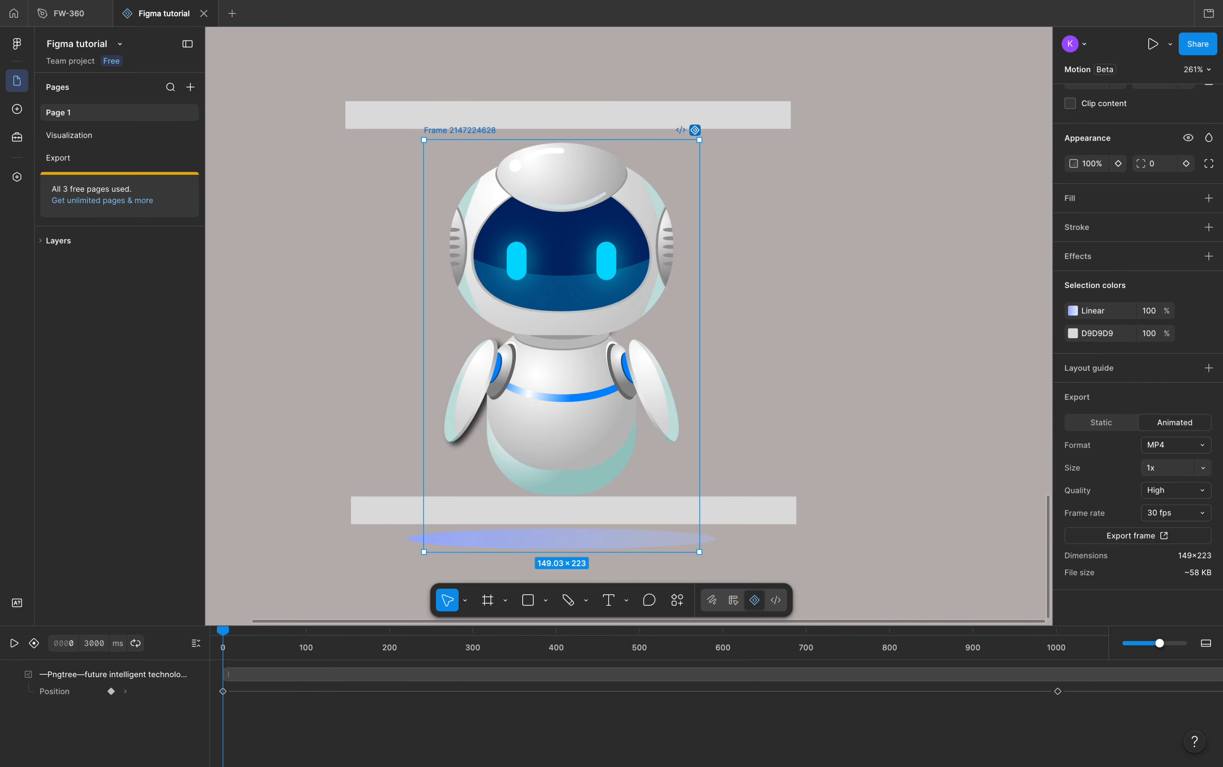
key("Escape")
left_click(459, 130)
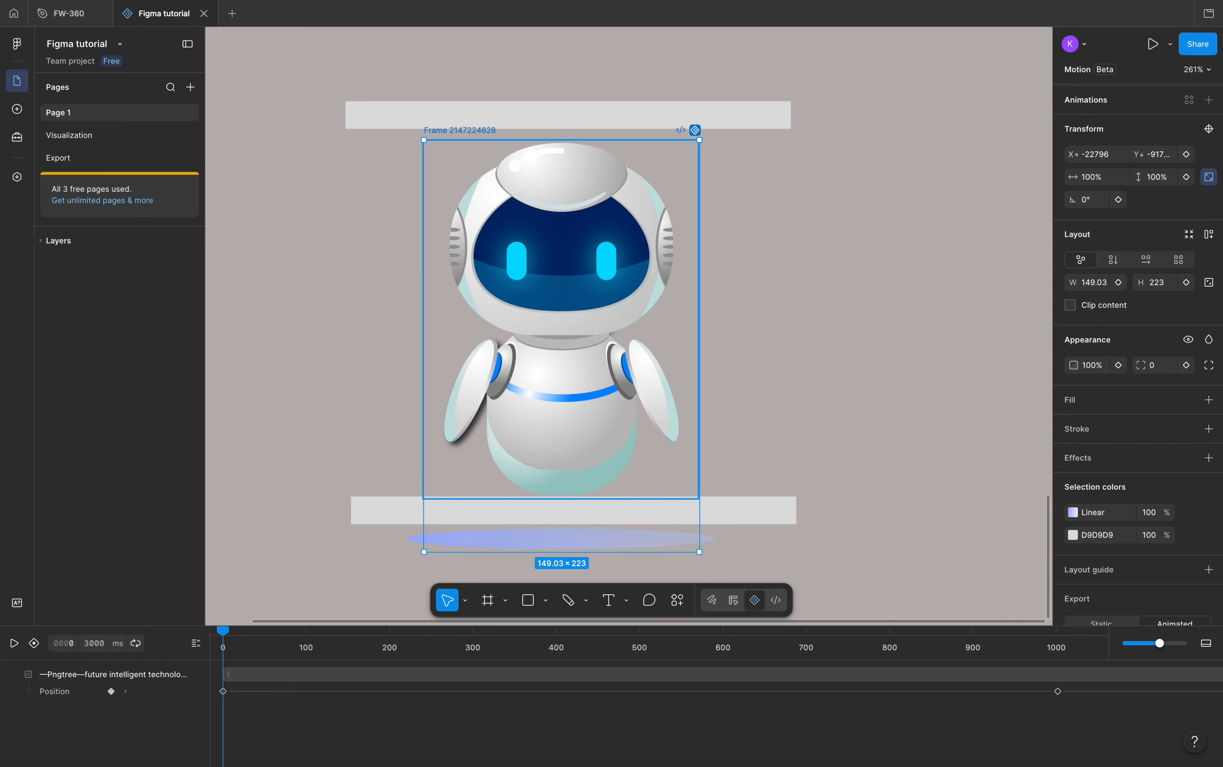
scroll(1137, 355, "down", 5)
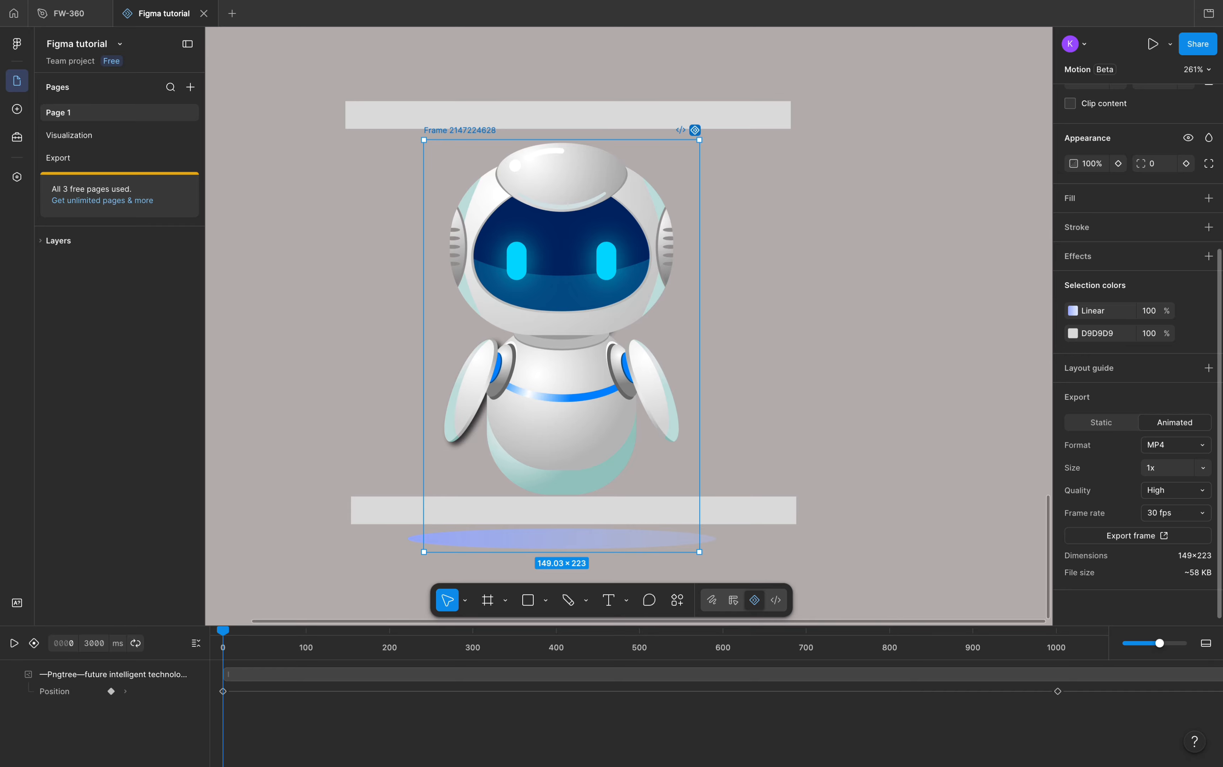
Step: Examine the format, size, quality and frame rate choices available for the frame's animated export
left_click(1176, 444)
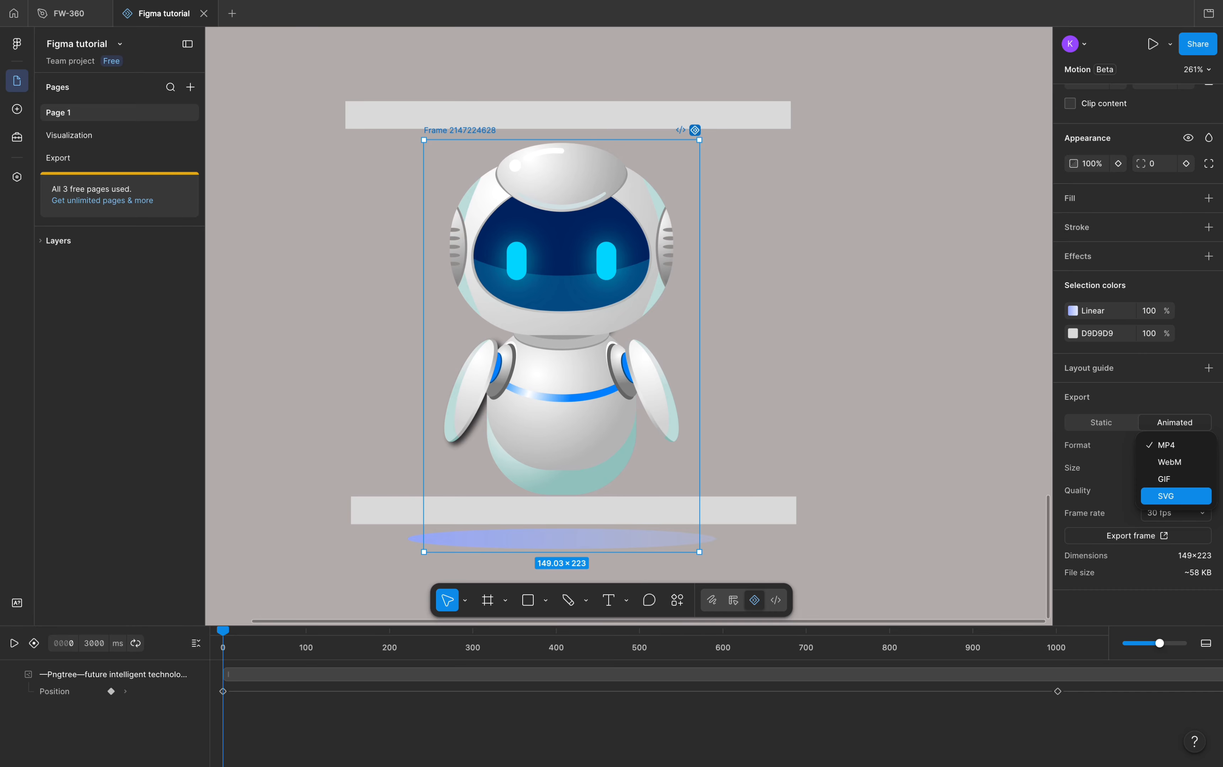
key("Escape")
left_click(1202, 468)
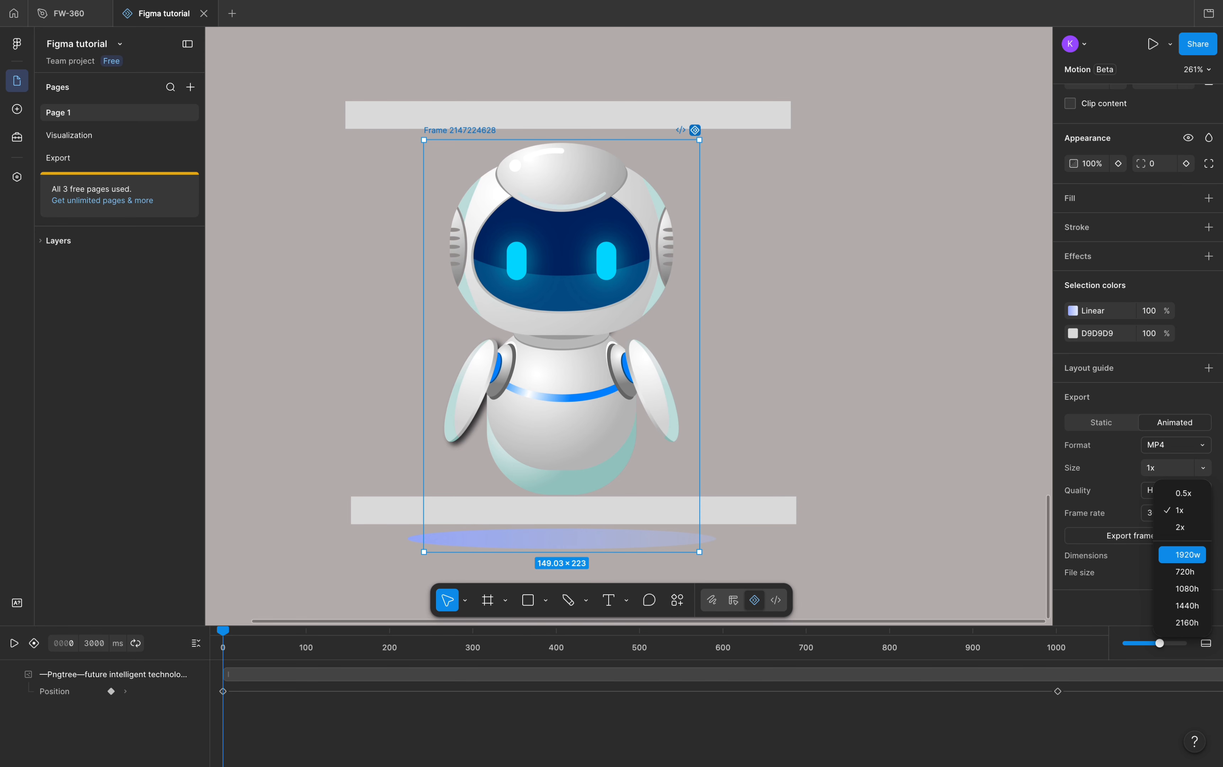
key("Escape")
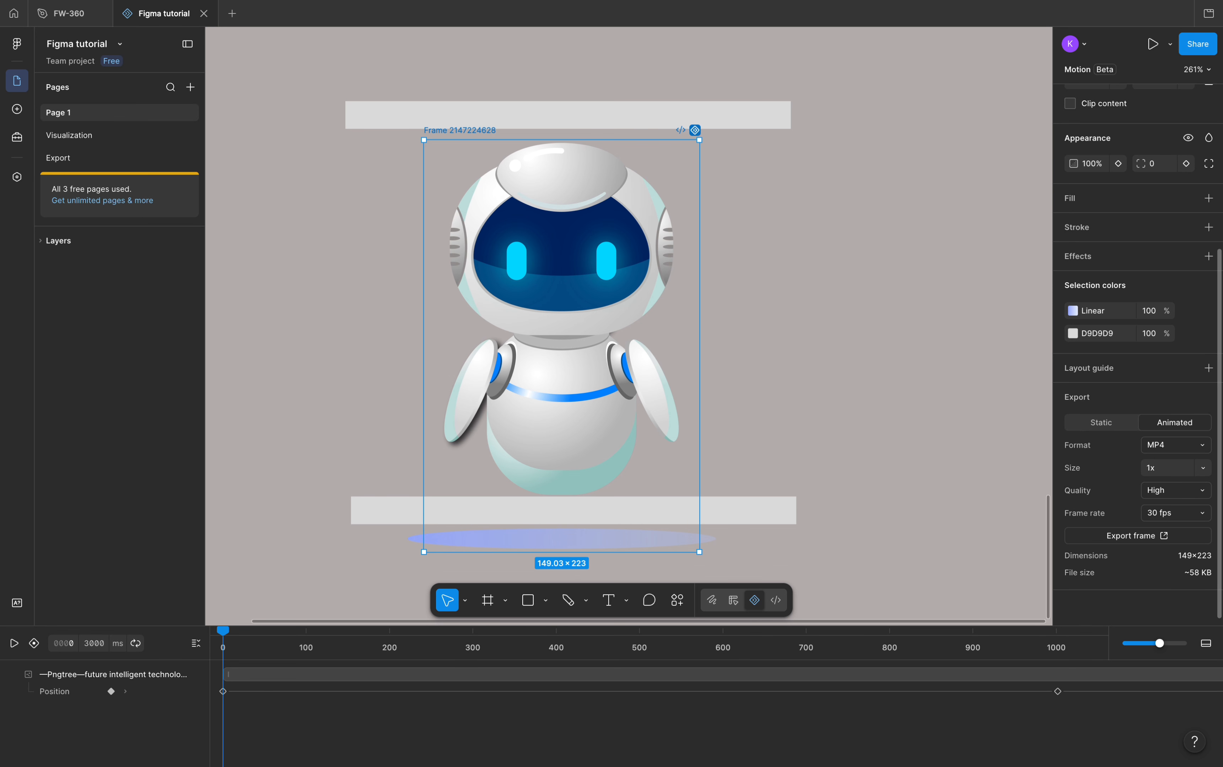
left_click(1175, 491)
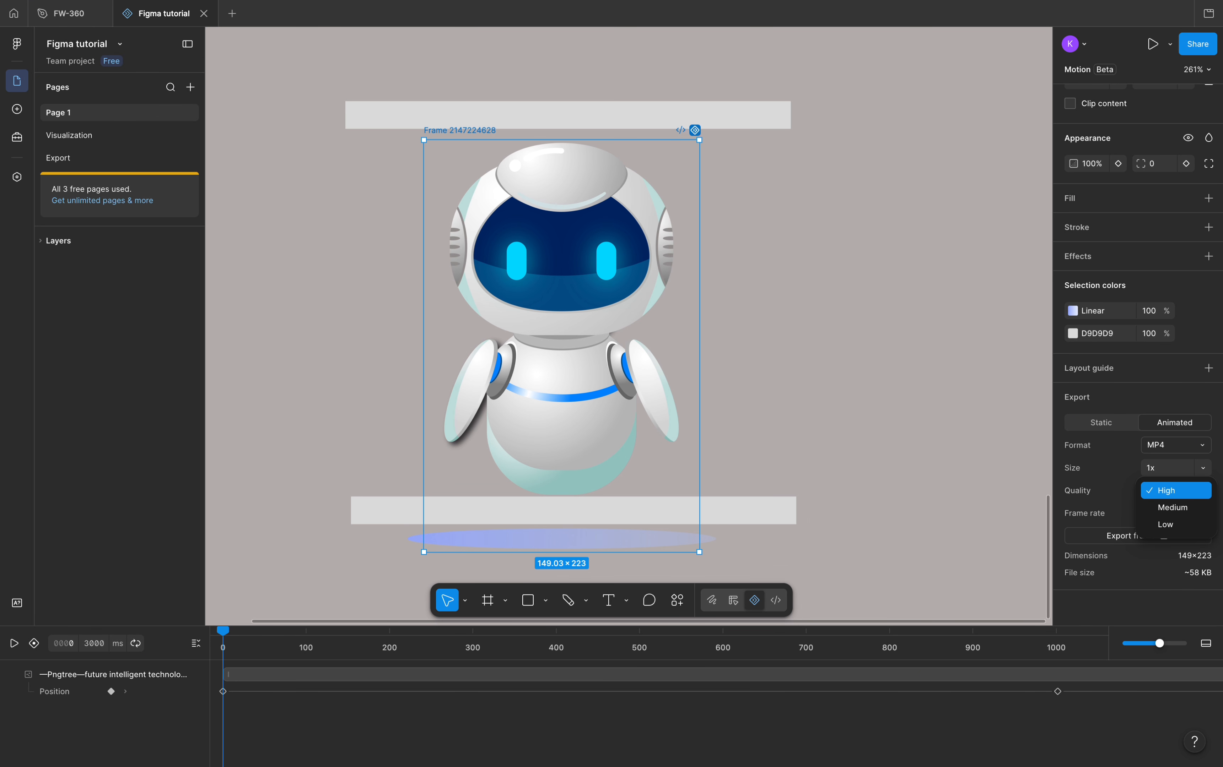
key("Escape")
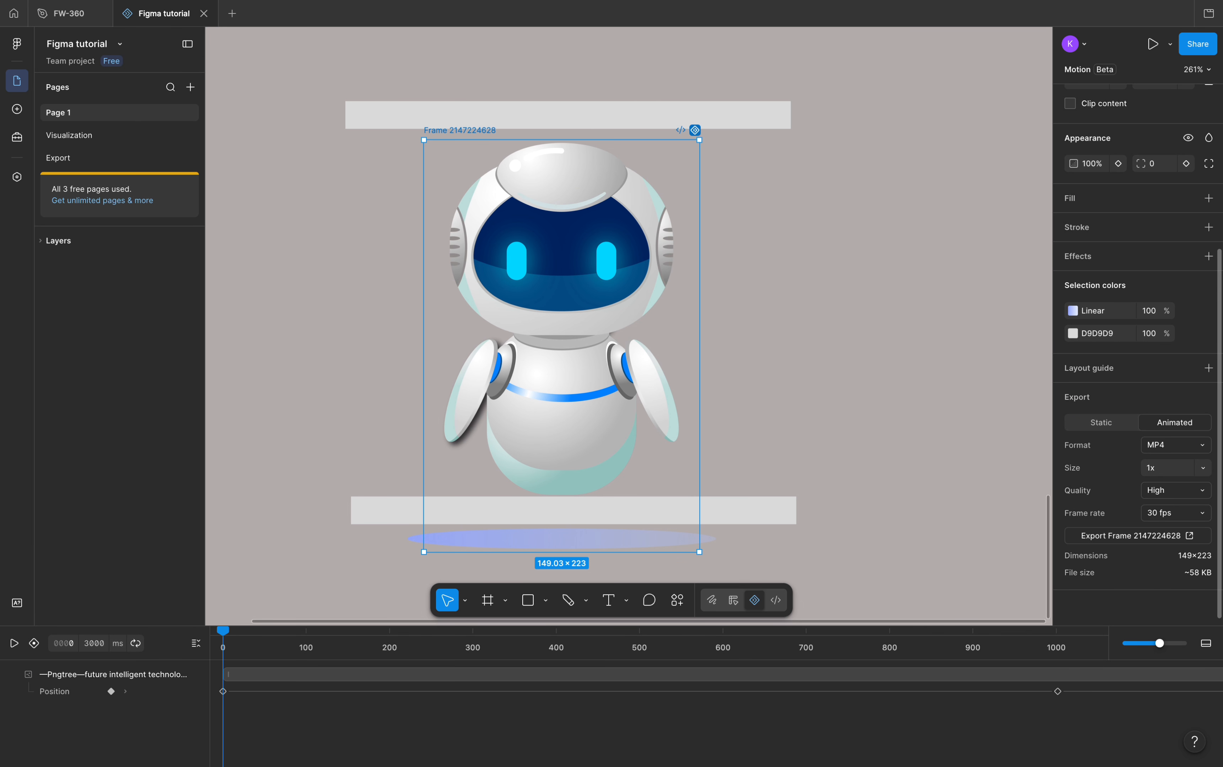
left_click(1175, 513)
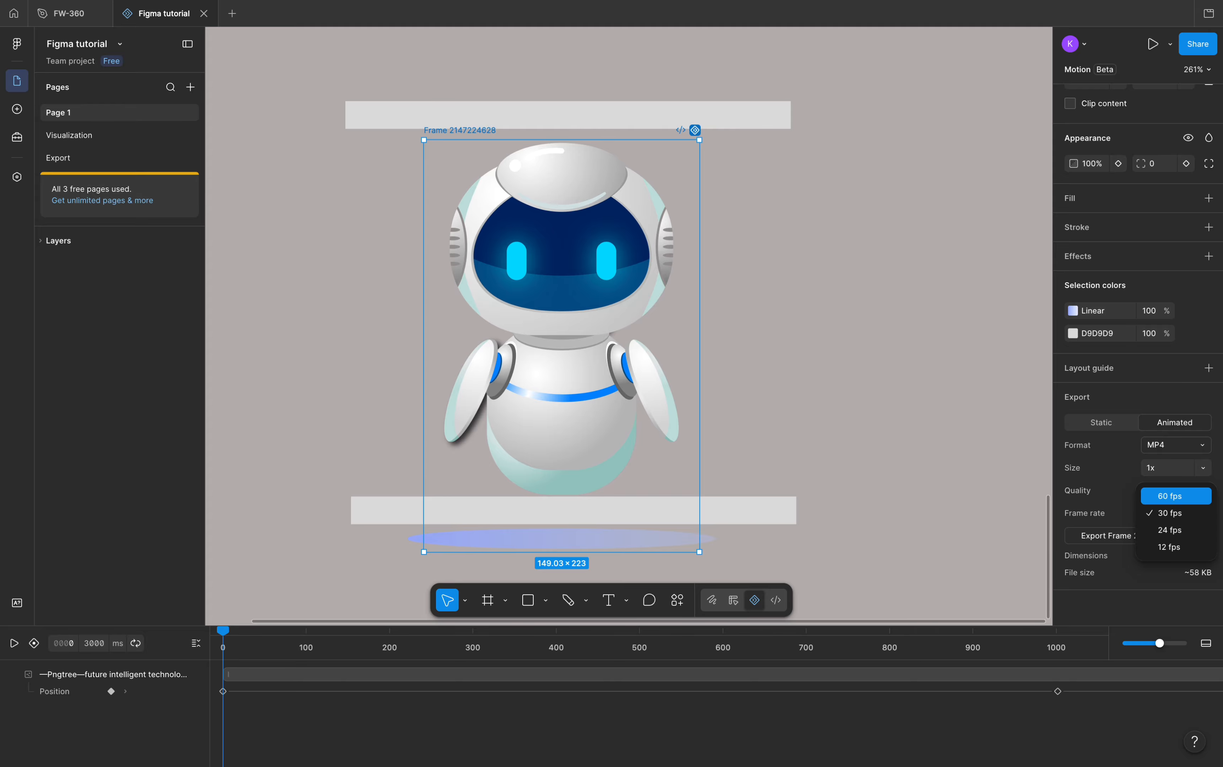
key("Escape")
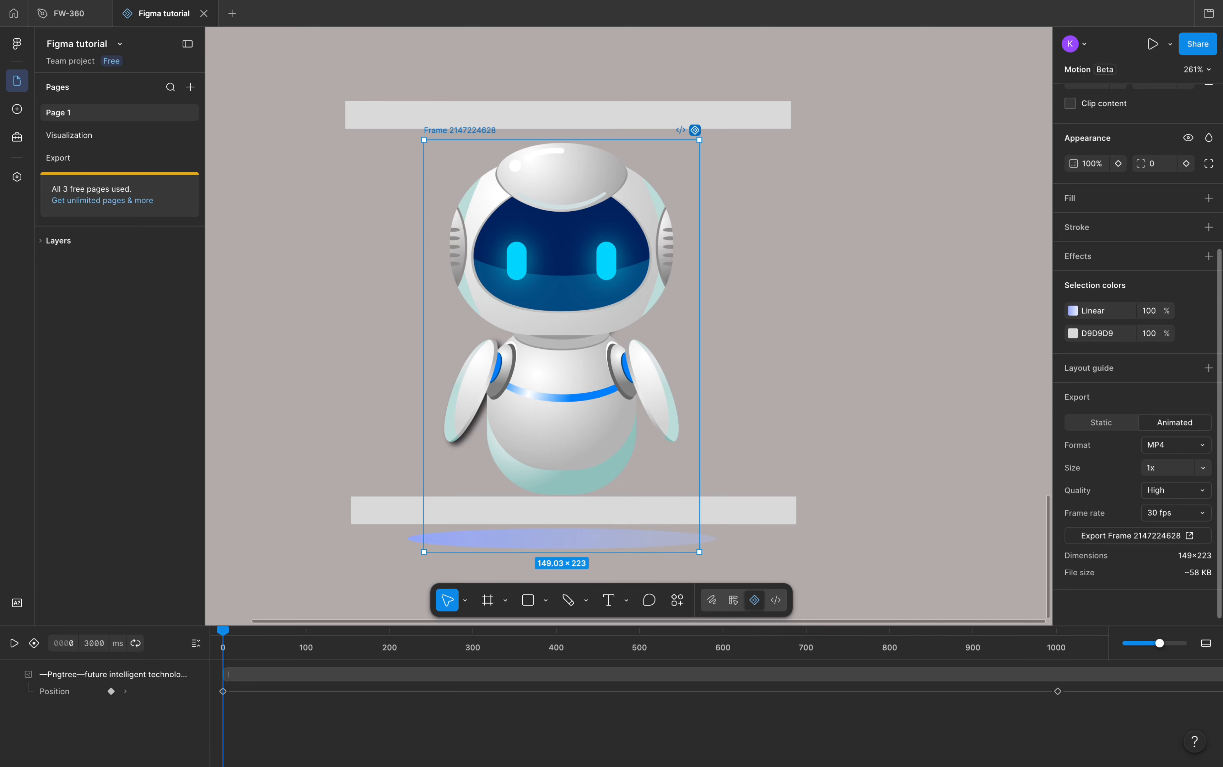
Step: Set the frame's animated export format to GIF
left_click(1175, 445)
key("Down")
key("Down")
key("Down")
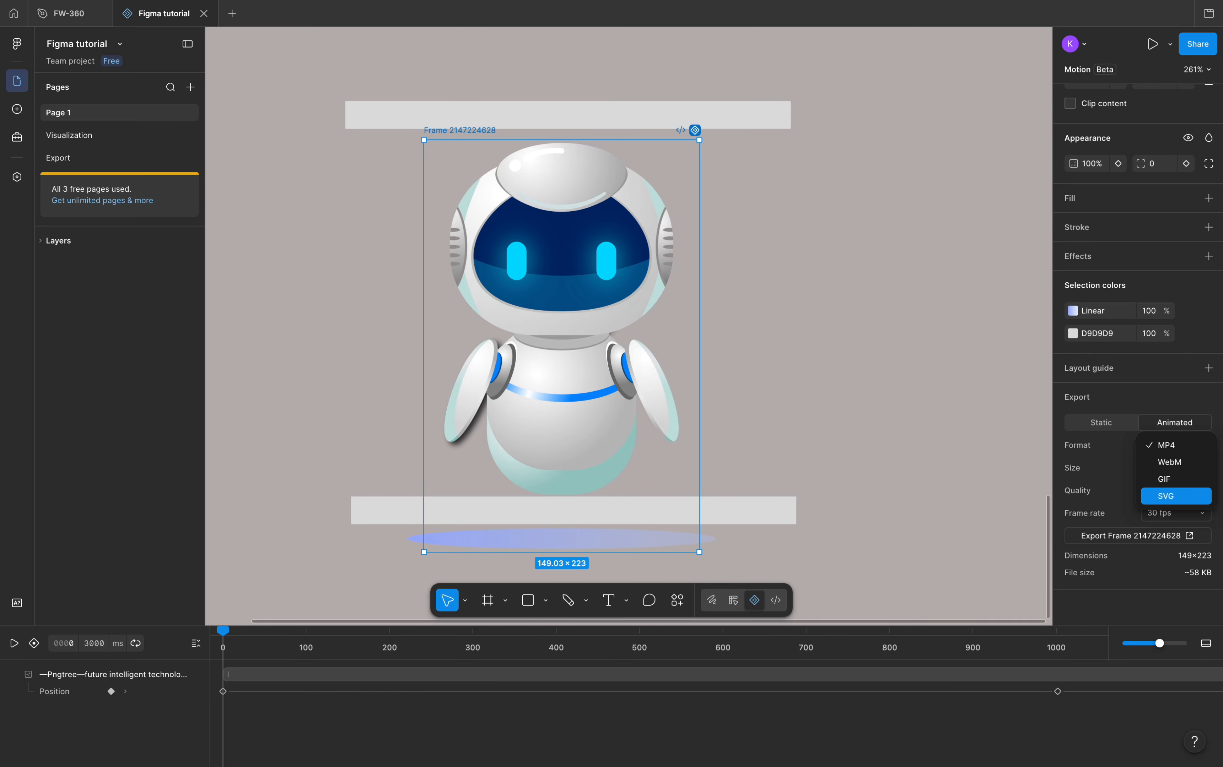
key("Up")
key("Return")
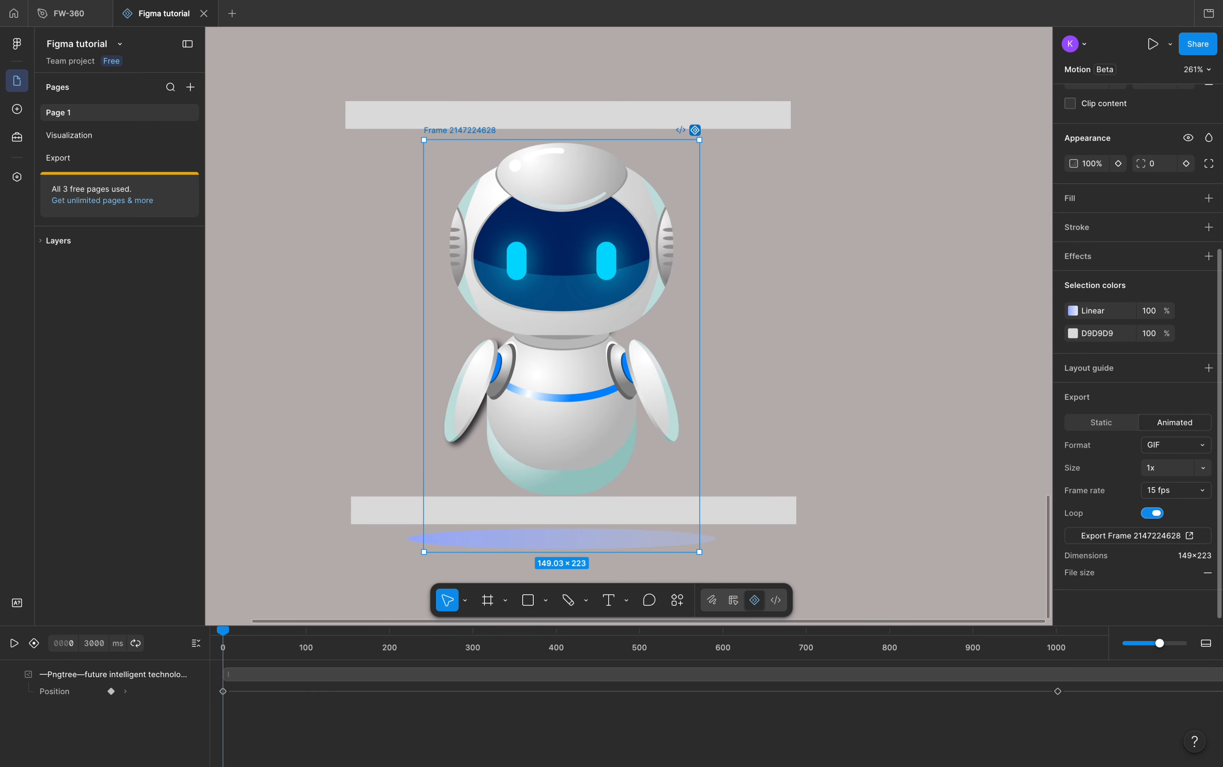